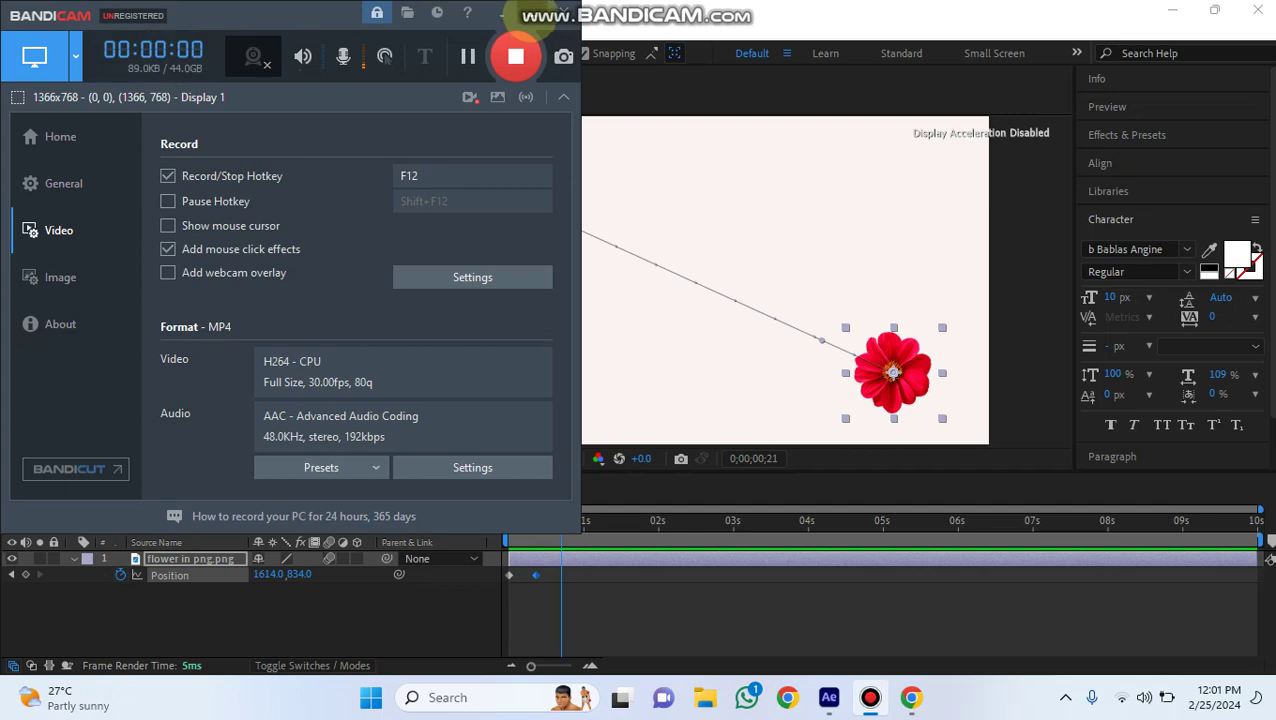
Step: Rewind the flower animation to 0;00;00;00, preview it, then rewind to the first frame
{"action": "left_click_drag", "start_coordinate": [561, 521], "coordinate": [509, 521]}
{"action": "key", "text": "space"}
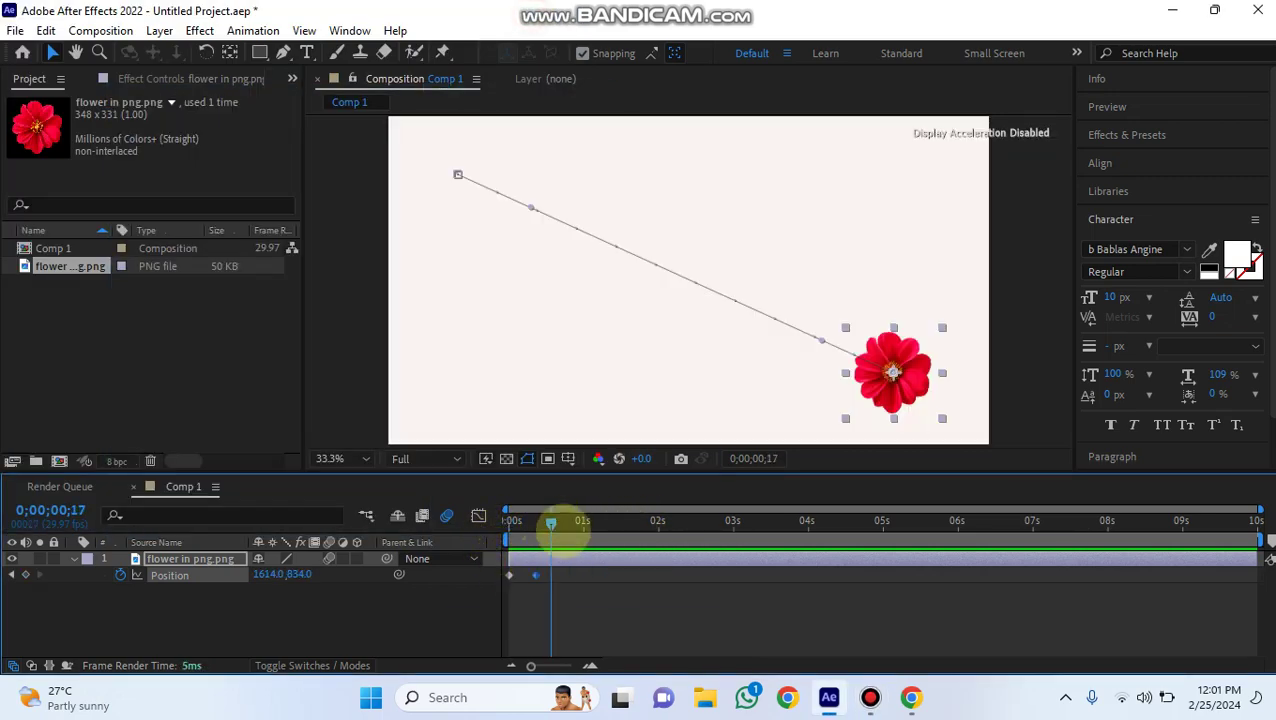
{"action": "key", "text": "space"}
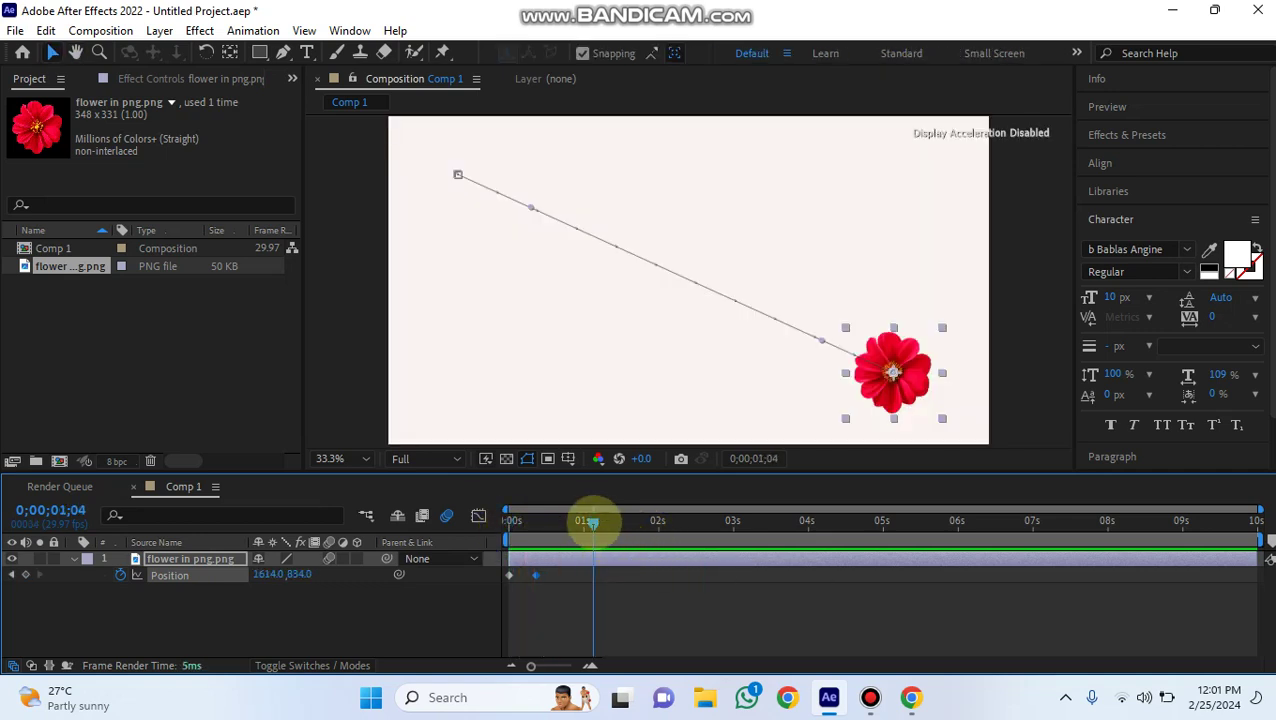
{"action": "left_click_drag", "start_coordinate": [592, 521], "coordinate": [509, 521]}
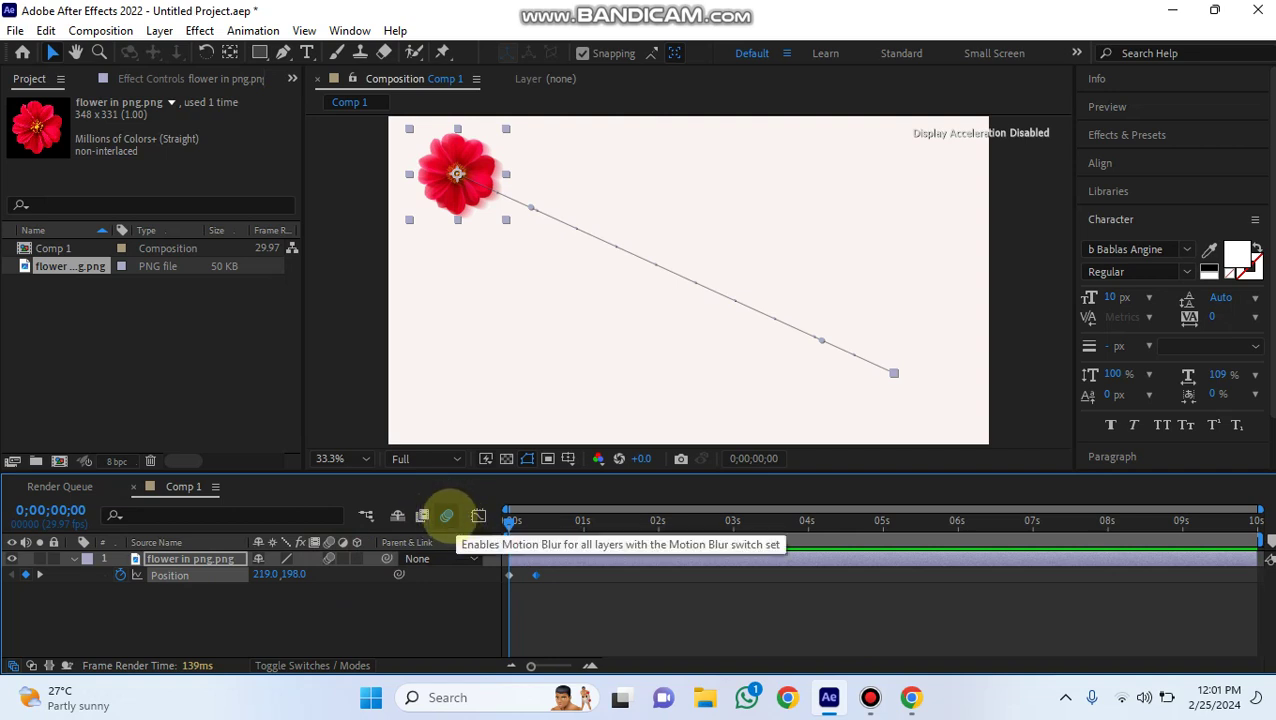
Step: Enable composition motion blur and scrub forward to check the blurred flower
{"action": "left_click", "coordinate": [446, 515]}
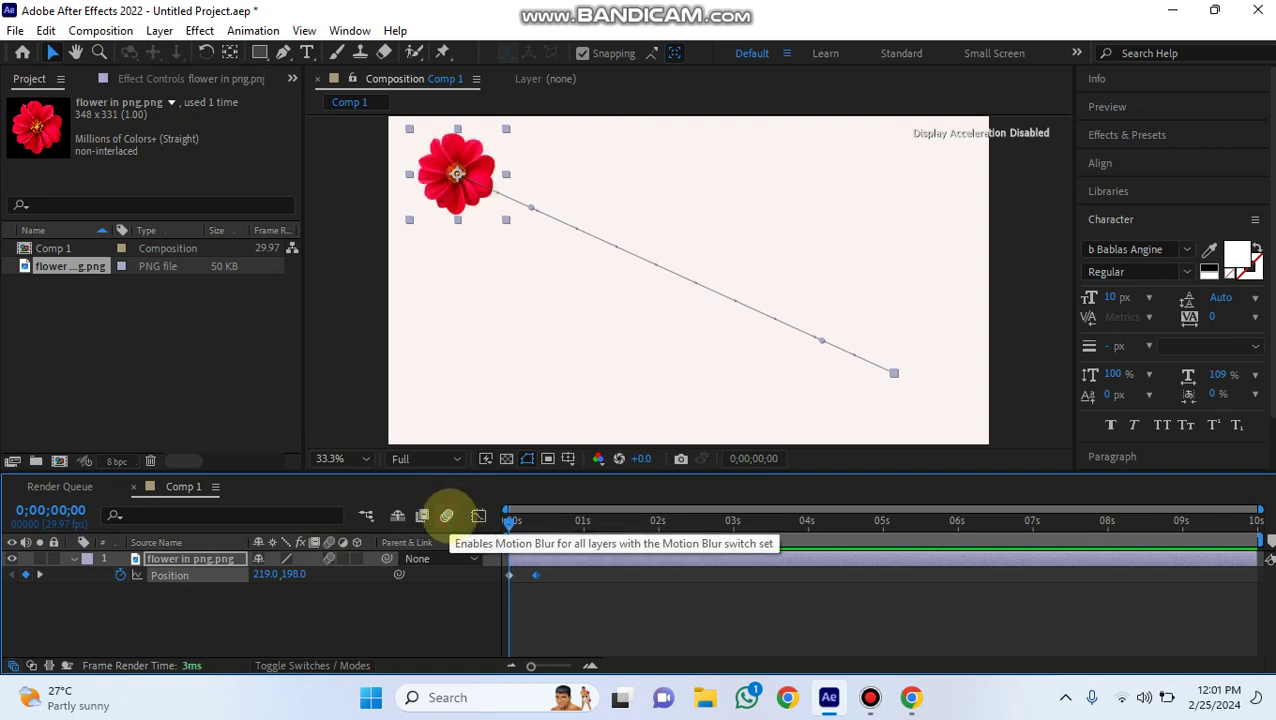
{"action": "left_click", "coordinate": [446, 515]}
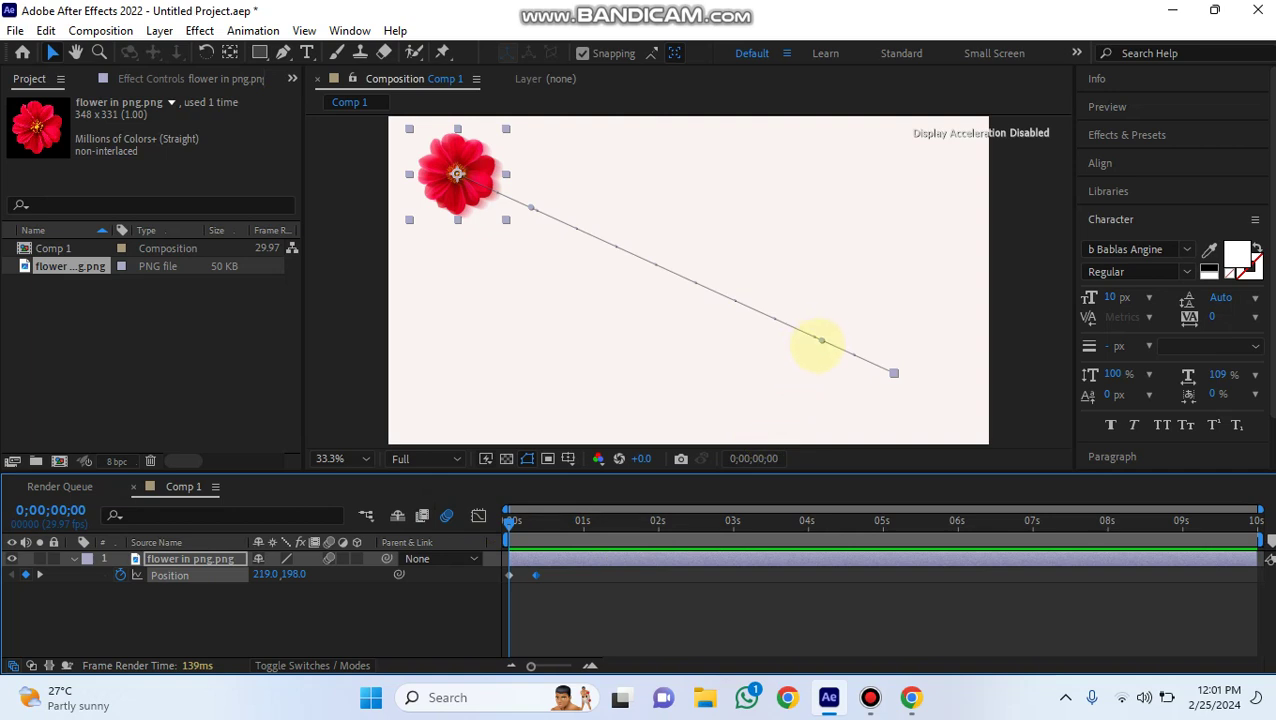
{"action": "left_click", "coordinate": [821, 341]}
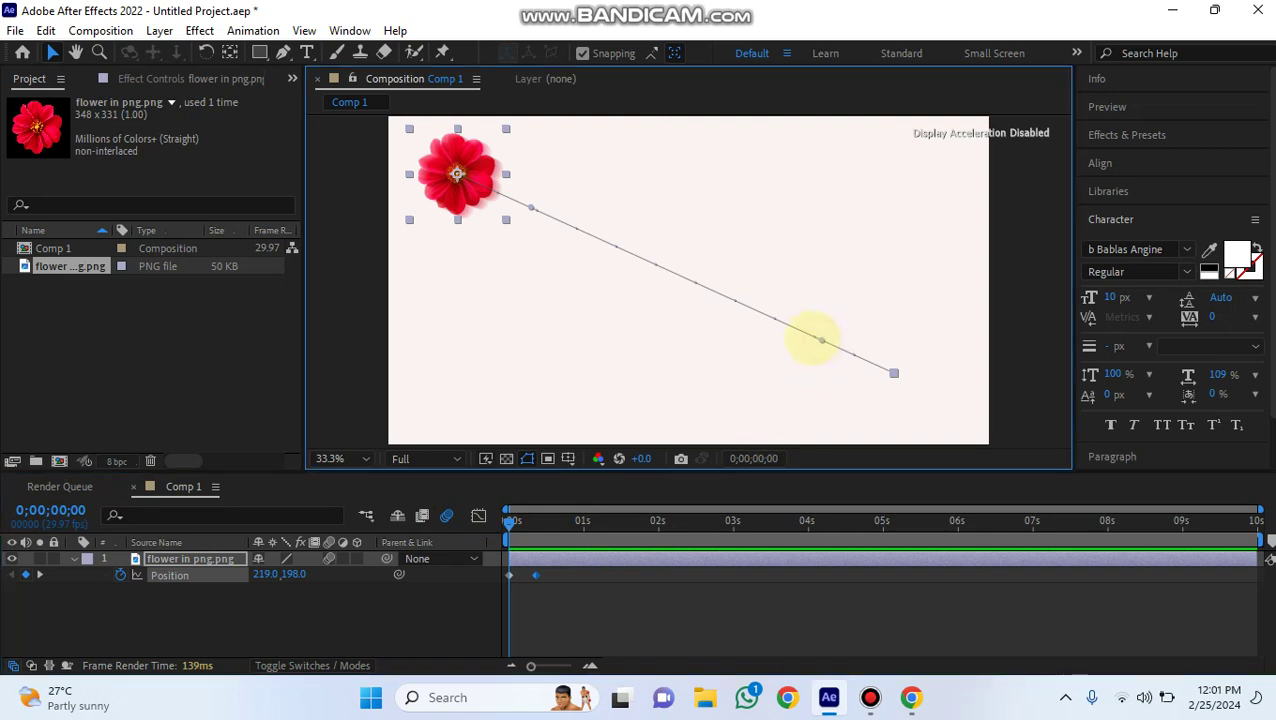
{"action": "left_click", "coordinate": [776, 322]}
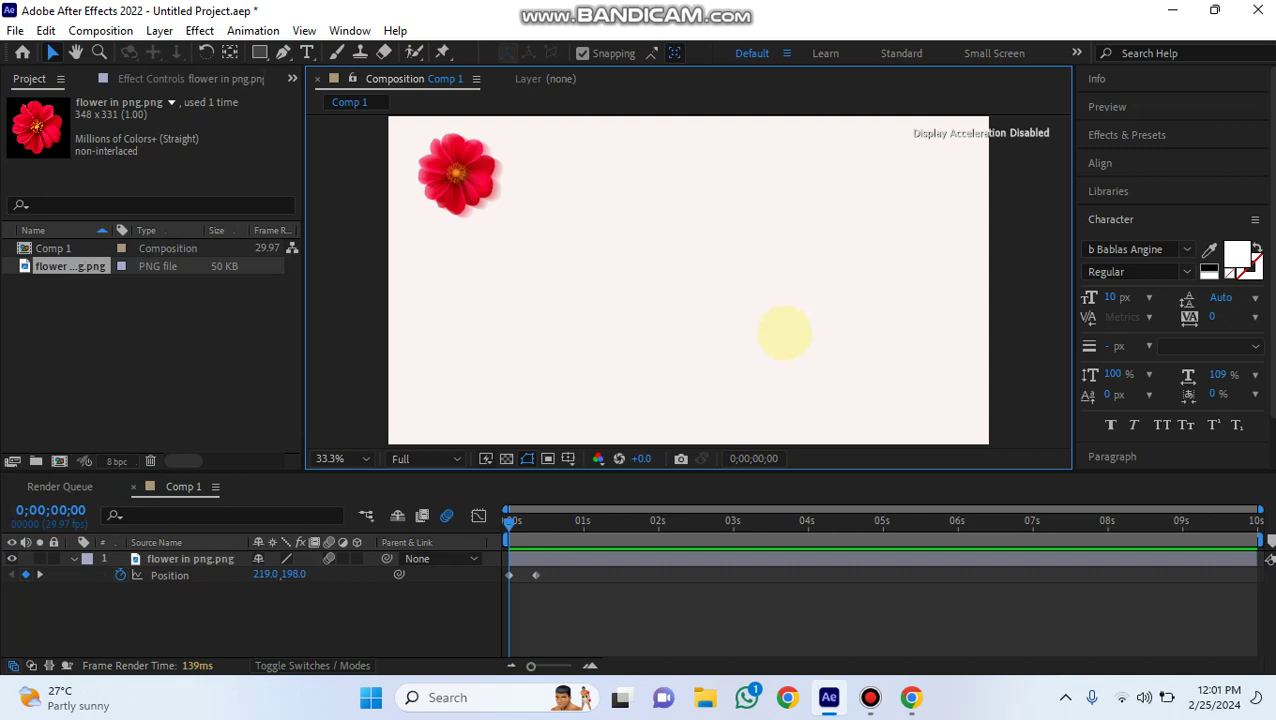
{"action": "left_click_drag", "start_coordinate": [510, 520], "coordinate": [543, 520]}
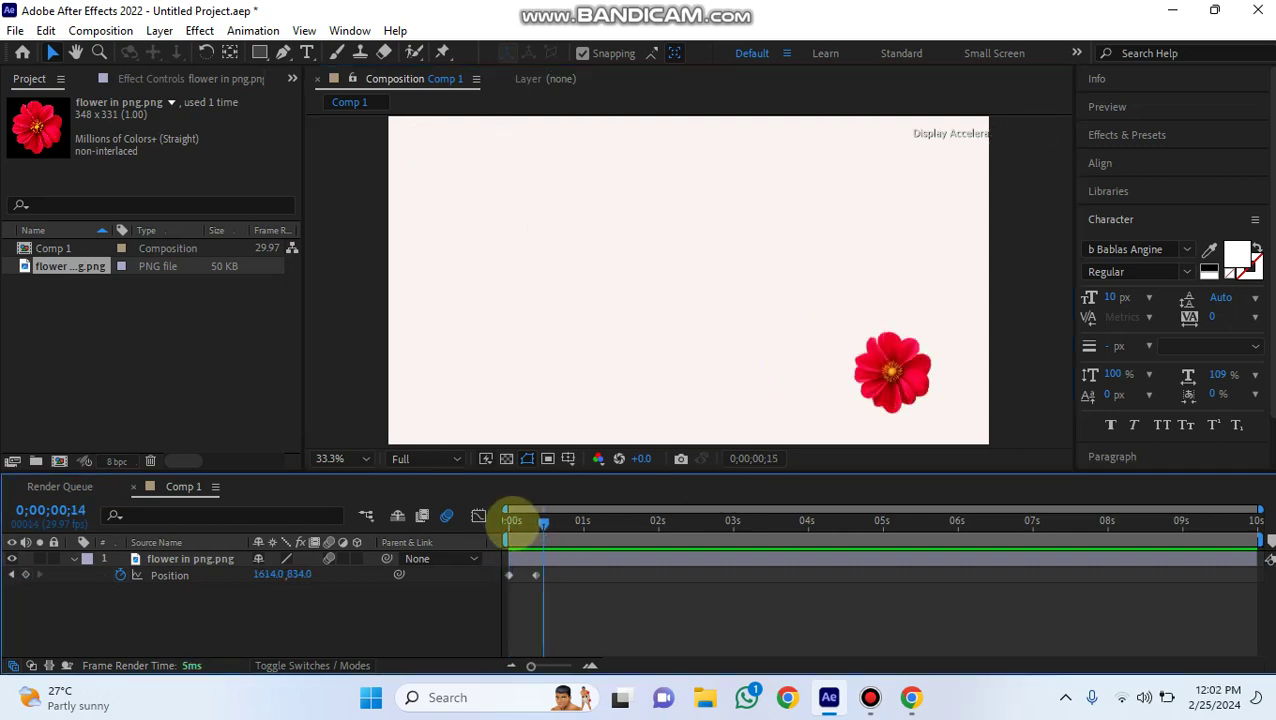
{"action": "left_click", "coordinate": [511, 520]}
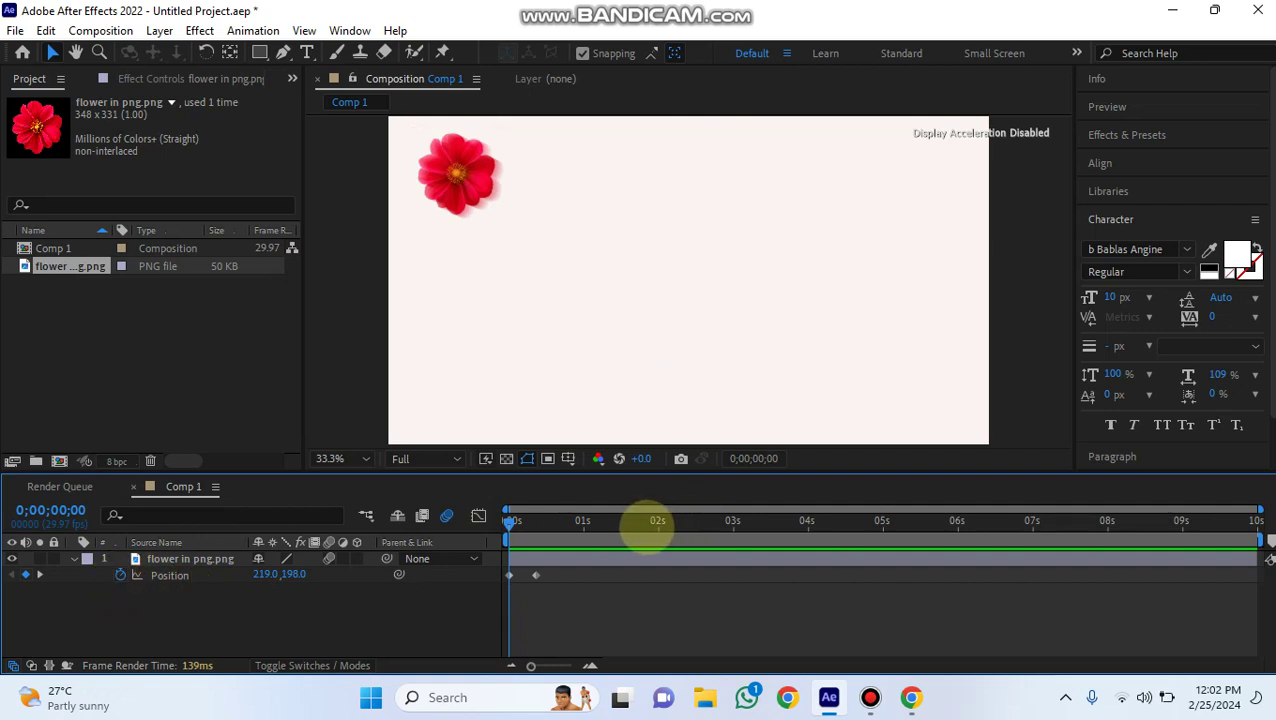
Step: Reselect the flower layer so its motion path is visible
{"action": "left_click", "coordinate": [612, 556]}
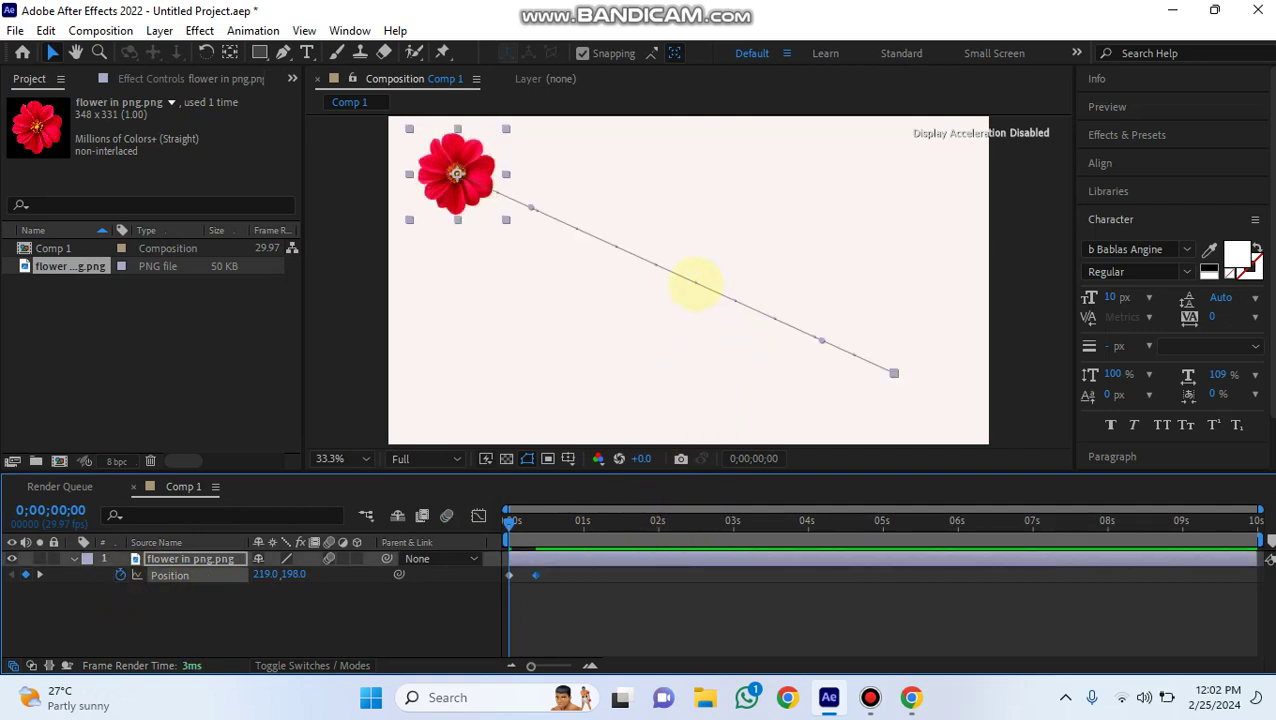
{"action": "left_click", "coordinate": [695, 285]}
{"action": "key", "text": "ctrl+a"}
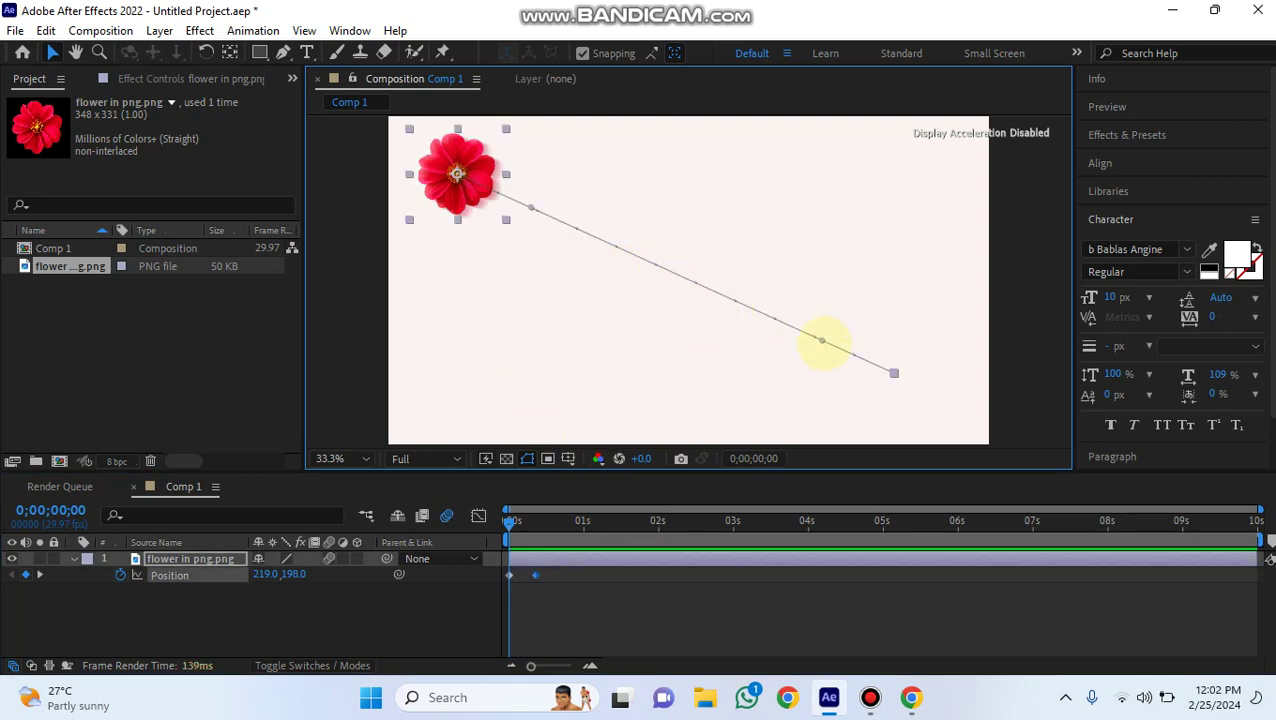
Step: Drag the start and end keyframe bezier handles to curve the flower's path into an S-shape
{"action": "left_click_drag", "start_coordinate": [822, 342], "coordinate": [816, 421]}
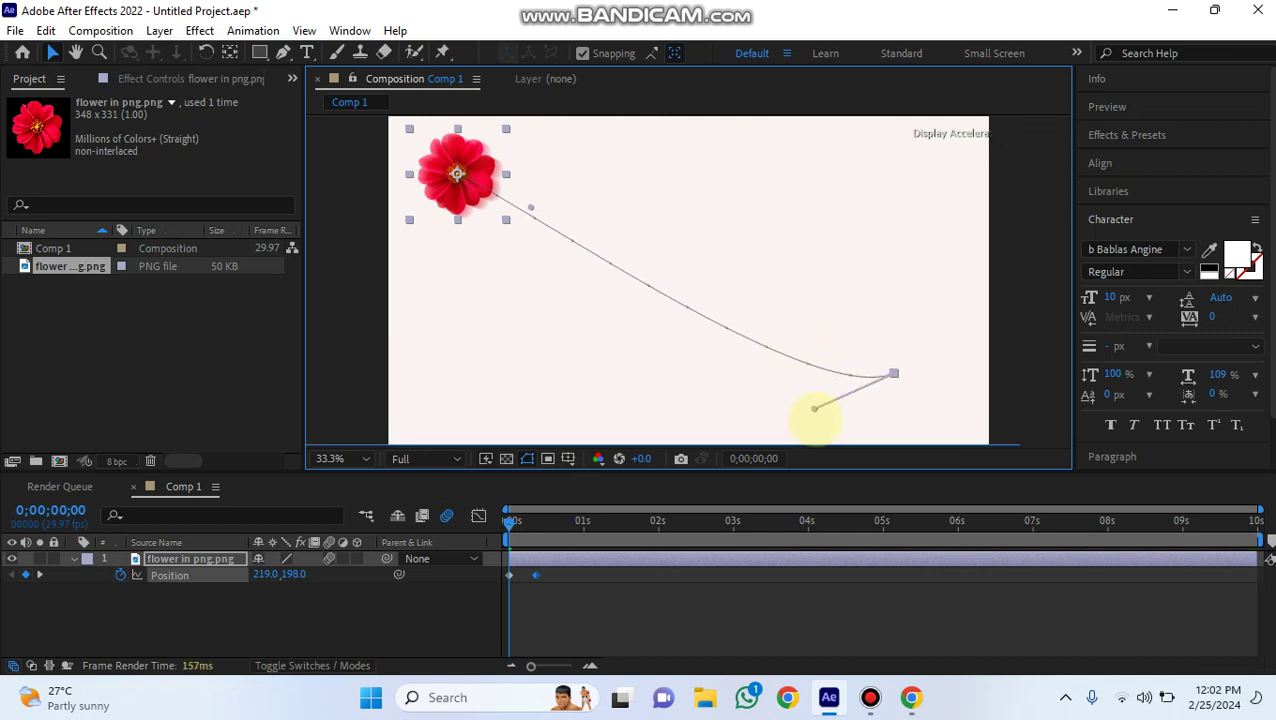
{"action": "left_click_drag", "start_coordinate": [816, 421], "coordinate": [834, 429]}
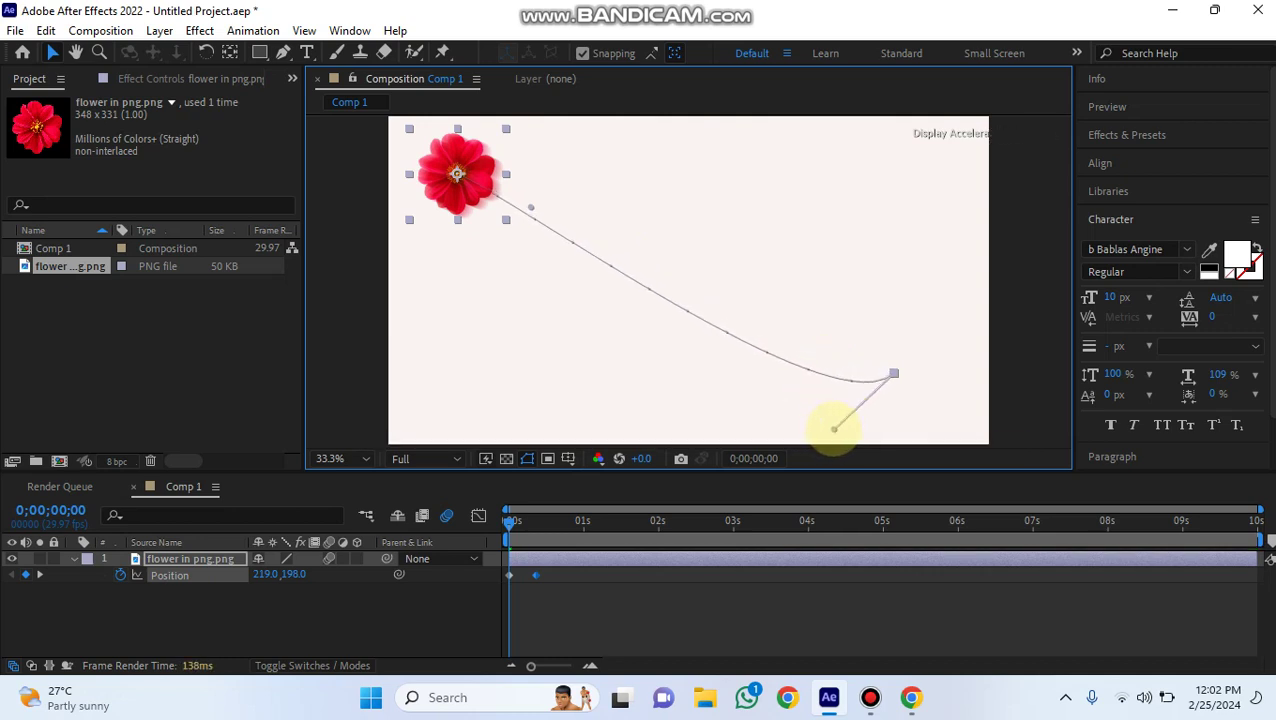
{"action": "left_click", "coordinate": [535, 219]}
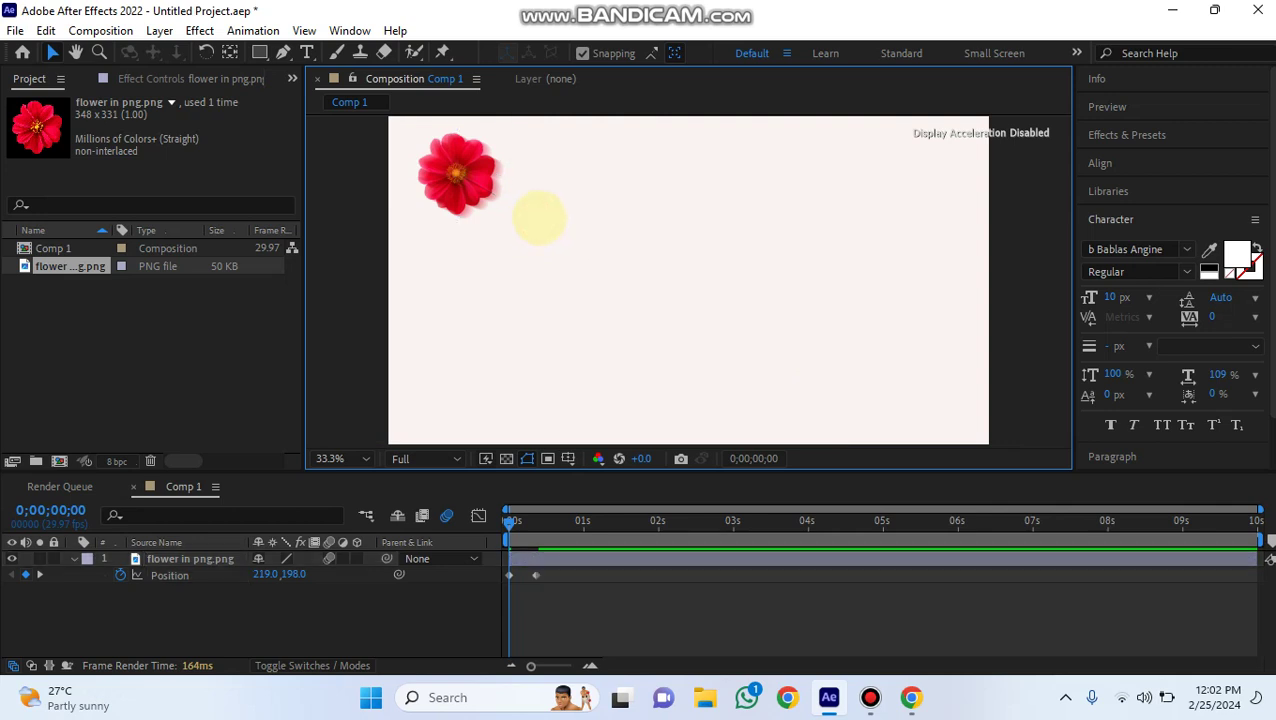
{"action": "left_click", "coordinate": [478, 212]}
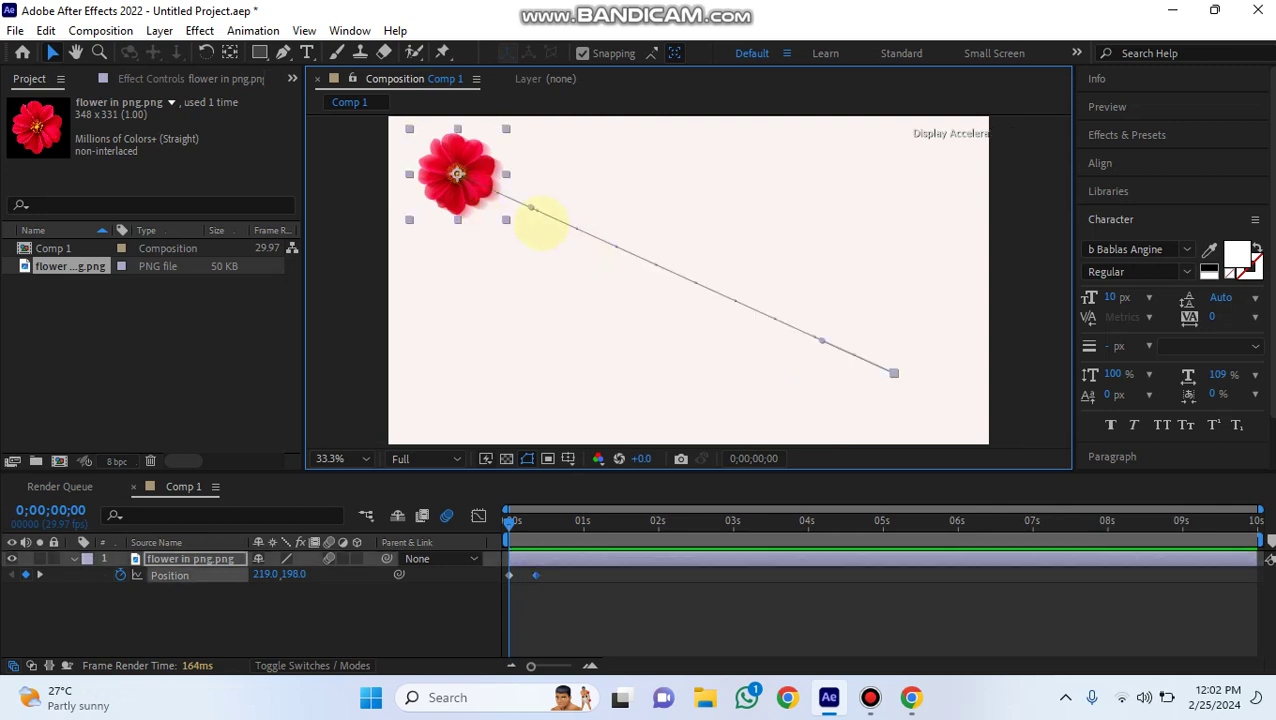
{"action": "left_click_drag", "start_coordinate": [819, 342], "coordinate": [707, 373]}
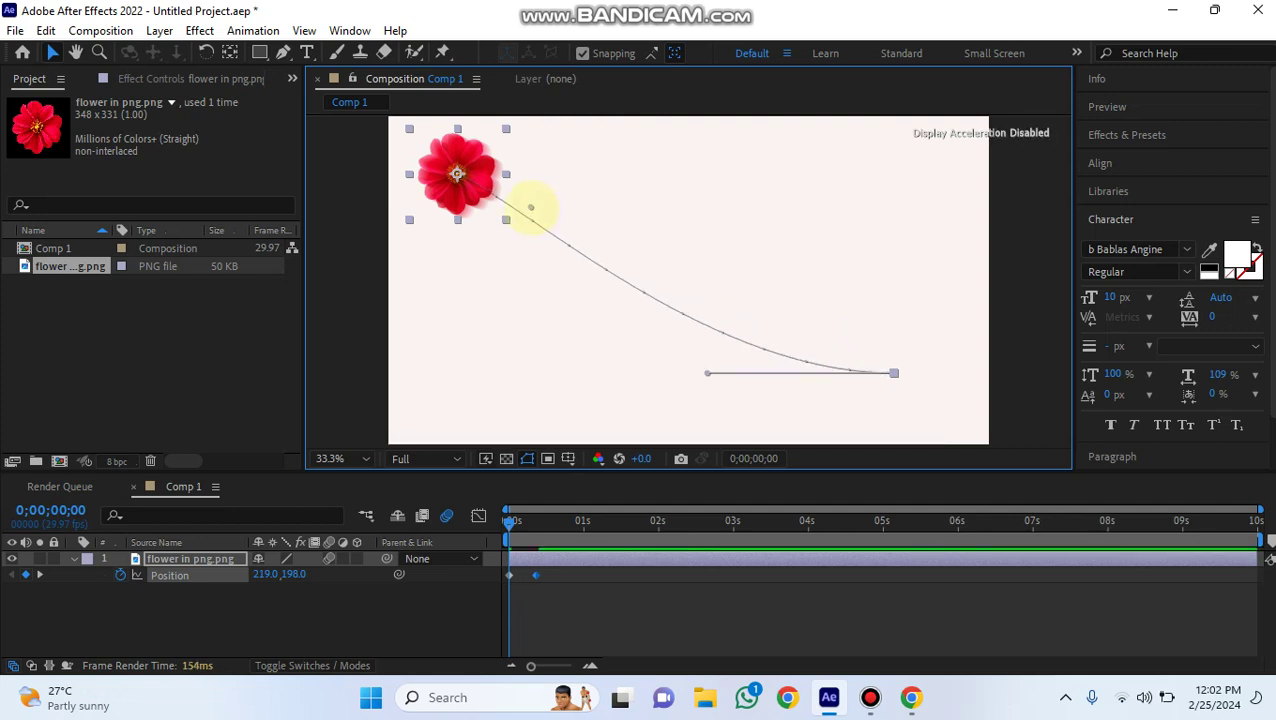
{"action": "mouse_move", "coordinate": [531, 207]}
{"action": "left_mouse_down"}
{"action": "mouse_move", "coordinate": [579, 165]}
{"action": "mouse_move", "coordinate": [613, 87]}
{"action": "left_mouse_up"}
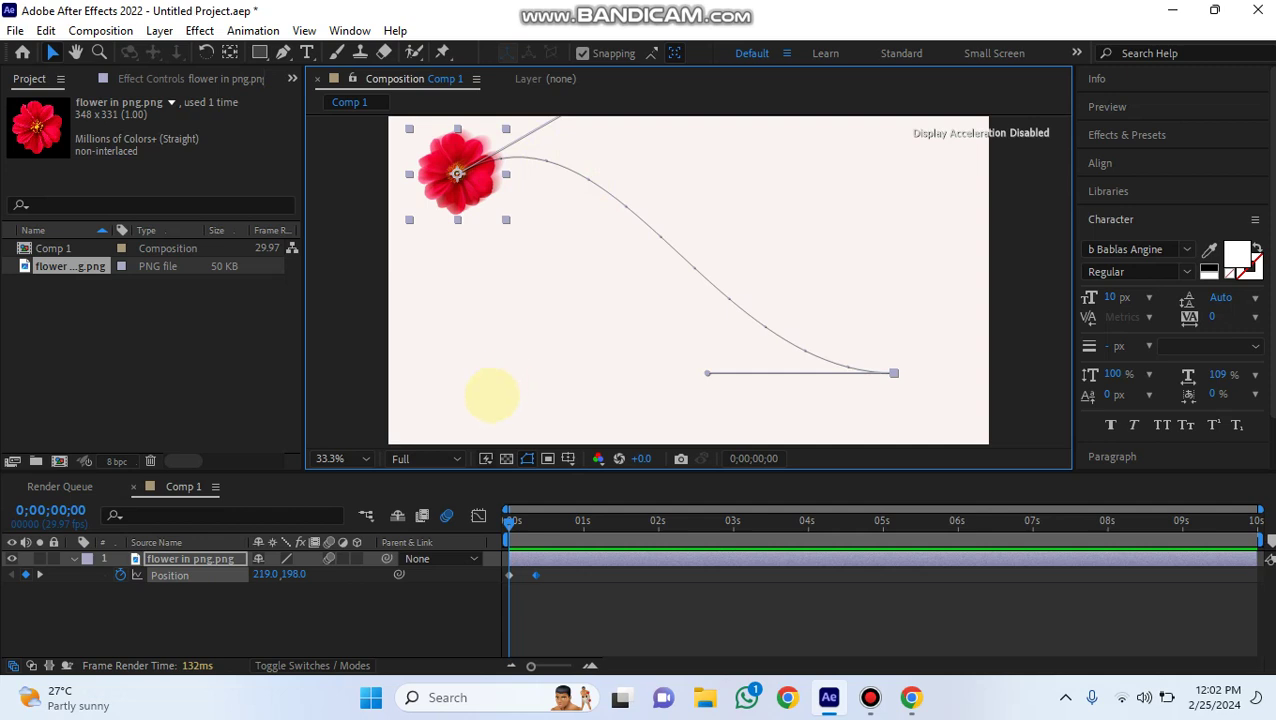
Step: Preview the flower travelling along its curved path
{"action": "key", "text": "space"}
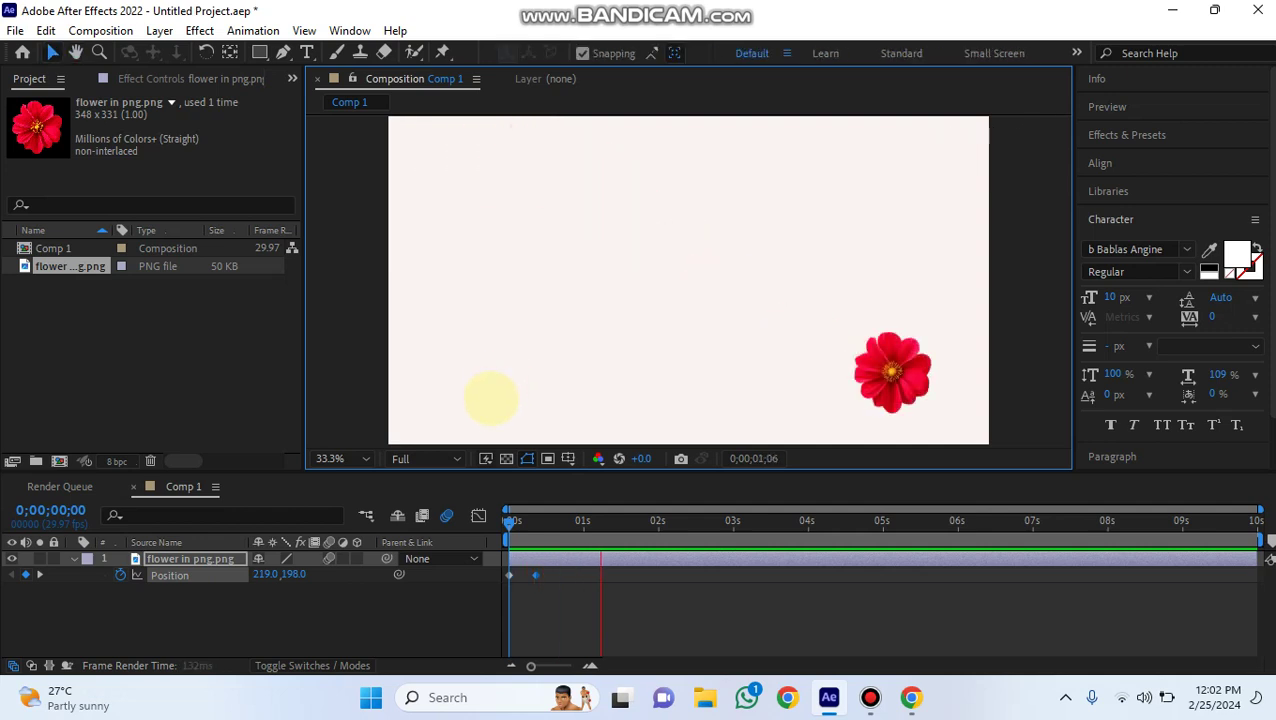
{"action": "key", "text": "space"}
{"action": "key", "text": "space"}
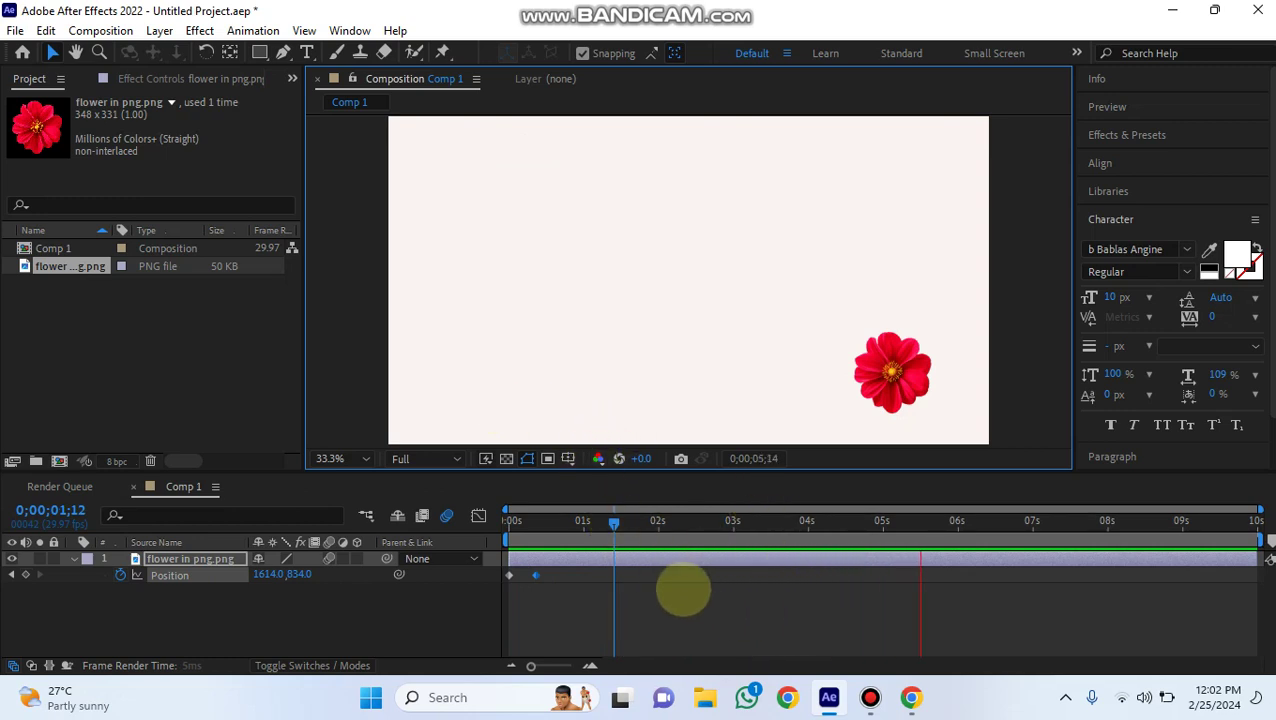
{"action": "key", "text": "space"}
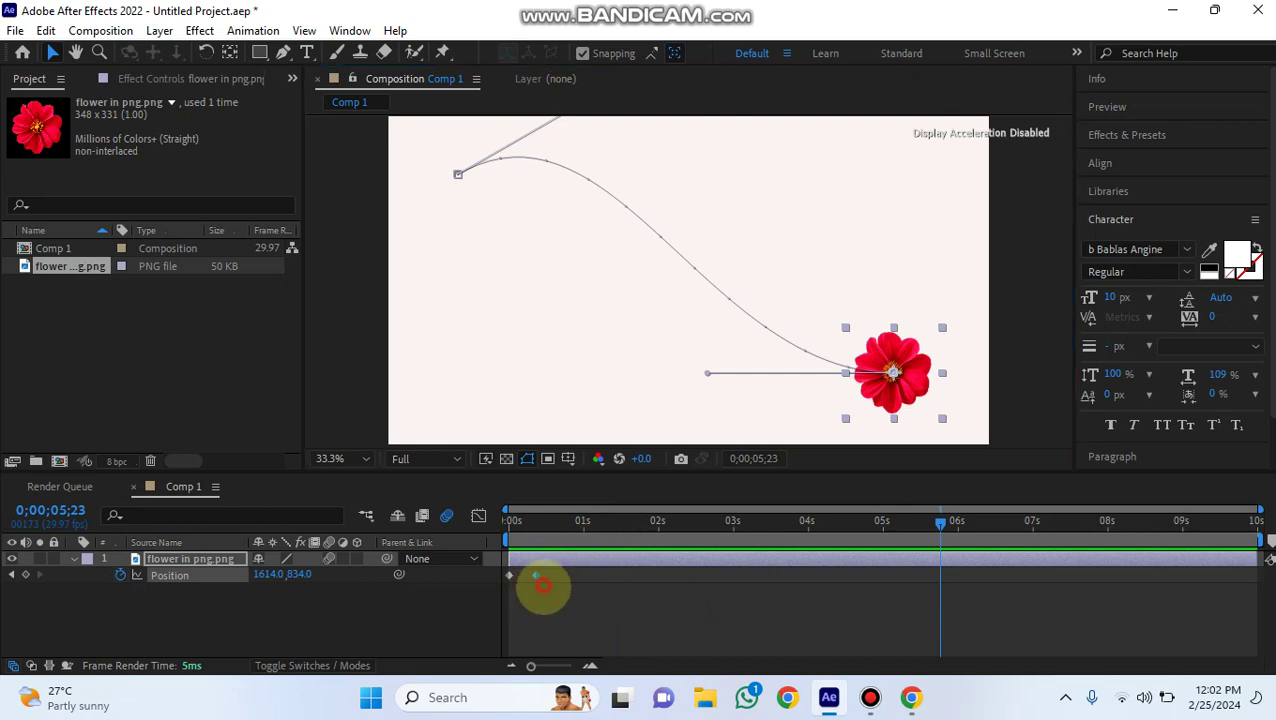
Step: Move the second Position keyframe to about 0;00;02;15, rewind, and preview the slower motion
{"action": "left_click", "coordinate": [541, 590]}
{"action": "left_click", "coordinate": [535, 576]}
{"action": "left_click_drag", "start_coordinate": [535, 576], "coordinate": [688, 575]}
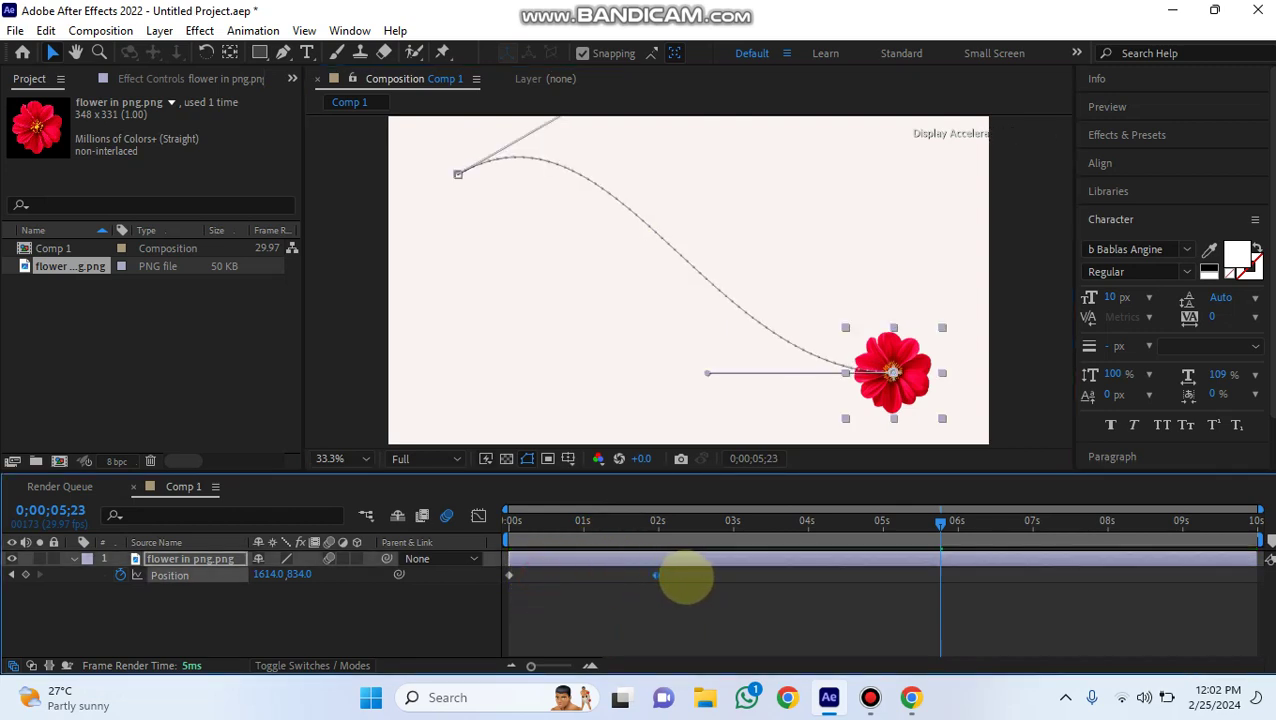
{"action": "left_click_drag", "start_coordinate": [940, 521], "coordinate": [421, 532]}
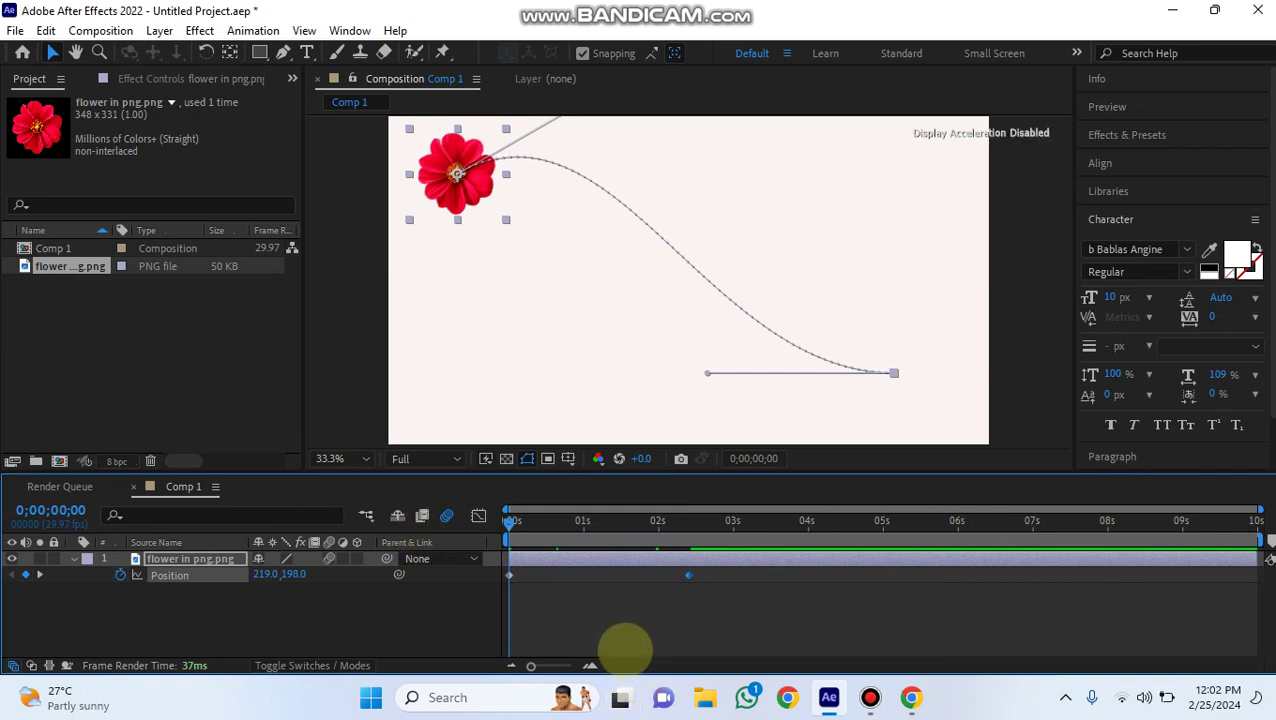
{"action": "key", "text": "space"}
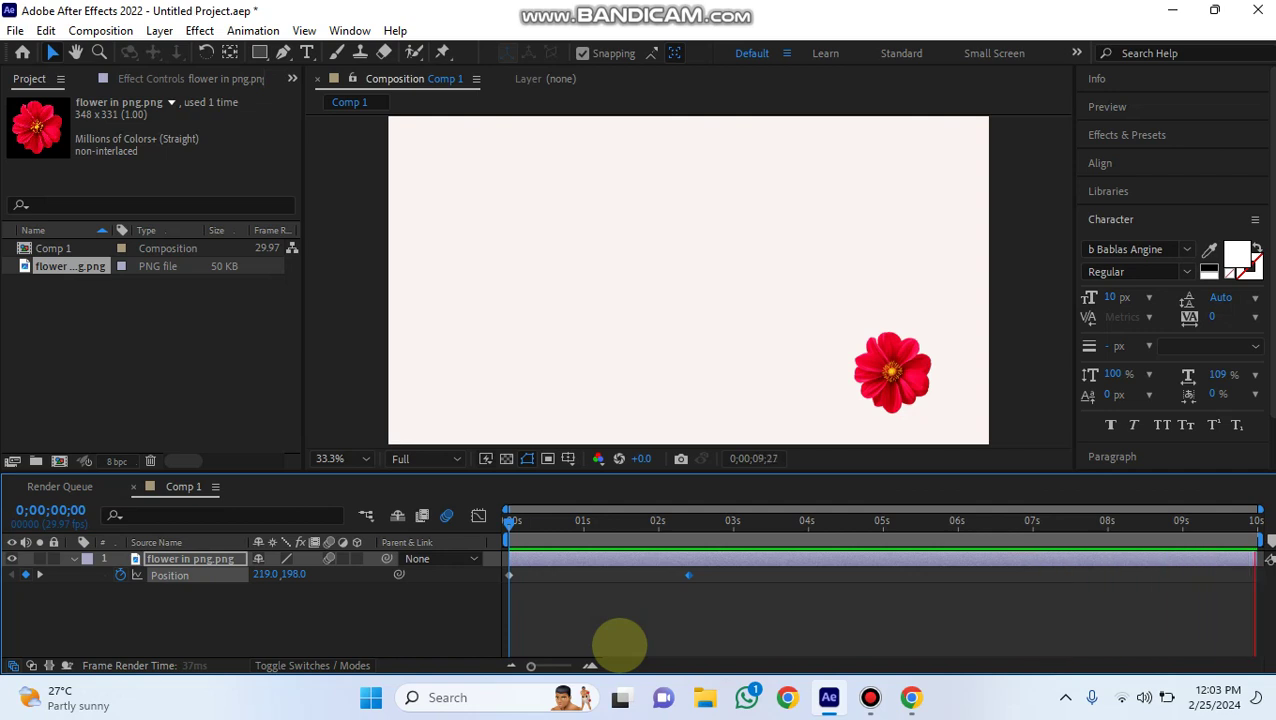
{"action": "key", "text": "space"}
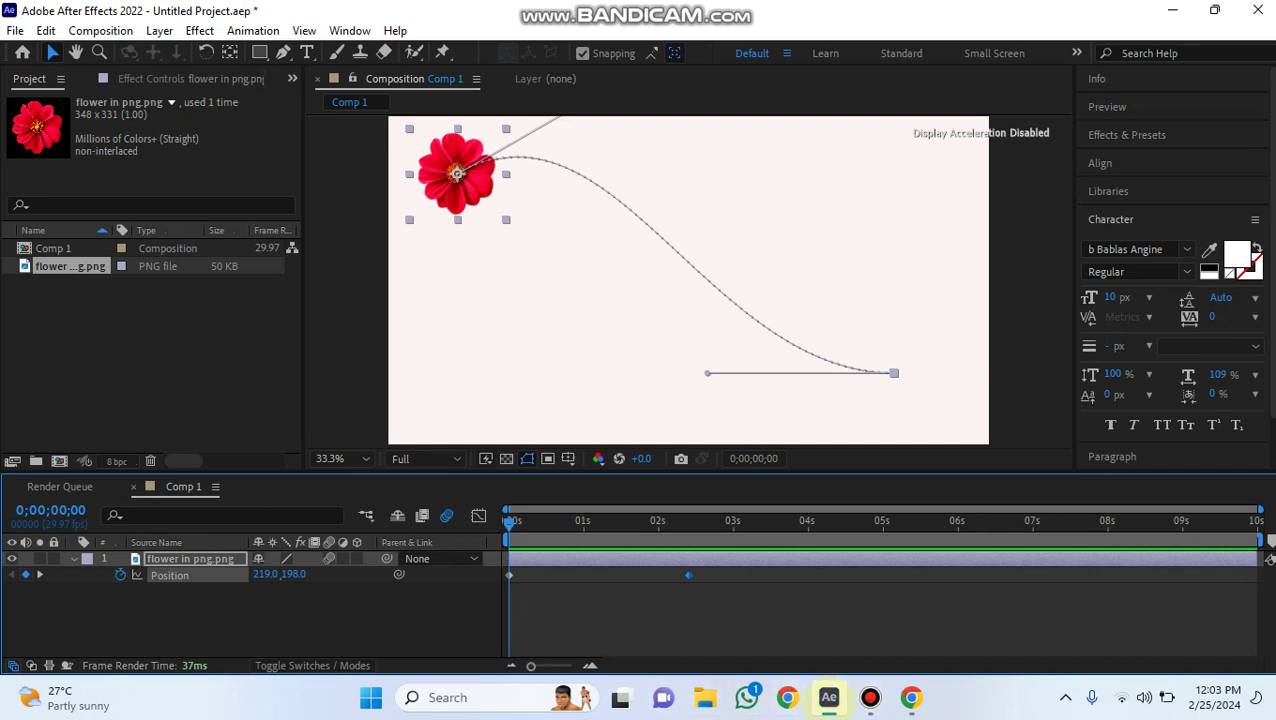
{"action": "mouse_move", "coordinate": [827, 697]}
Step: Reposition the flower down-left and raise the end of its motion path
{"action": "left_click", "coordinate": [628, 326]}
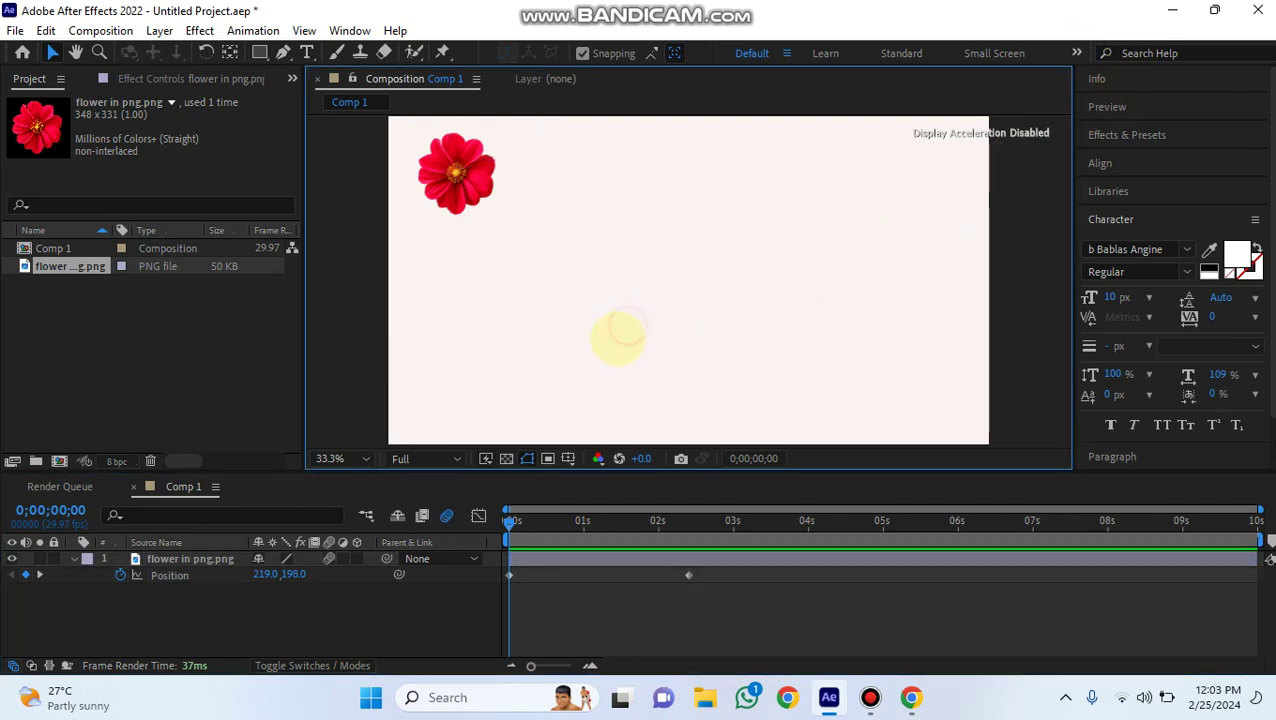
{"action": "left_click", "coordinate": [460, 165]}
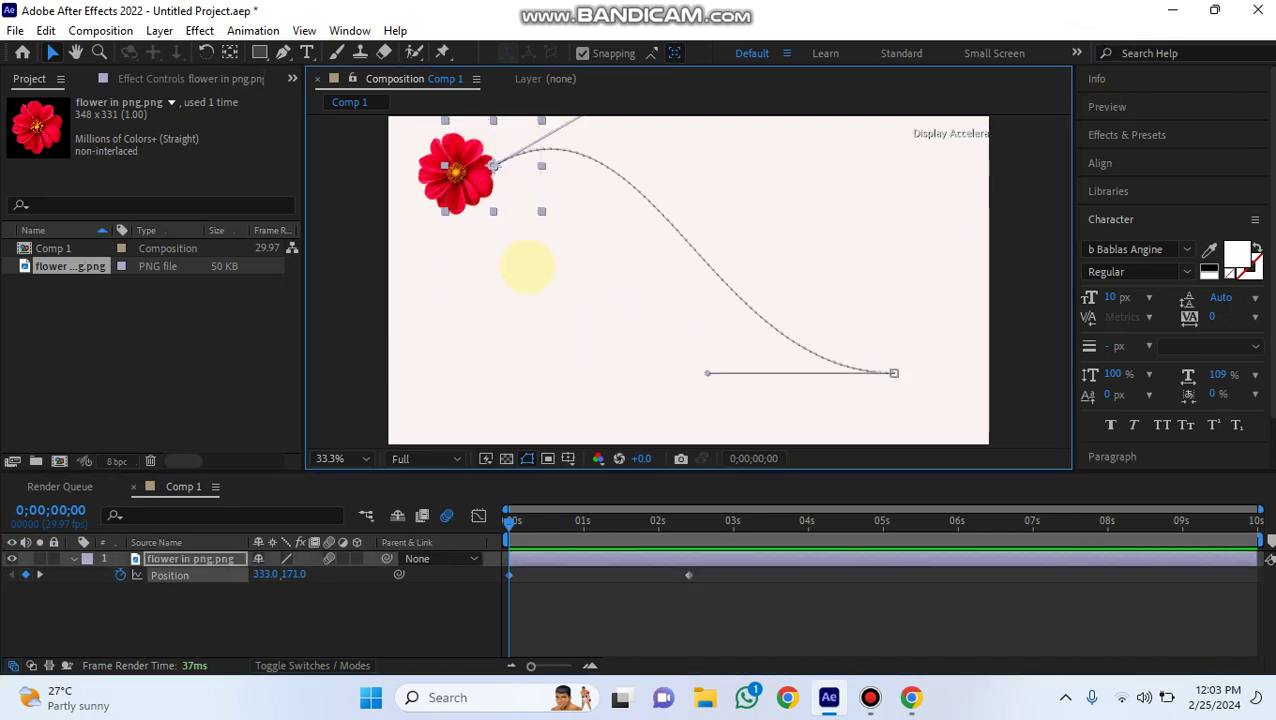
{"action": "key", "text": "ctrl+z"}
{"action": "left_click", "coordinate": [447, 256]}
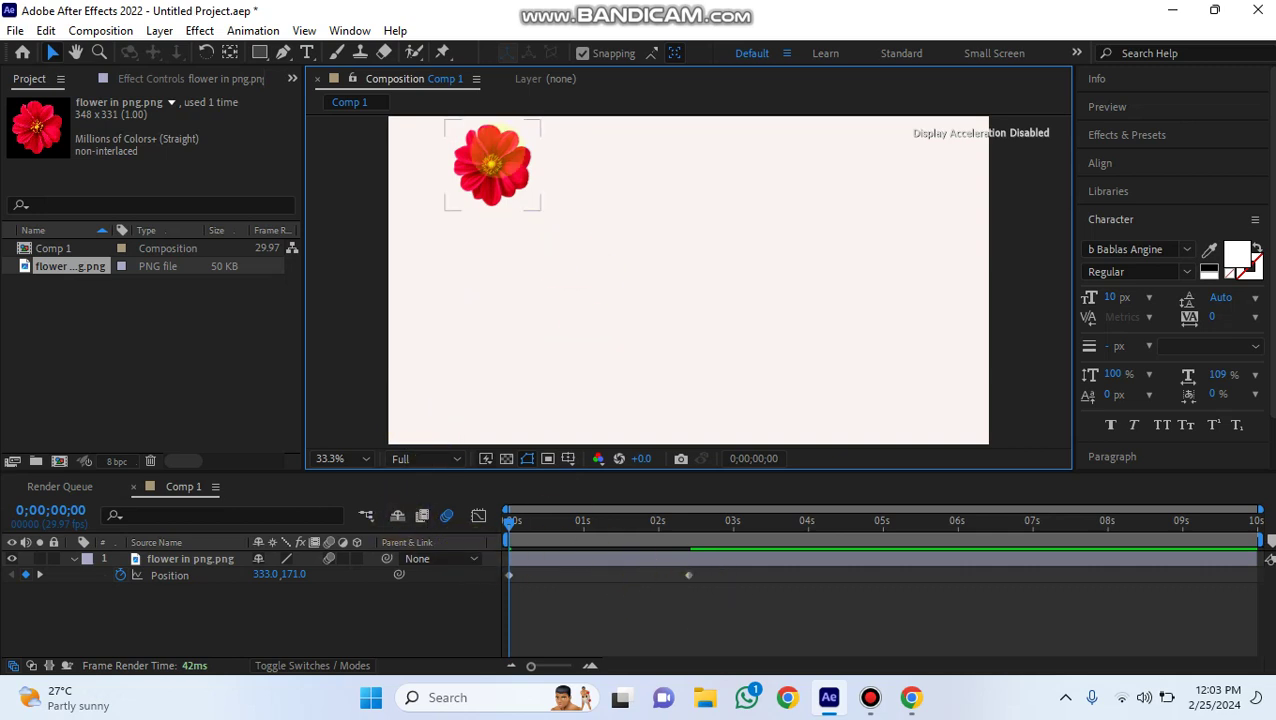
{"action": "left_click_drag", "start_coordinate": [490, 150], "coordinate": [451, 214]}
{"action": "left_click_drag", "start_coordinate": [894, 373], "coordinate": [895, 197]}
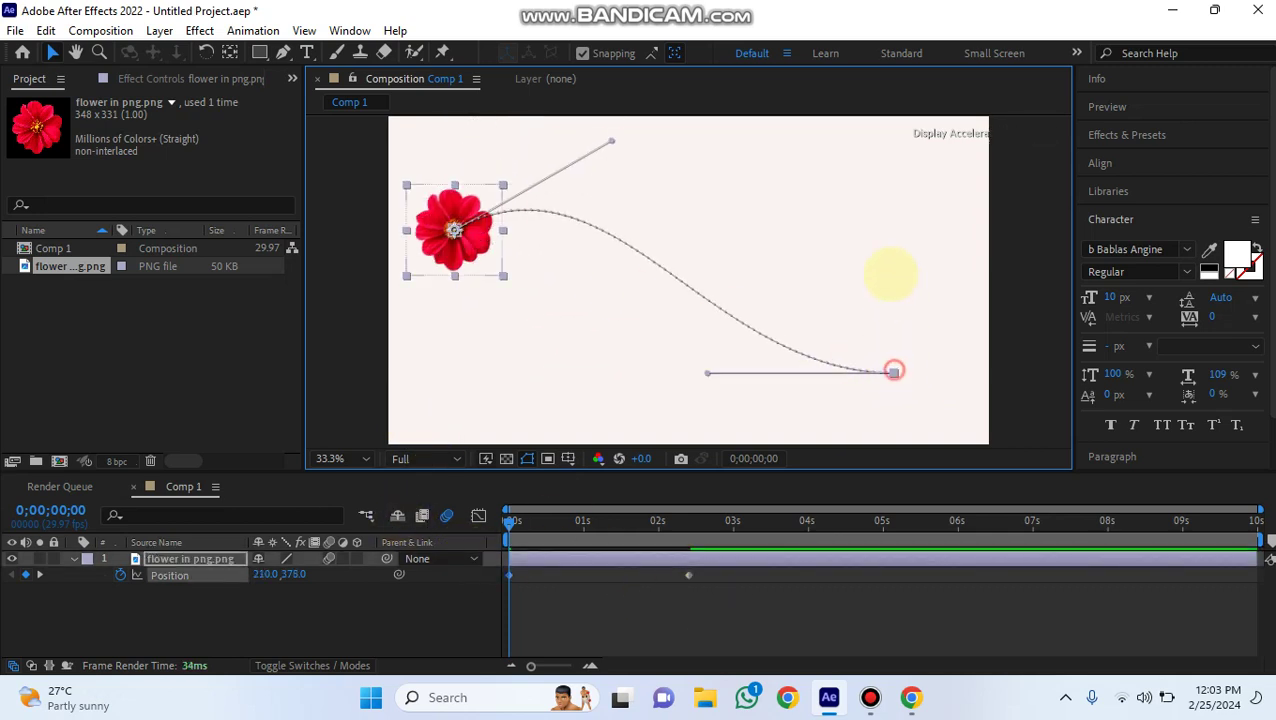
Step: Select the flower layer and delete it from Comp 1
{"action": "left_click", "coordinate": [745, 350]}
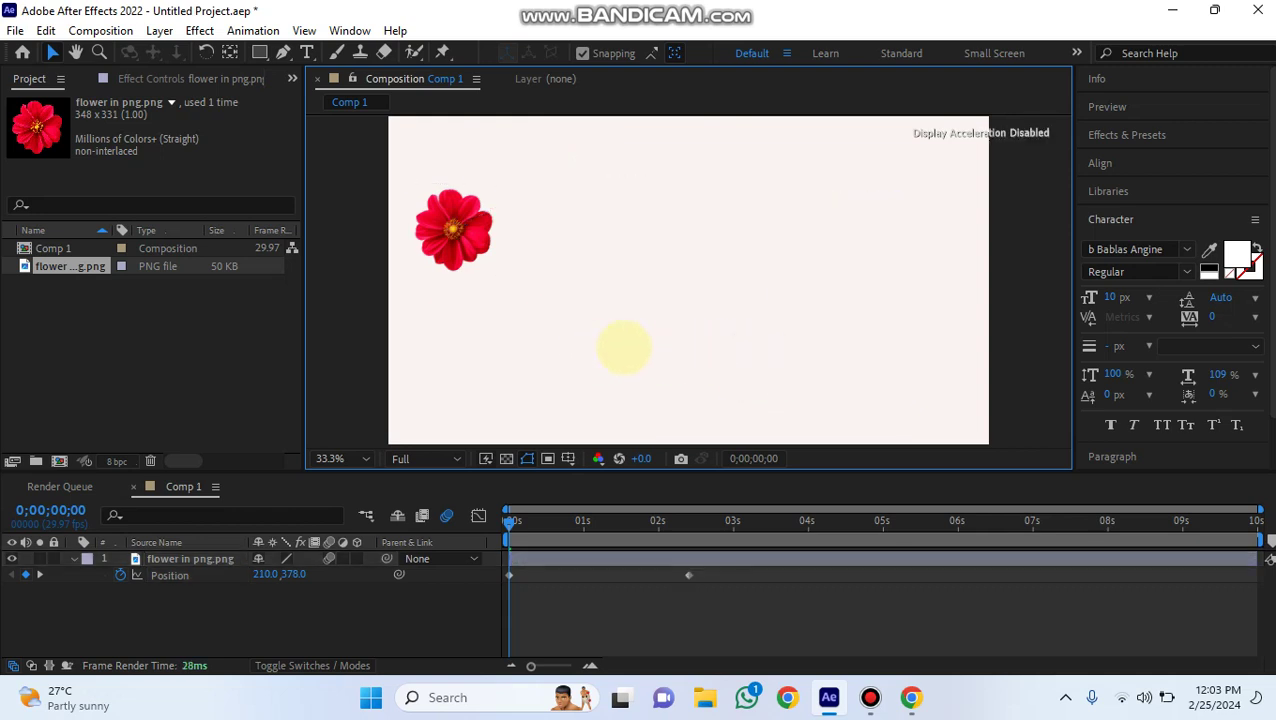
{"action": "left_click", "coordinate": [481, 266]}
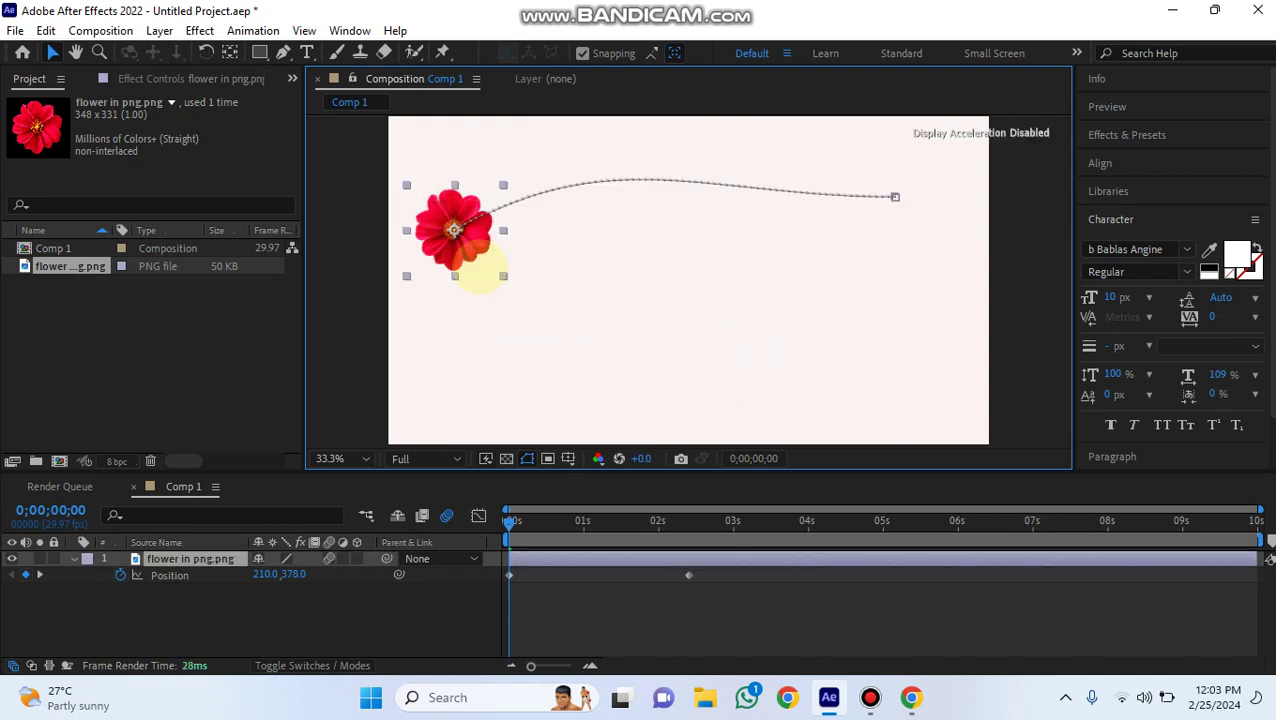
{"action": "key", "text": "Delete"}
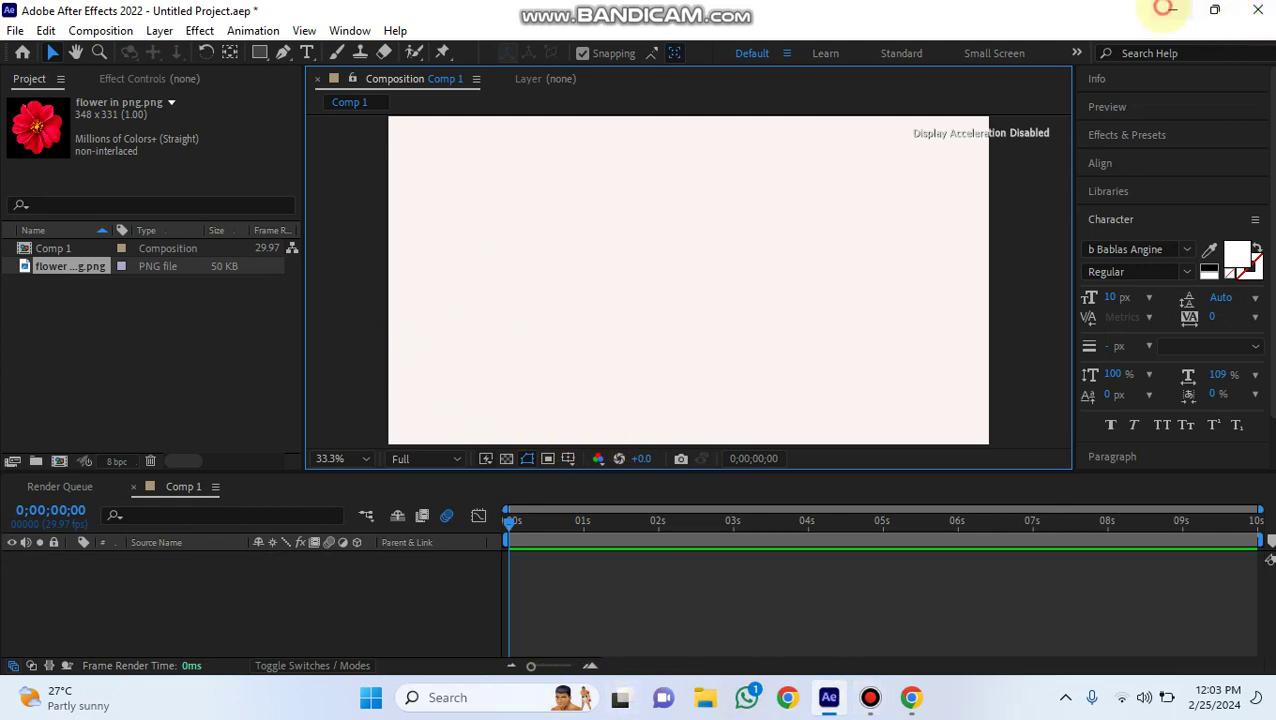
Step: Minimize After Effects and dismiss Photoshop's graphics processor compatibility warning
{"action": "left_click", "coordinate": [1165, 9]}
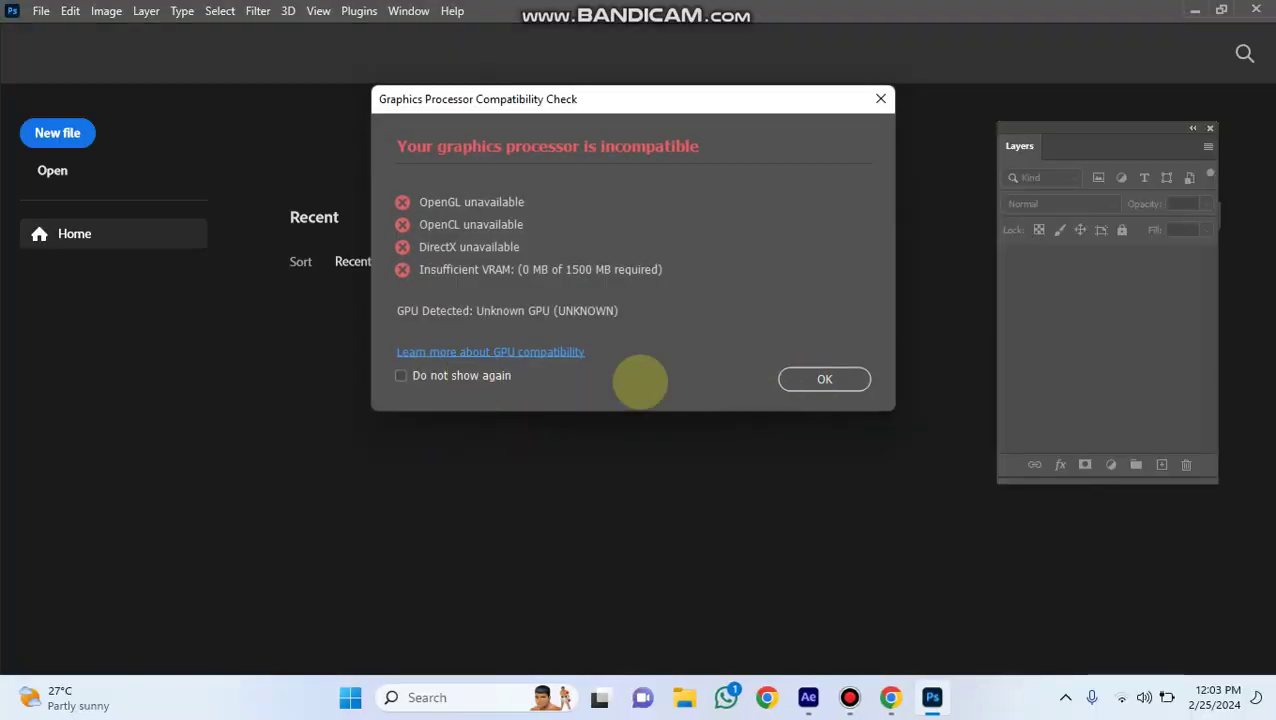
{"action": "left_click", "coordinate": [830, 385]}
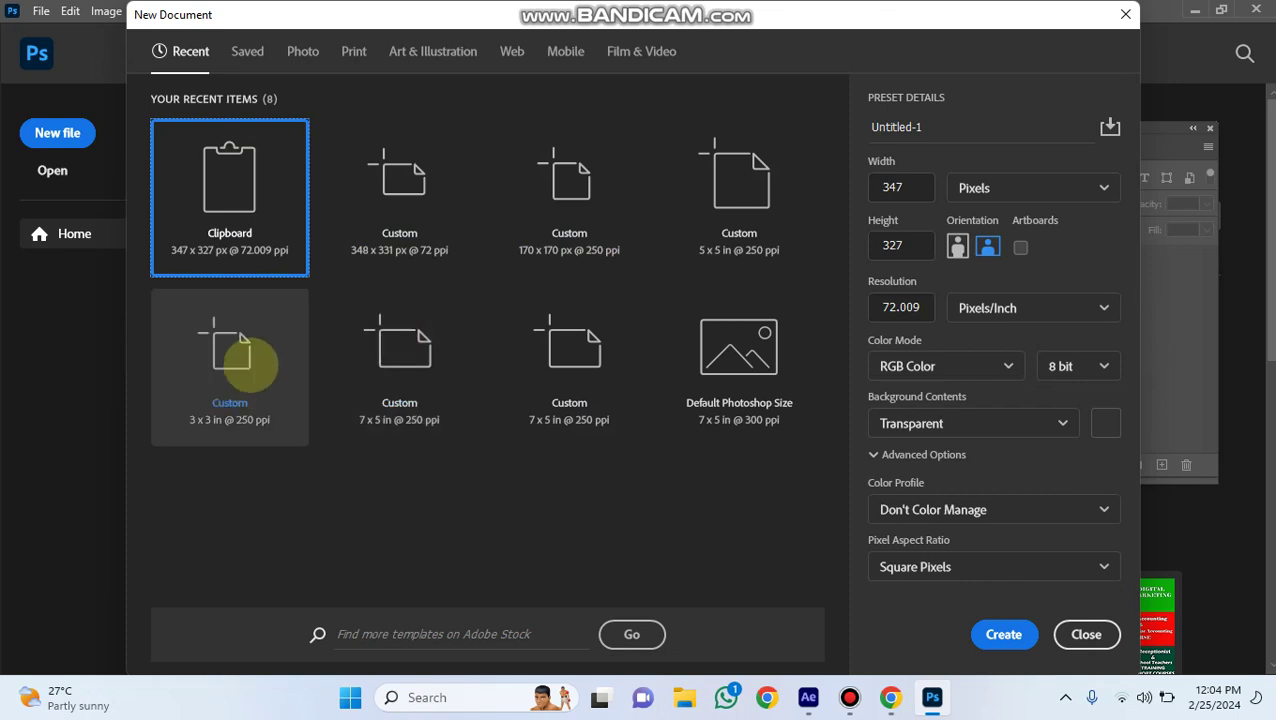
Step: From the 3x3 in preset, create a 1920 x 1080 px, 300 ppi transparent document
{"action": "left_click", "coordinate": [248, 363]}
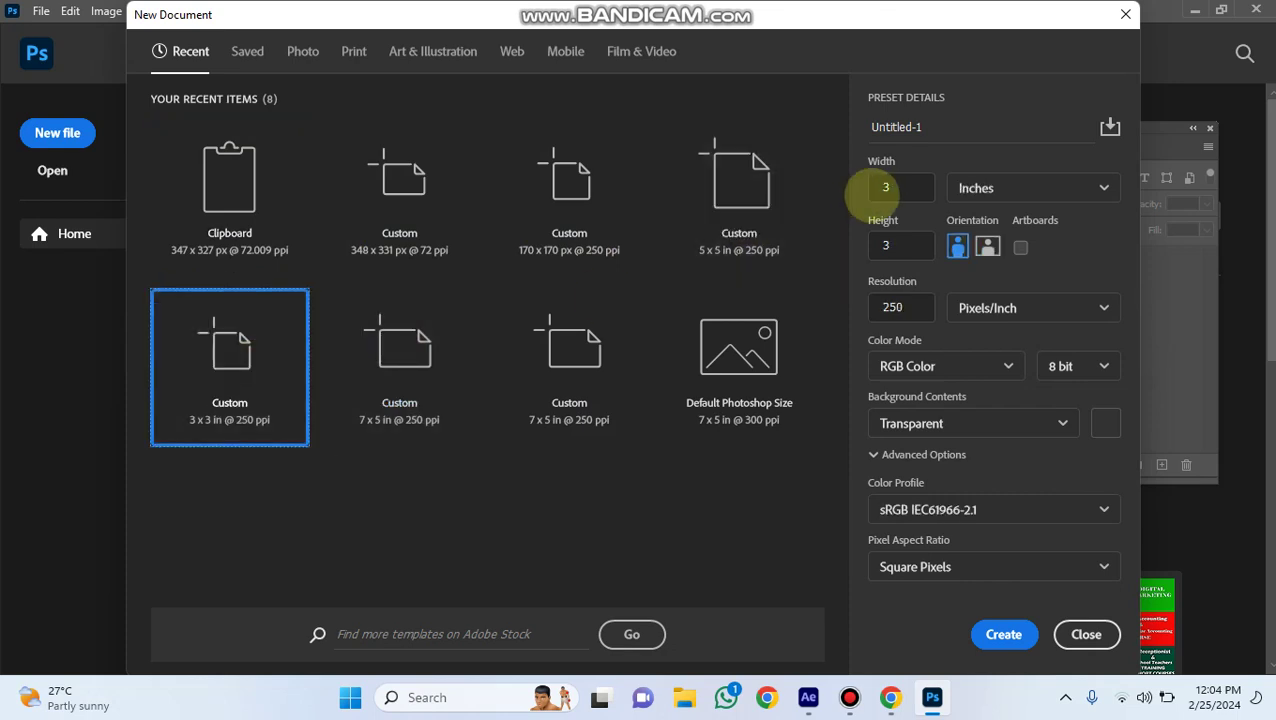
{"action": "left_click", "coordinate": [1104, 187]}
{"action": "left_click", "coordinate": [985, 220]}
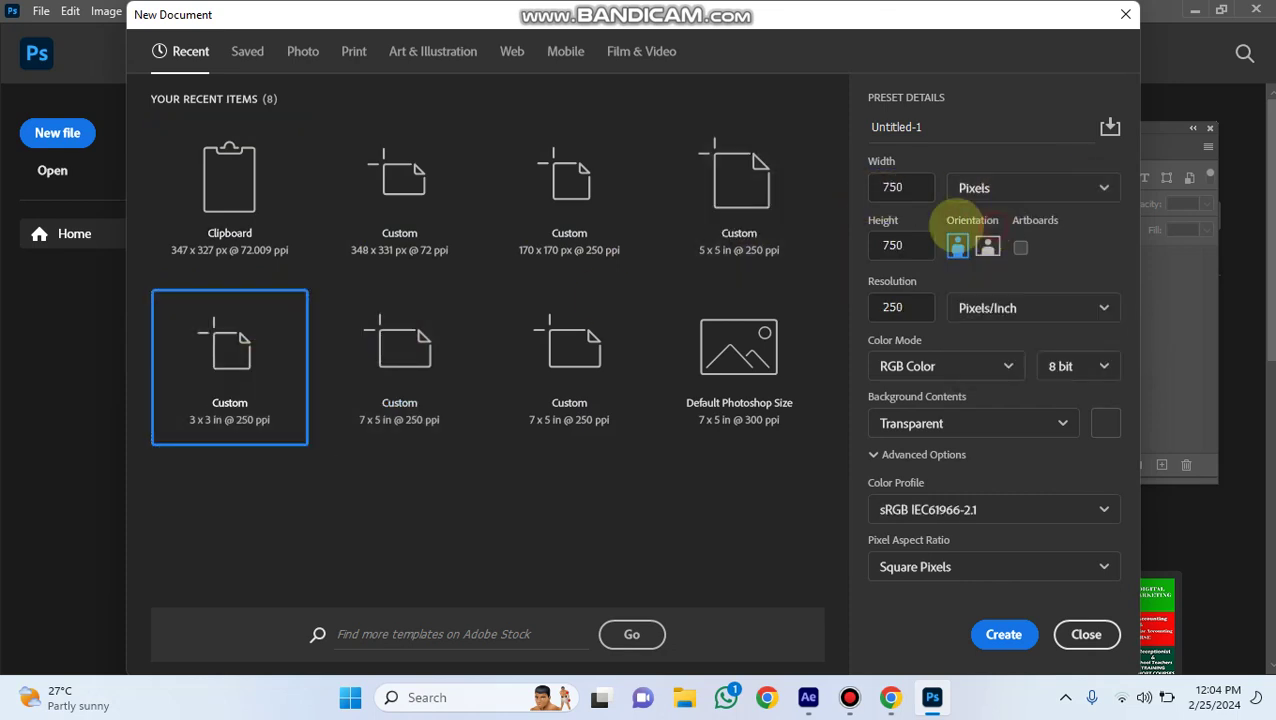
{"action": "double_click", "coordinate": [905, 189]}
{"action": "type", "text": "1920"}
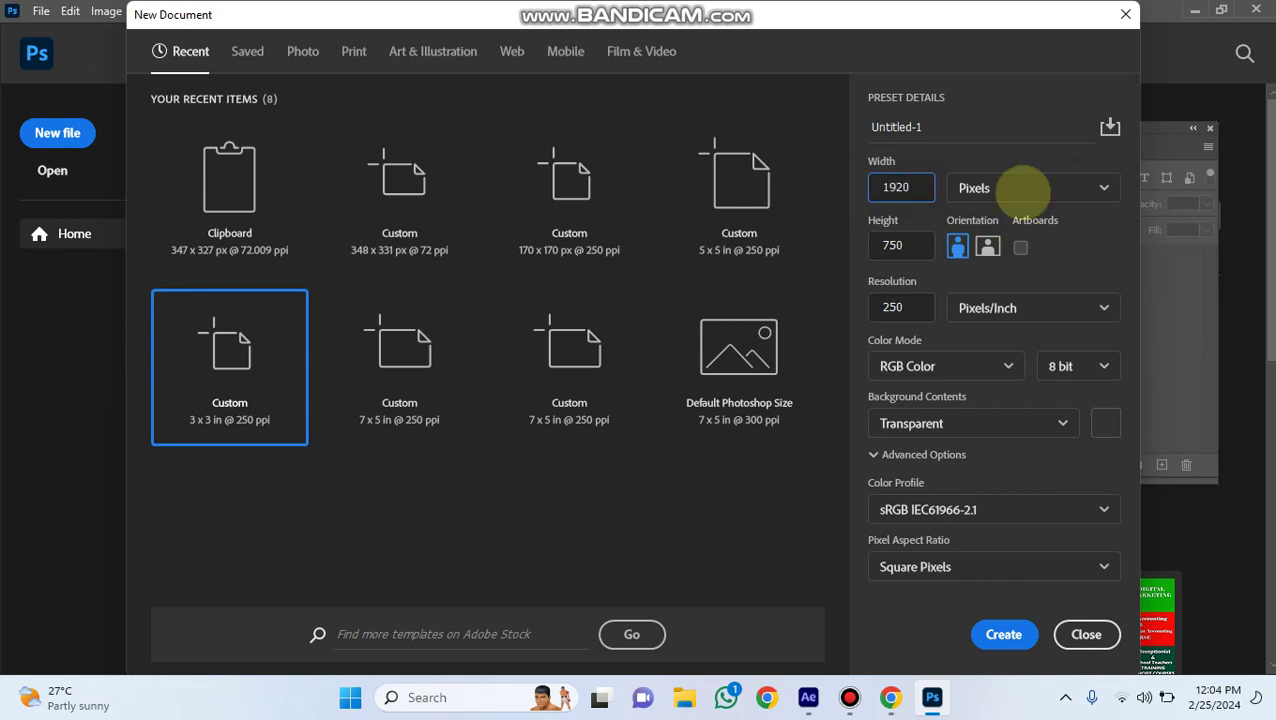
{"action": "key", "text": "Tab"}
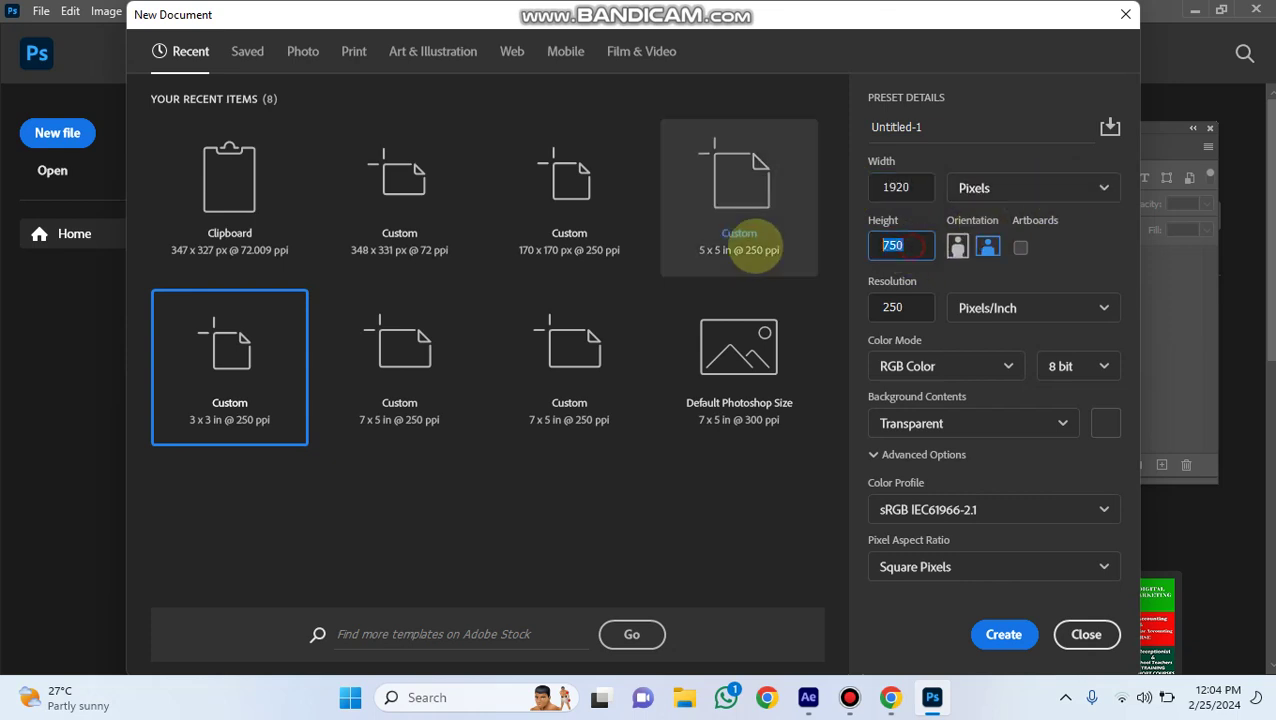
{"action": "type", "text": "18"}
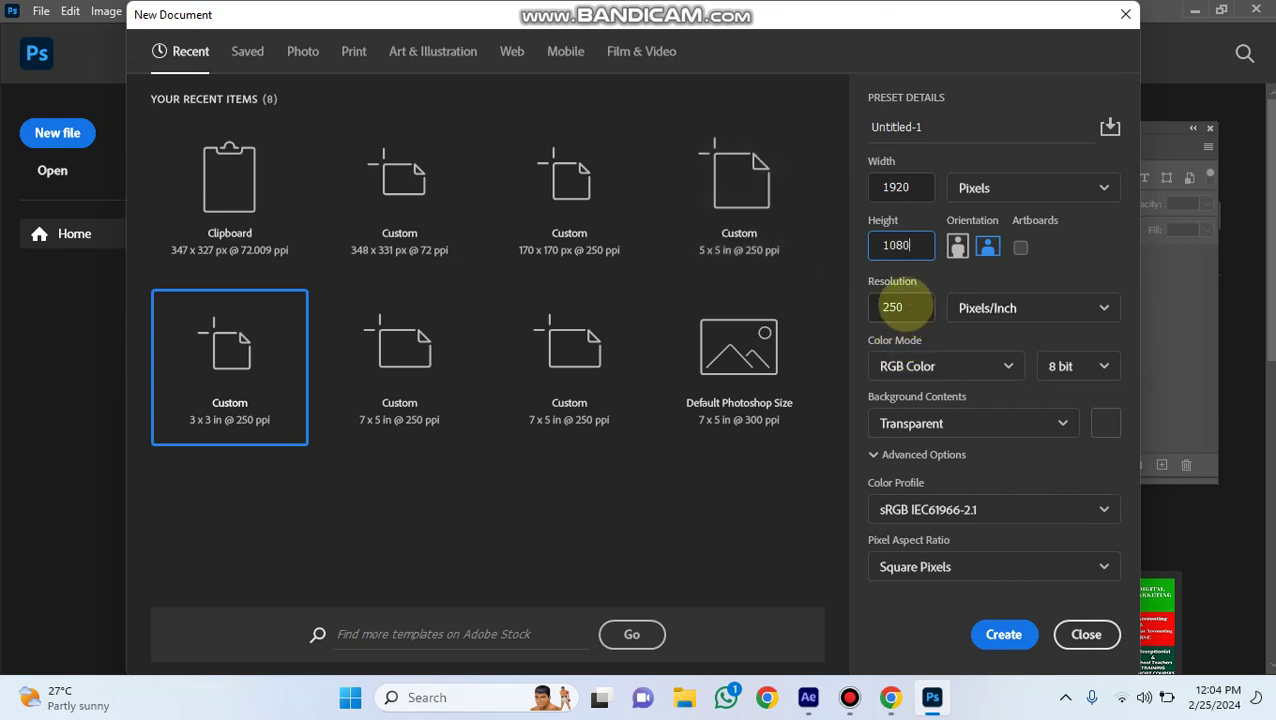
{"action": "double_click", "coordinate": [908, 302]}
{"action": "type", "text": "300"}
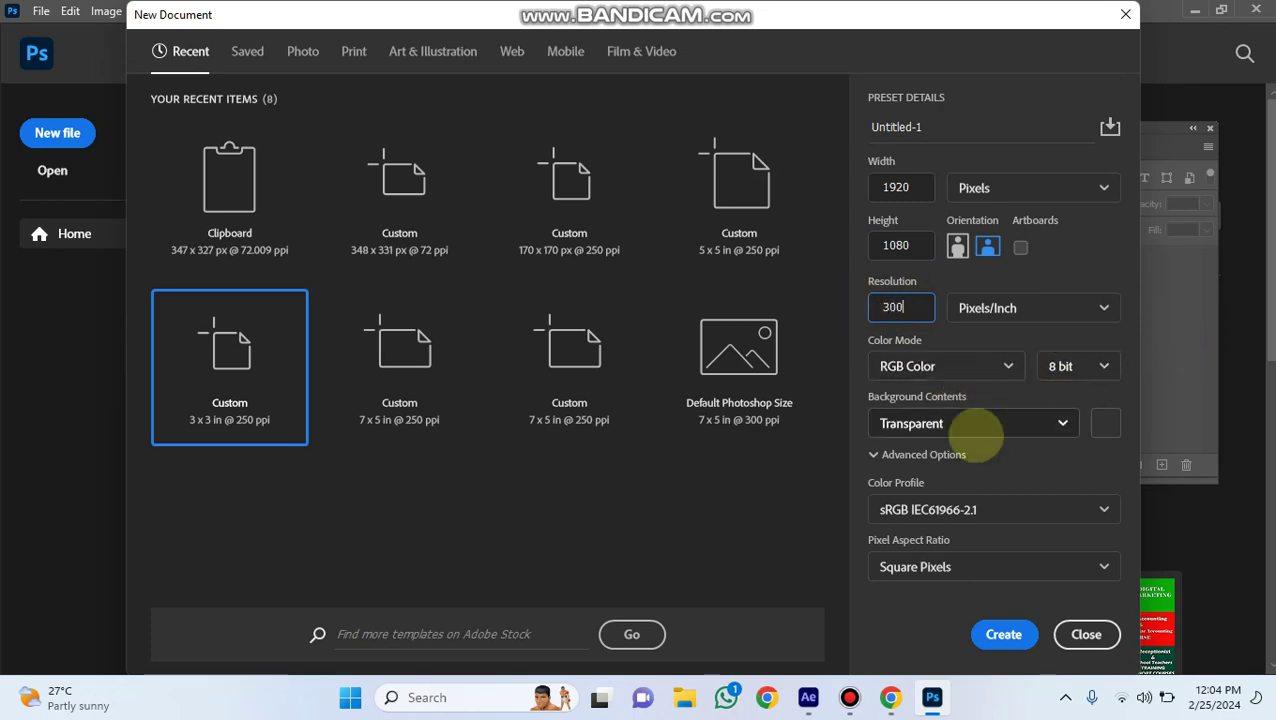
{"action": "left_click", "coordinate": [1003, 634]}
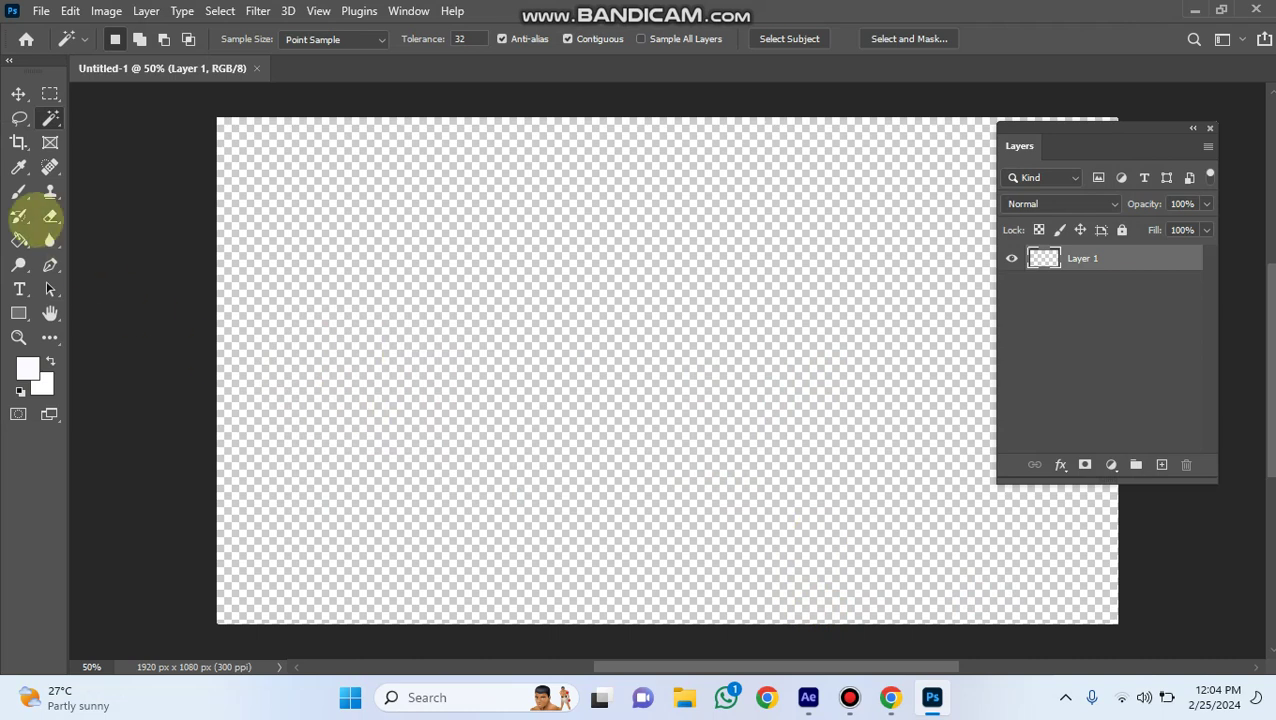
Step: Move the Layers panel to the lower right and choose the Line Tool from the shape flyout
{"action": "left_click", "coordinate": [19, 93]}
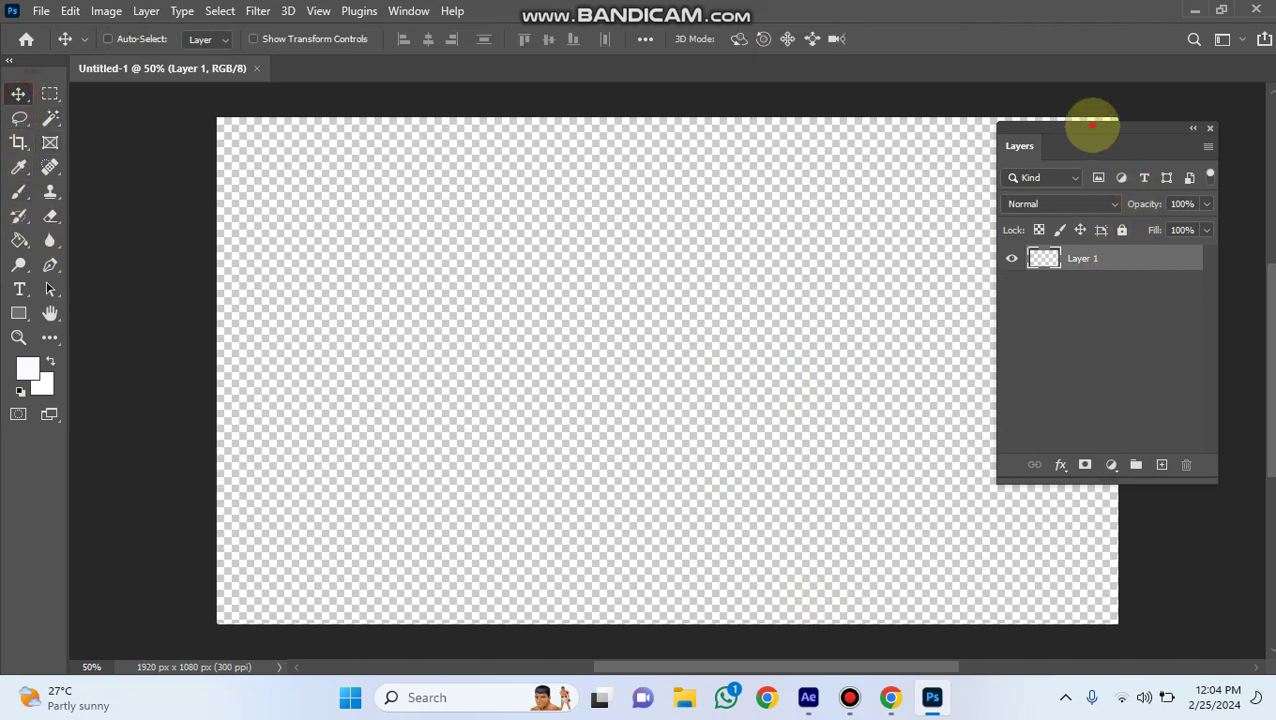
{"action": "mouse_move", "coordinate": [1088, 130]}
{"action": "left_mouse_down"}
{"action": "mouse_move", "coordinate": [1150, 58]}
{"action": "mouse_move", "coordinate": [1100, 410]}
{"action": "left_mouse_up"}
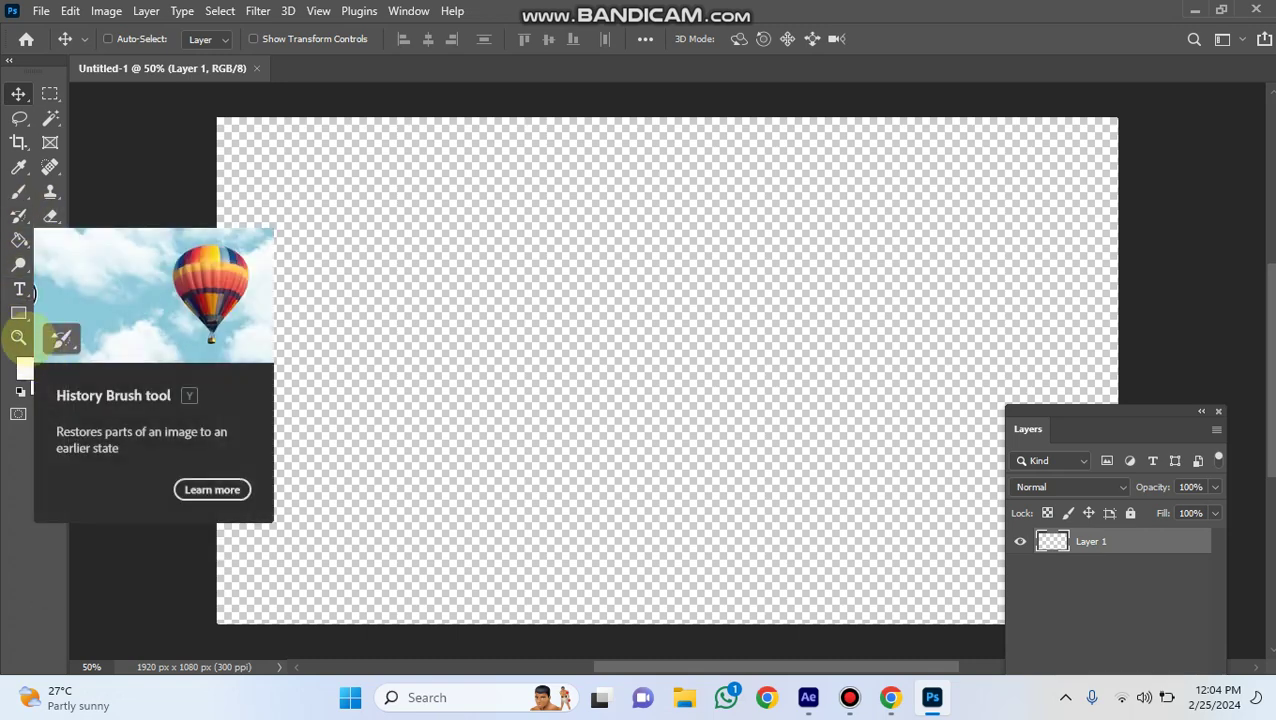
{"action": "left_click", "coordinate": [19, 313]}
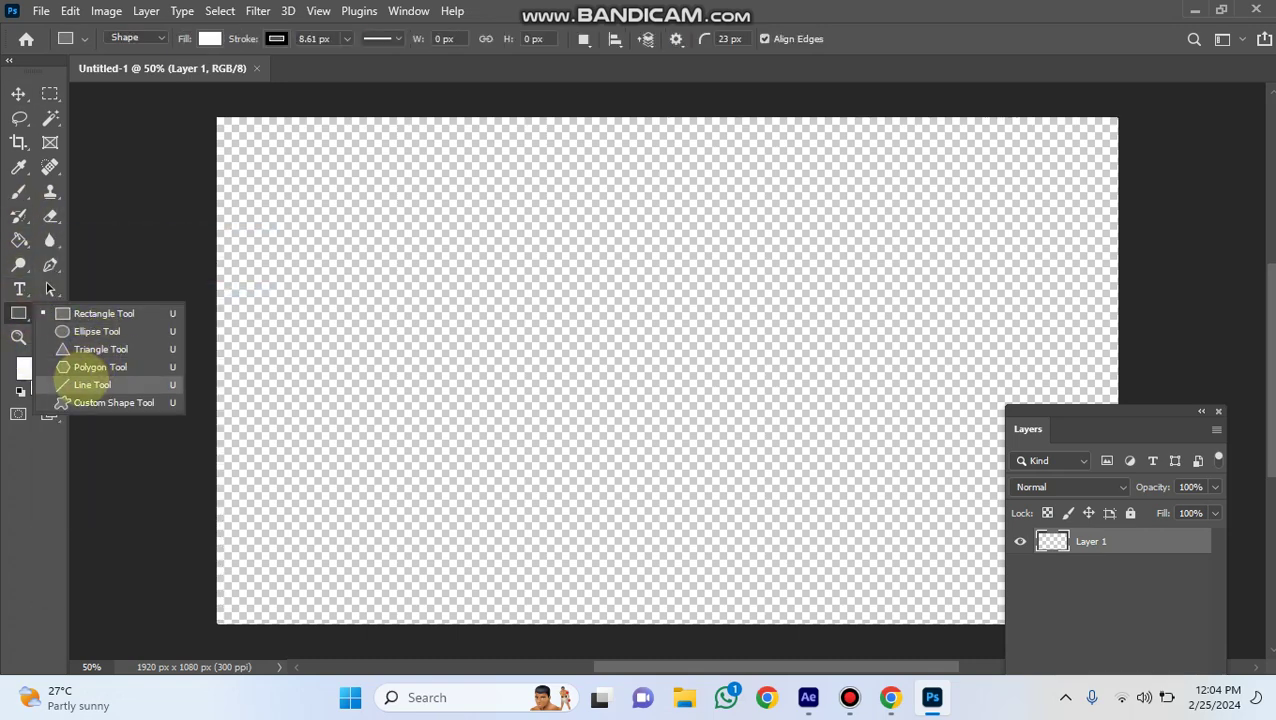
{"action": "left_click", "coordinate": [88, 384]}
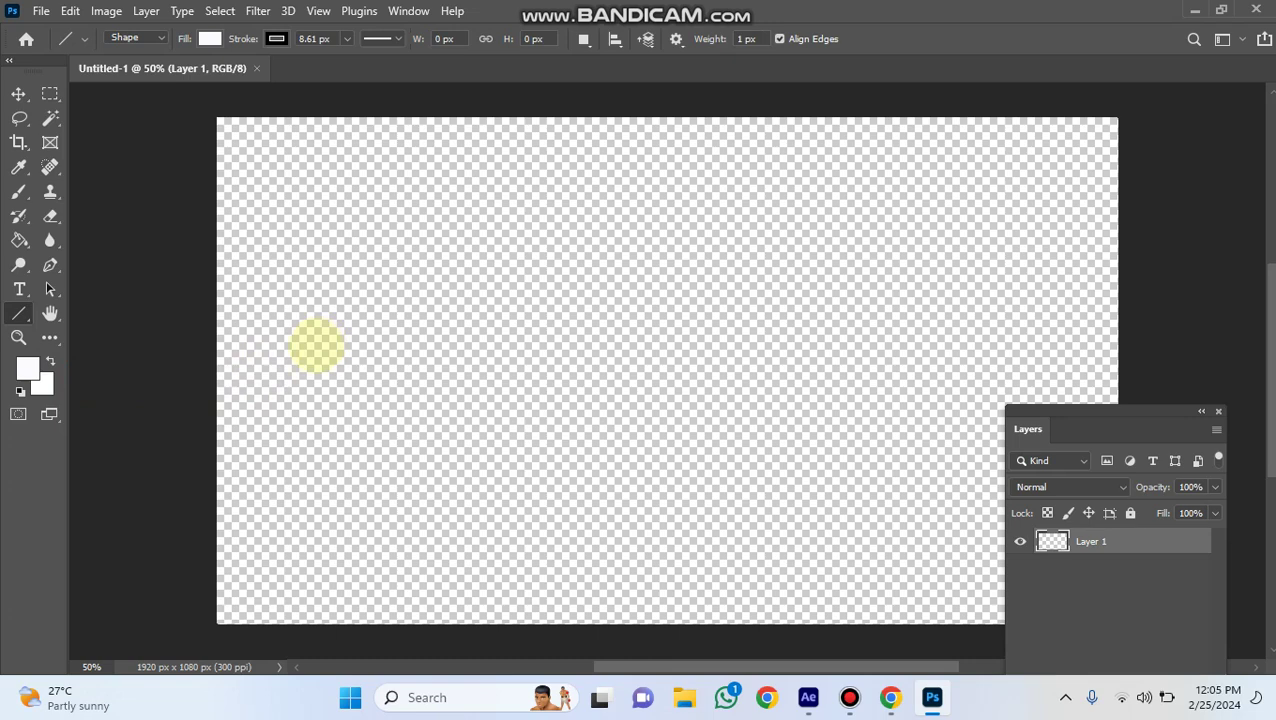
Step: Draw a horizontal line across the canvas with no fill and a 1 px stroke
{"action": "left_click_drag", "start_coordinate": [316, 346], "coordinate": [1058, 347]}
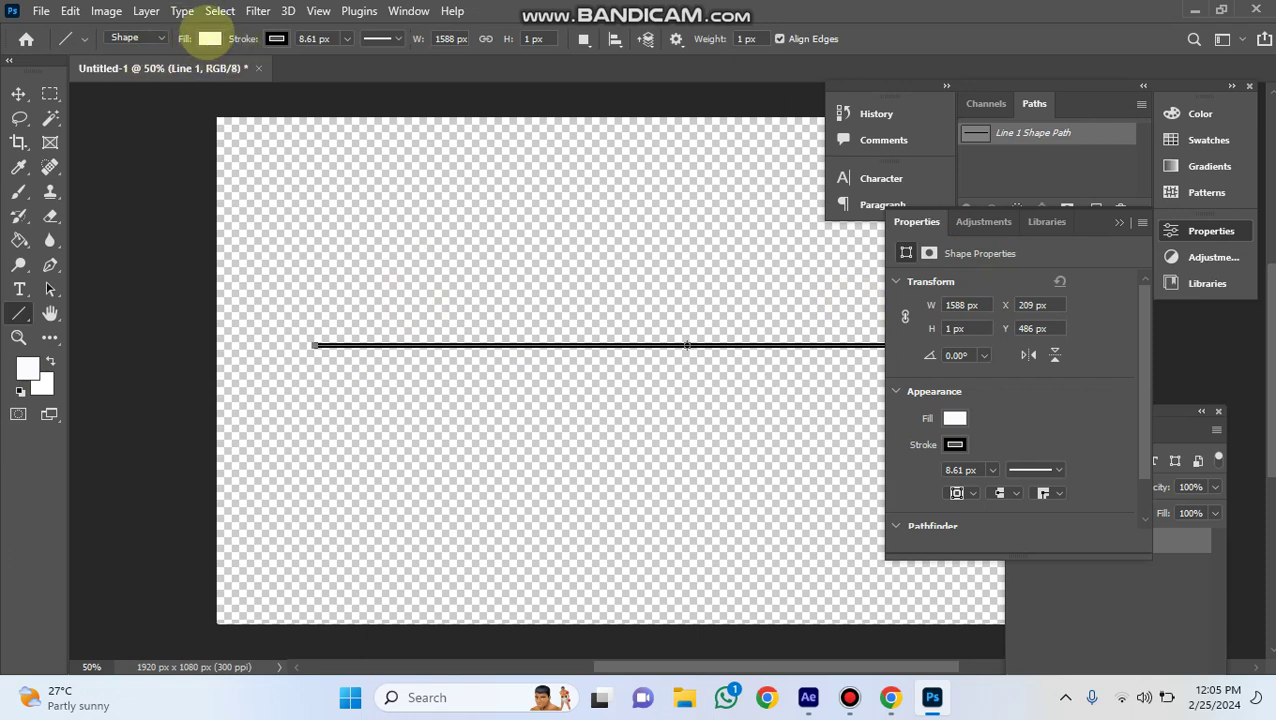
{"action": "left_click", "coordinate": [207, 34]}
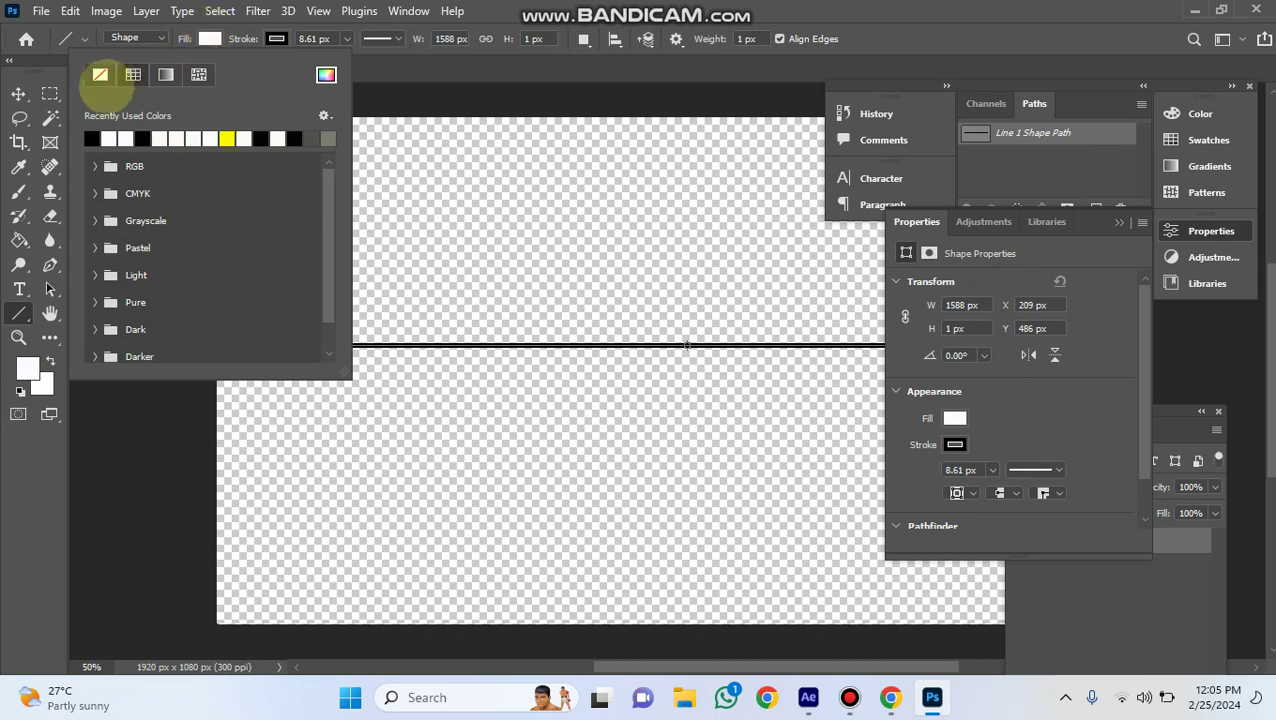
{"action": "left_click", "coordinate": [100, 74]}
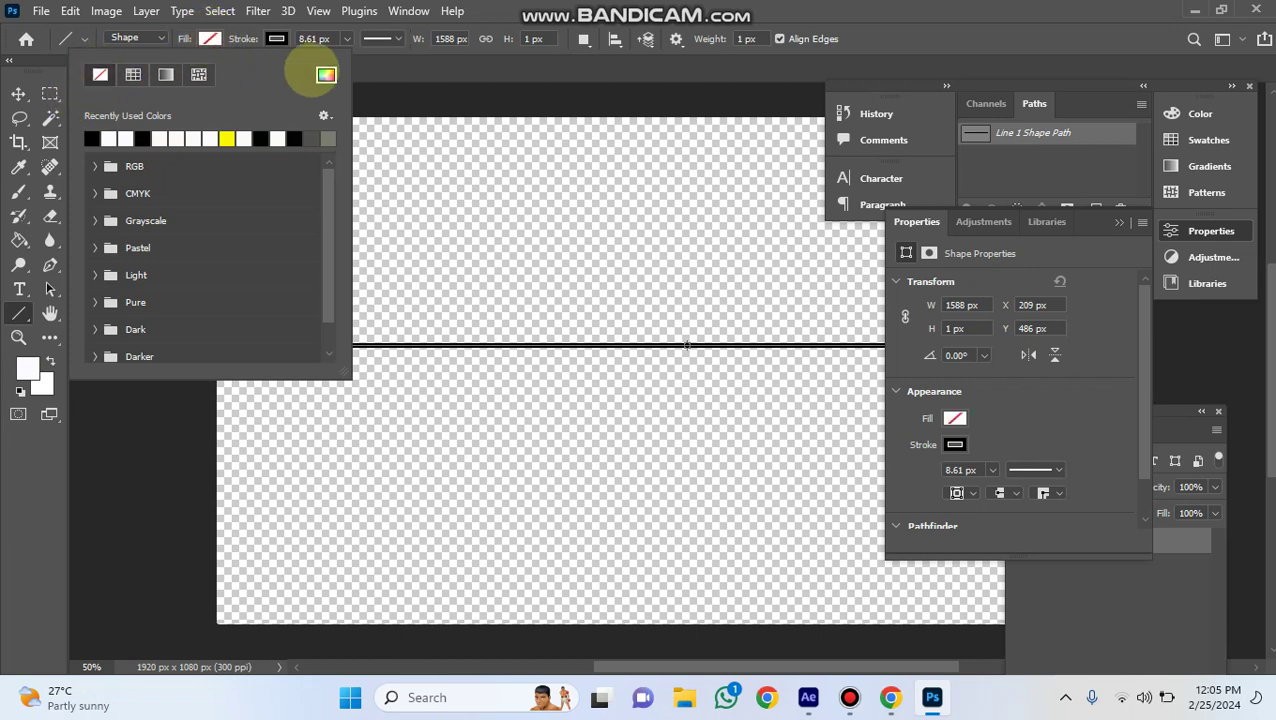
{"action": "left_click", "coordinate": [447, 92]}
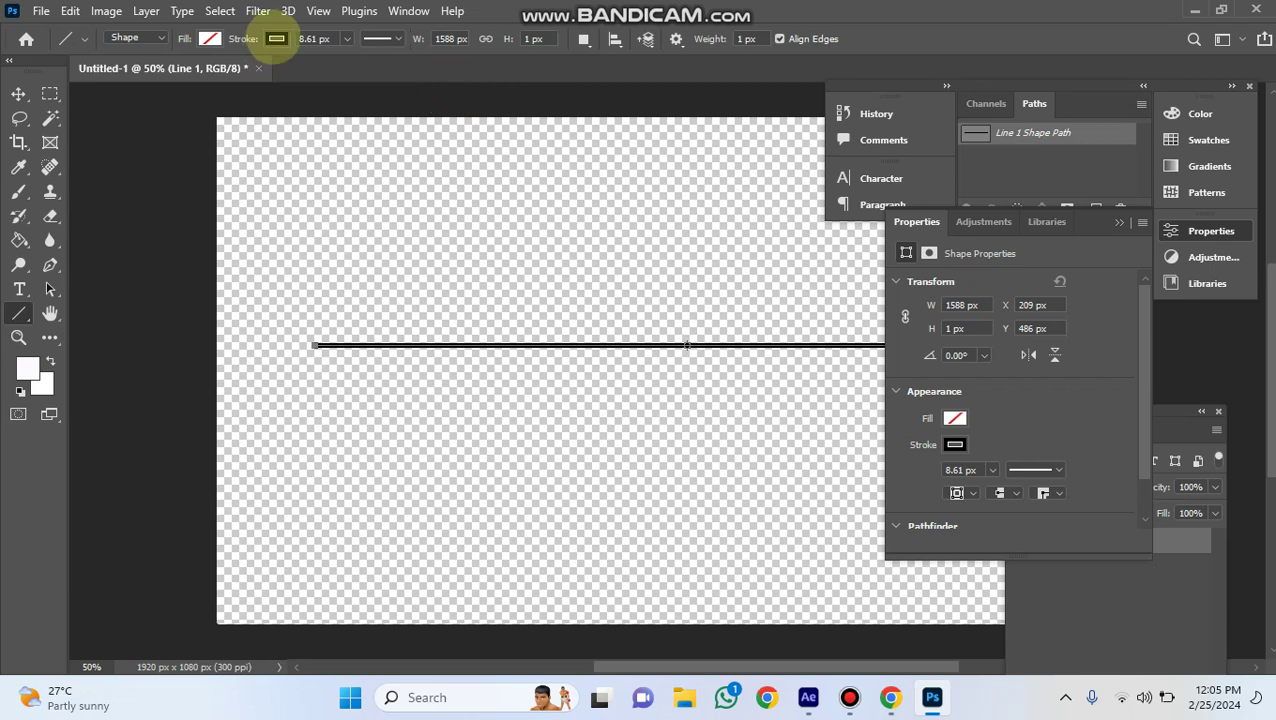
{"action": "left_click", "coordinate": [346, 38]}
{"action": "mouse_move", "coordinate": [342, 61]}
{"action": "left_mouse_down"}
{"action": "mouse_move", "coordinate": [324, 61]}
{"action": "mouse_move", "coordinate": [338, 61]}
{"action": "left_mouse_up"}
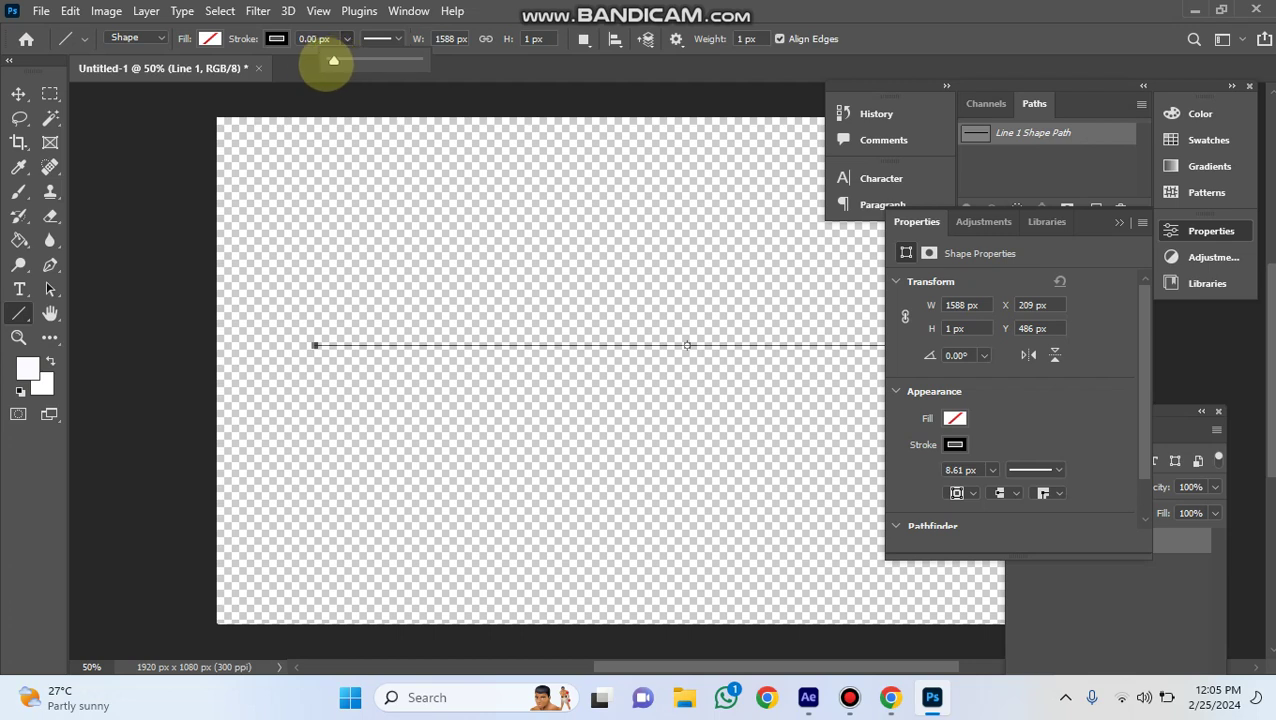
{"action": "left_click", "coordinate": [317, 38]}
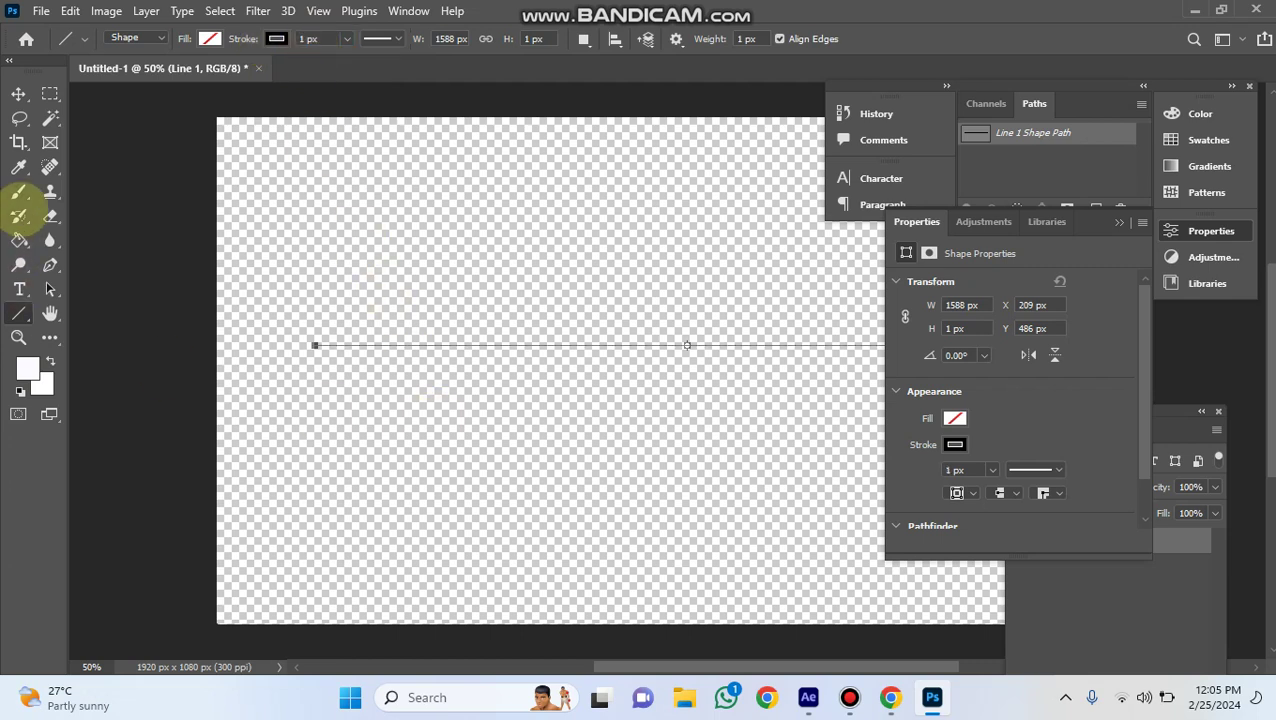
Step: Rearrange the Properties and History/Paths panels to uncover the Layers panel
{"action": "left_click", "coordinate": [18, 93]}
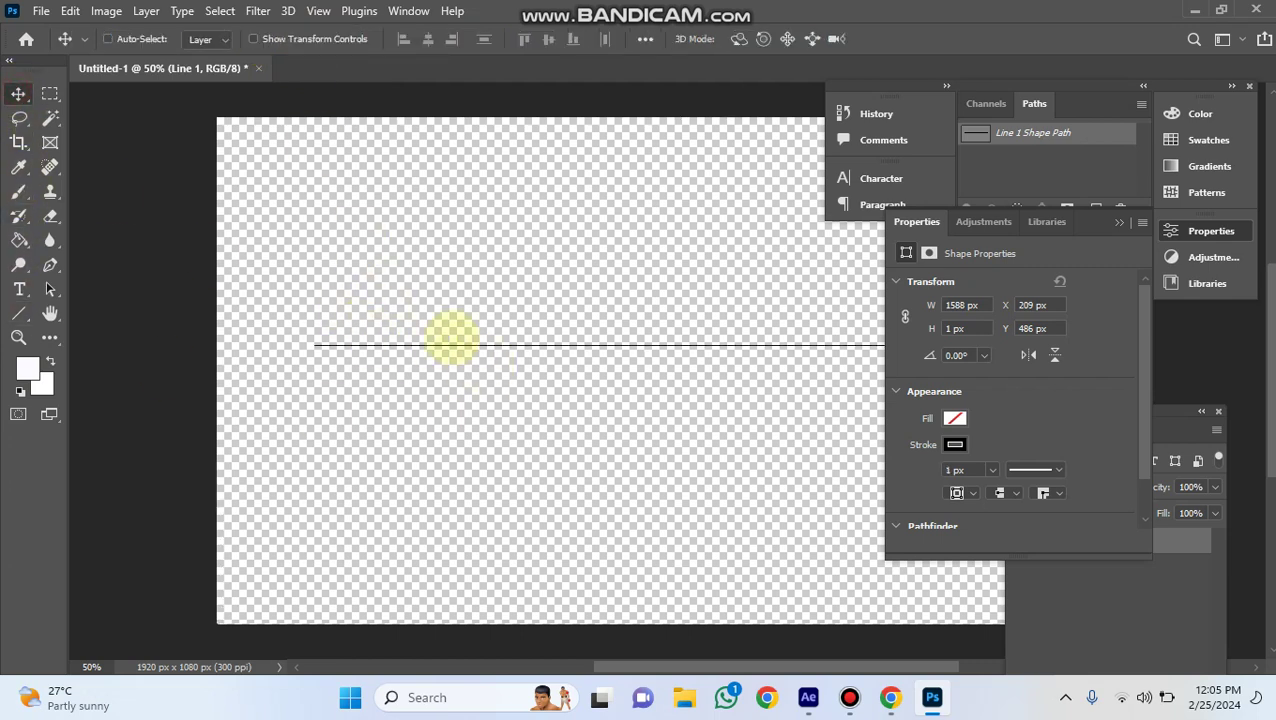
{"action": "mouse_move", "coordinate": [1093, 222]}
{"action": "left_mouse_down"}
{"action": "mouse_move", "coordinate": [1188, 385]}
{"action": "mouse_move", "coordinate": [1222, 315]}
{"action": "left_mouse_up"}
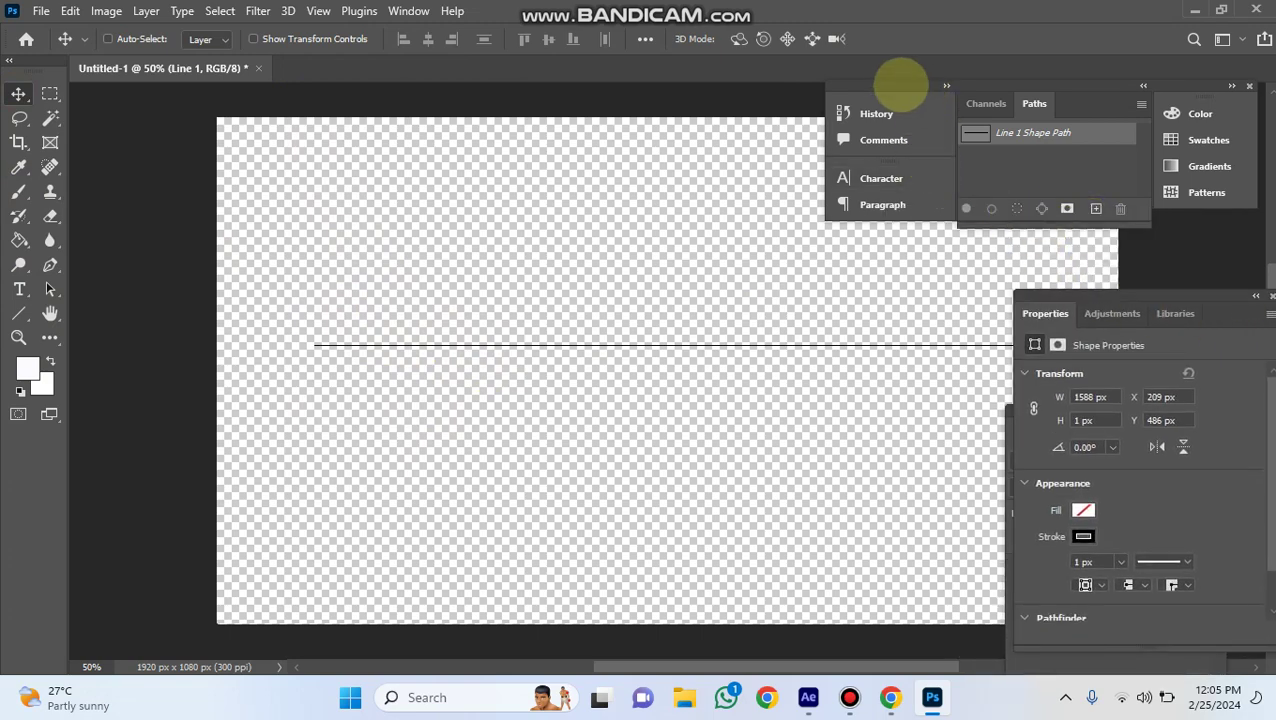
{"action": "left_click_drag", "start_coordinate": [918, 93], "coordinate": [1146, 101]}
{"action": "left_click_drag", "start_coordinate": [1093, 298], "coordinate": [1213, 306]}
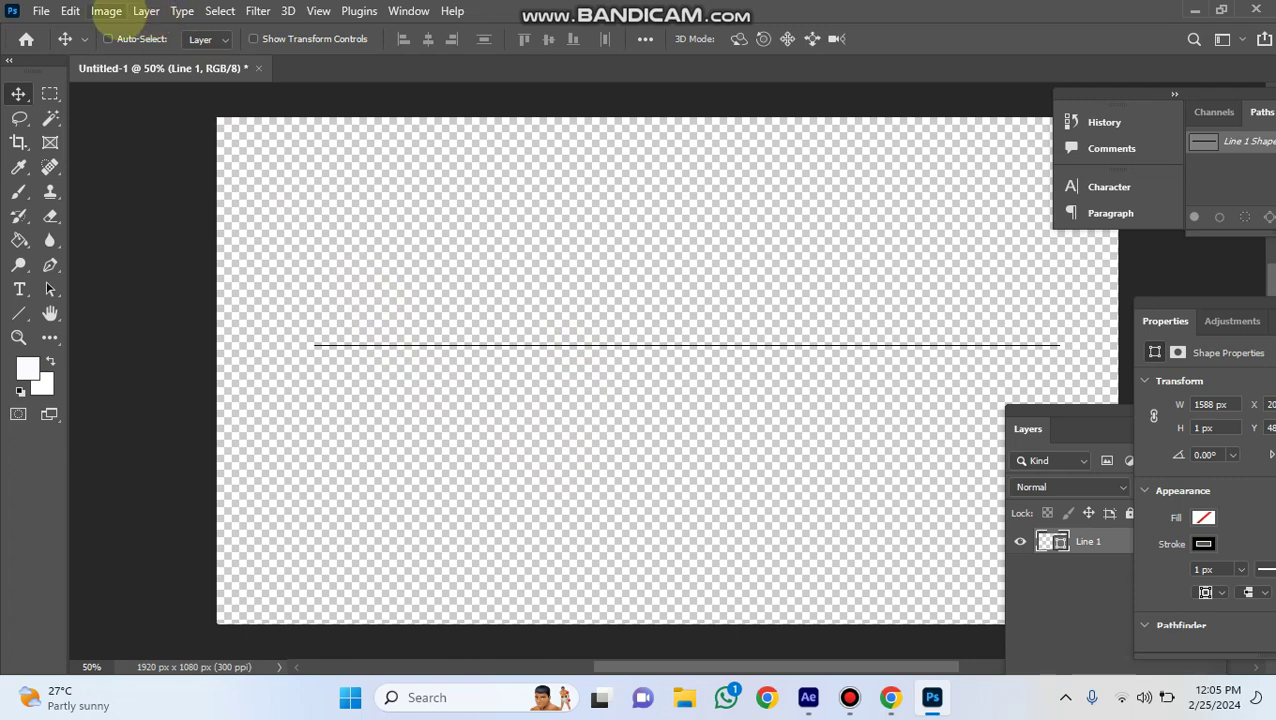
{"action": "left_click", "coordinate": [146, 11]}
{"action": "left_click", "coordinate": [480, 22]}
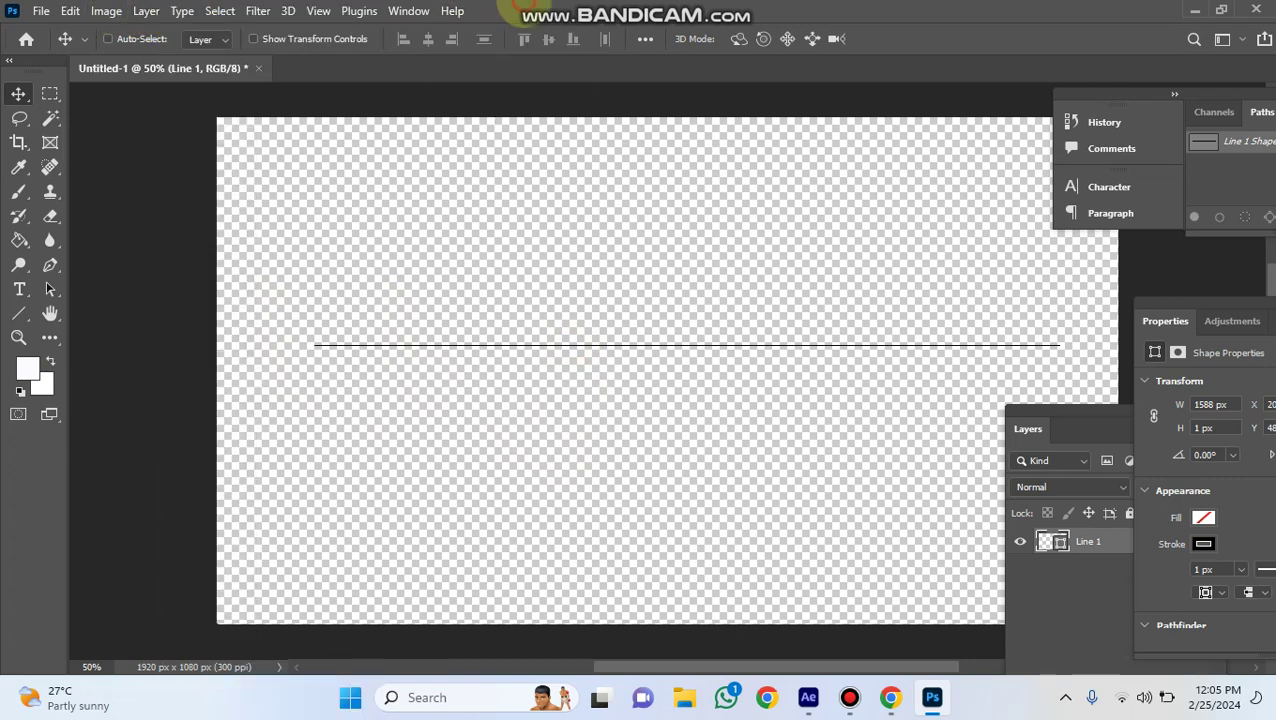
{"action": "left_click", "coordinate": [252, 11]}
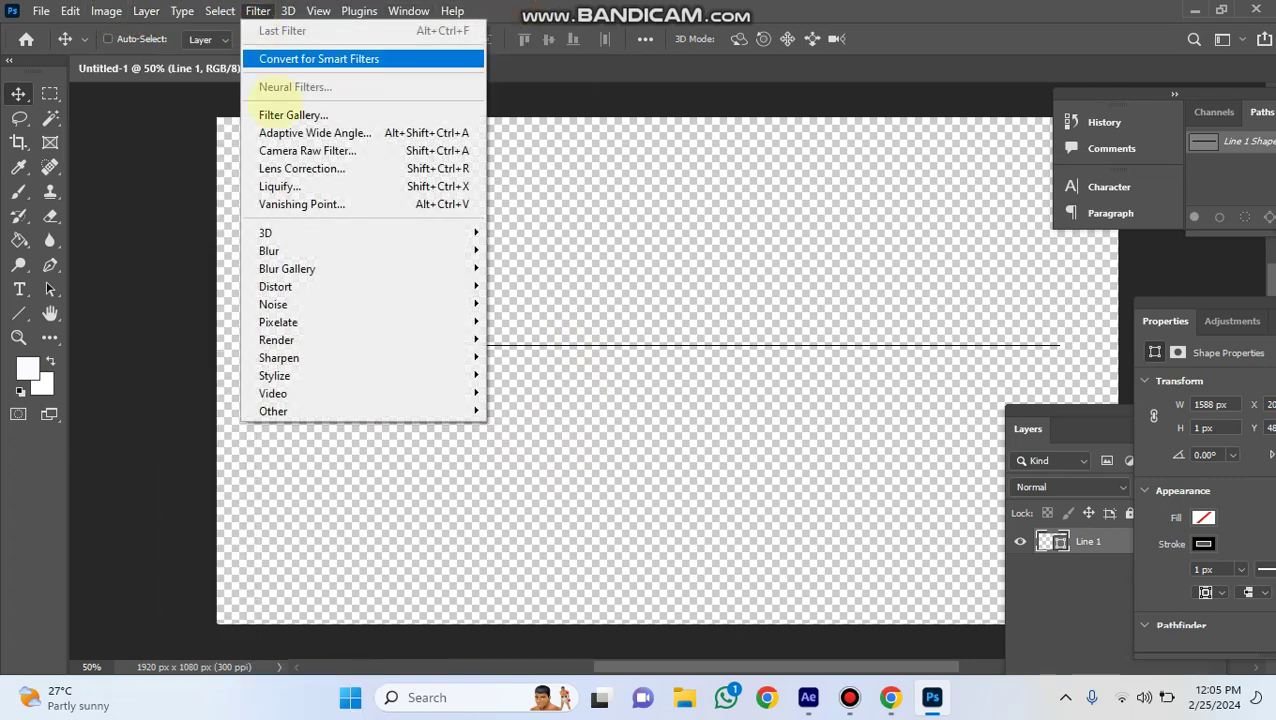
{"action": "mouse_move", "coordinate": [320, 233]}
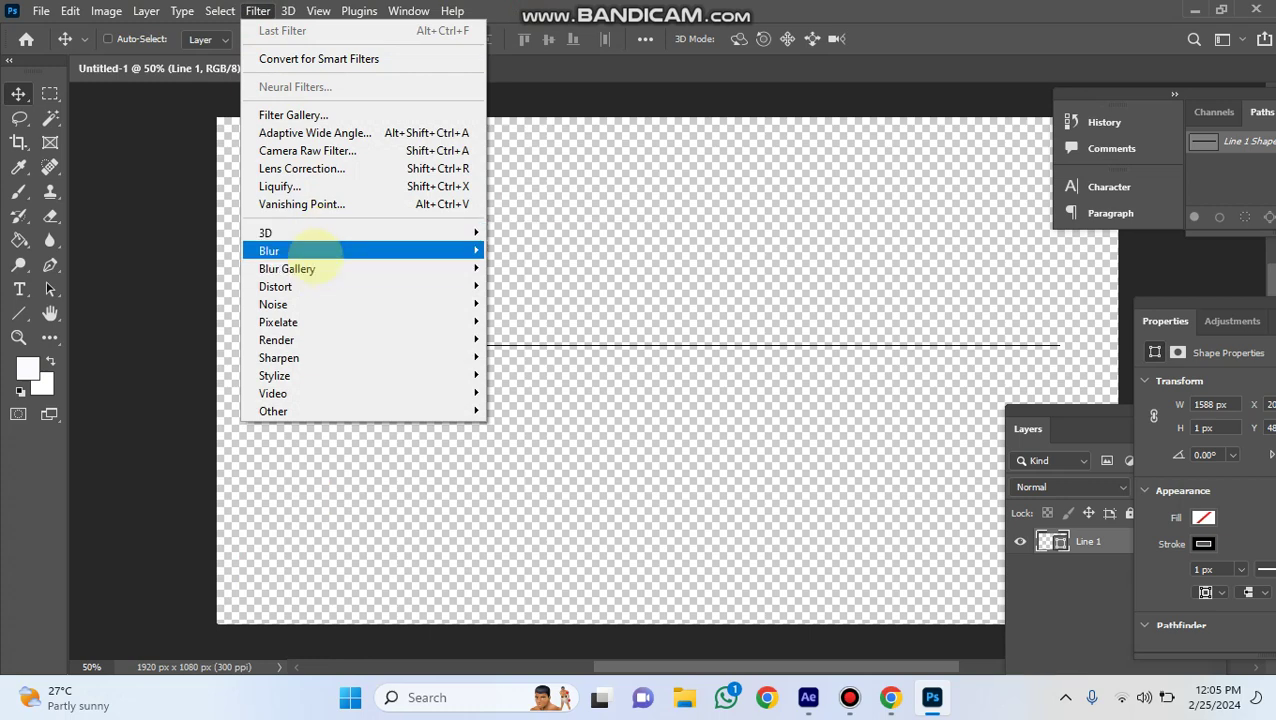
{"action": "mouse_move", "coordinate": [313, 256]}
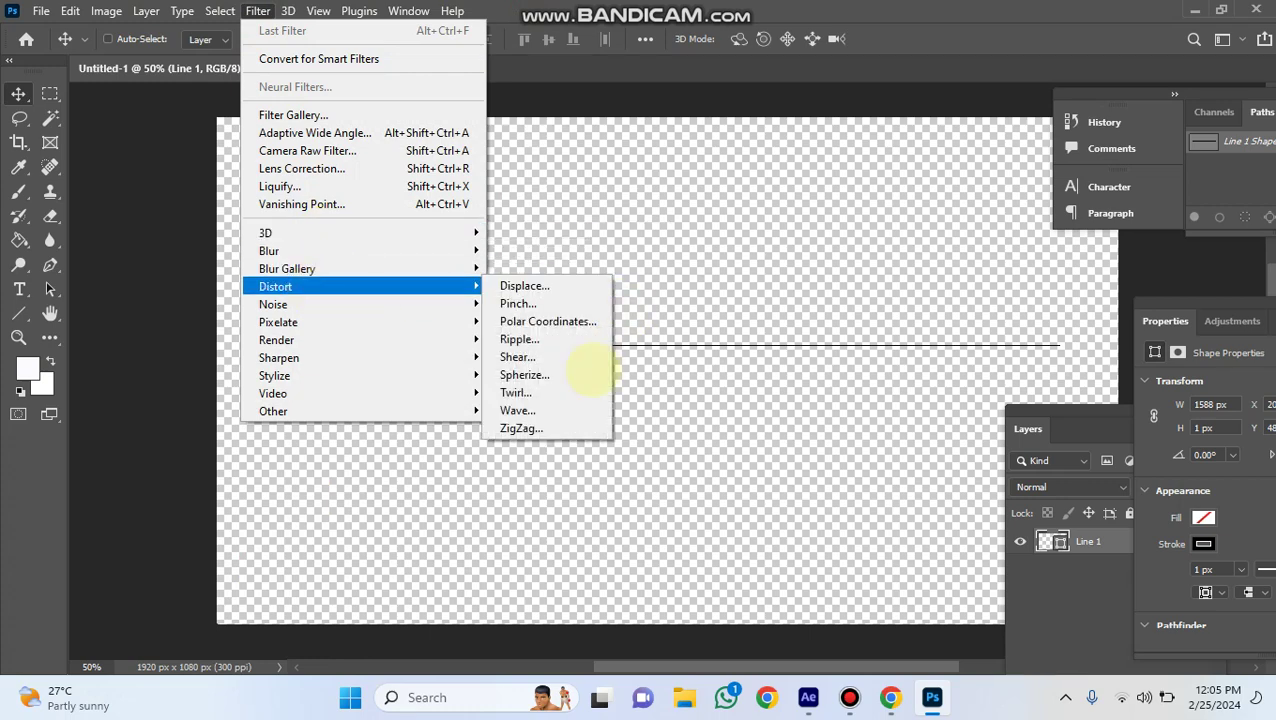
{"action": "left_click", "coordinate": [549, 428]}
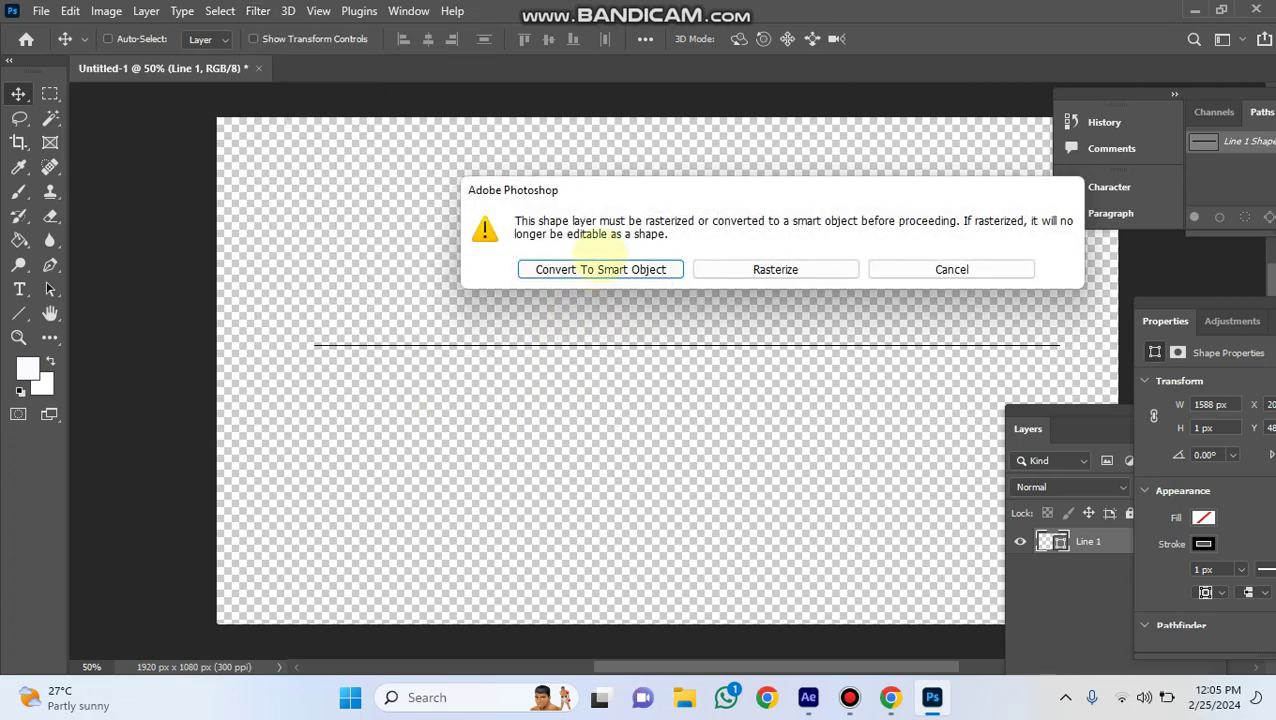
{"action": "left_click", "coordinate": [600, 270]}
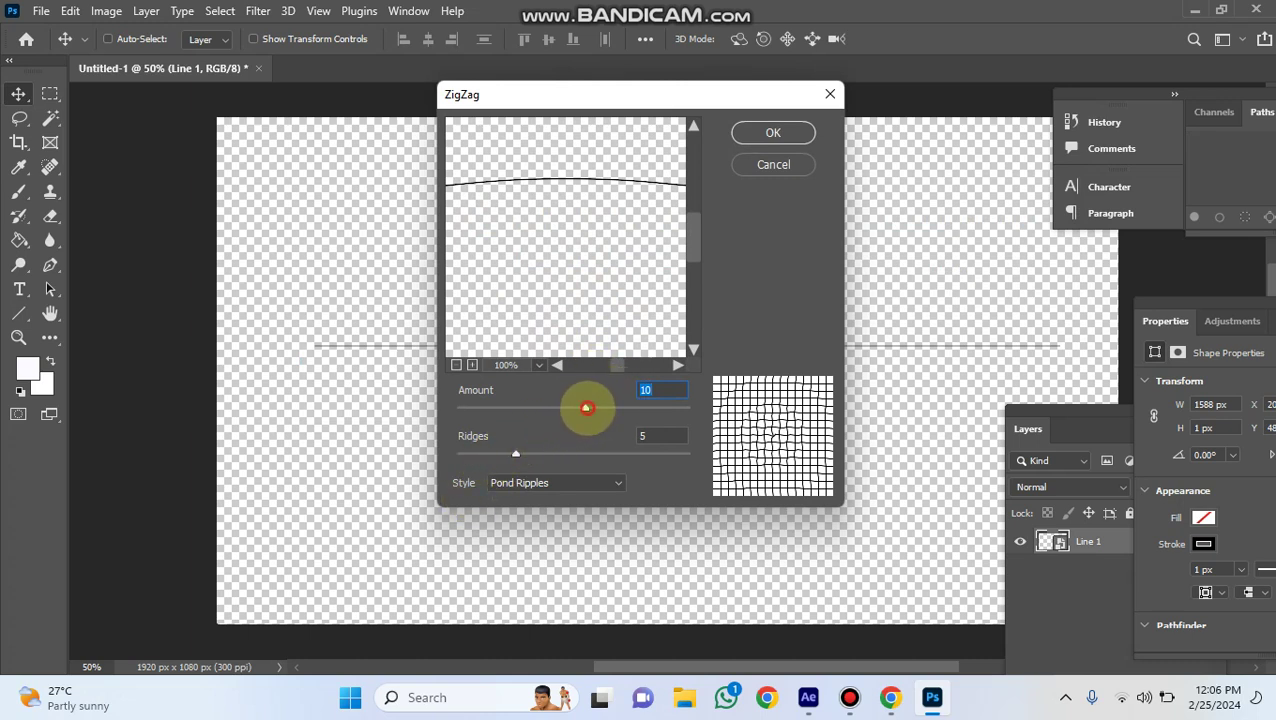
{"action": "mouse_move", "coordinate": [586, 407]}
{"action": "left_mouse_down"}
{"action": "mouse_move", "coordinate": [516, 407]}
{"action": "mouse_move", "coordinate": [536, 407]}
{"action": "left_mouse_up"}
{"action": "mouse_move", "coordinate": [515, 453]}
{"action": "left_mouse_down"}
{"action": "mouse_move", "coordinate": [497, 453]}
{"action": "mouse_move", "coordinate": [543, 453]}
{"action": "mouse_move", "coordinate": [521, 453]}
{"action": "left_mouse_up"}
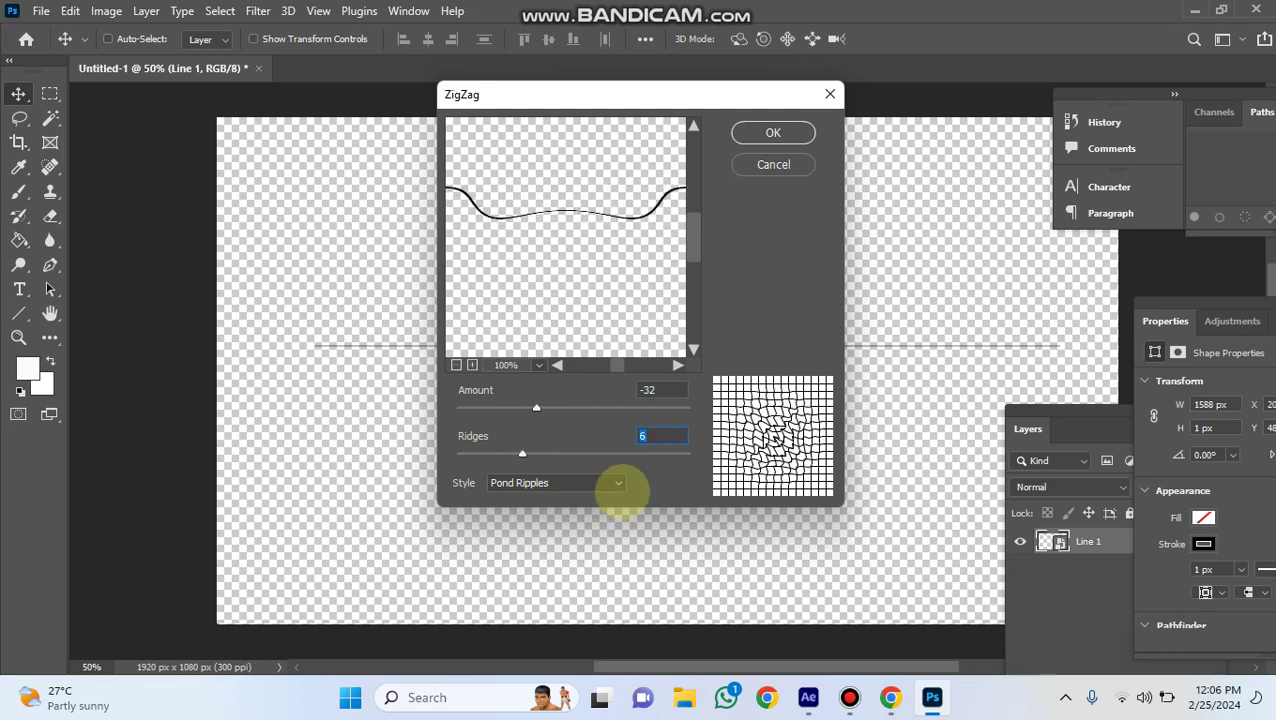
{"action": "left_click", "coordinate": [605, 483]}
{"action": "left_click", "coordinate": [579, 499]}
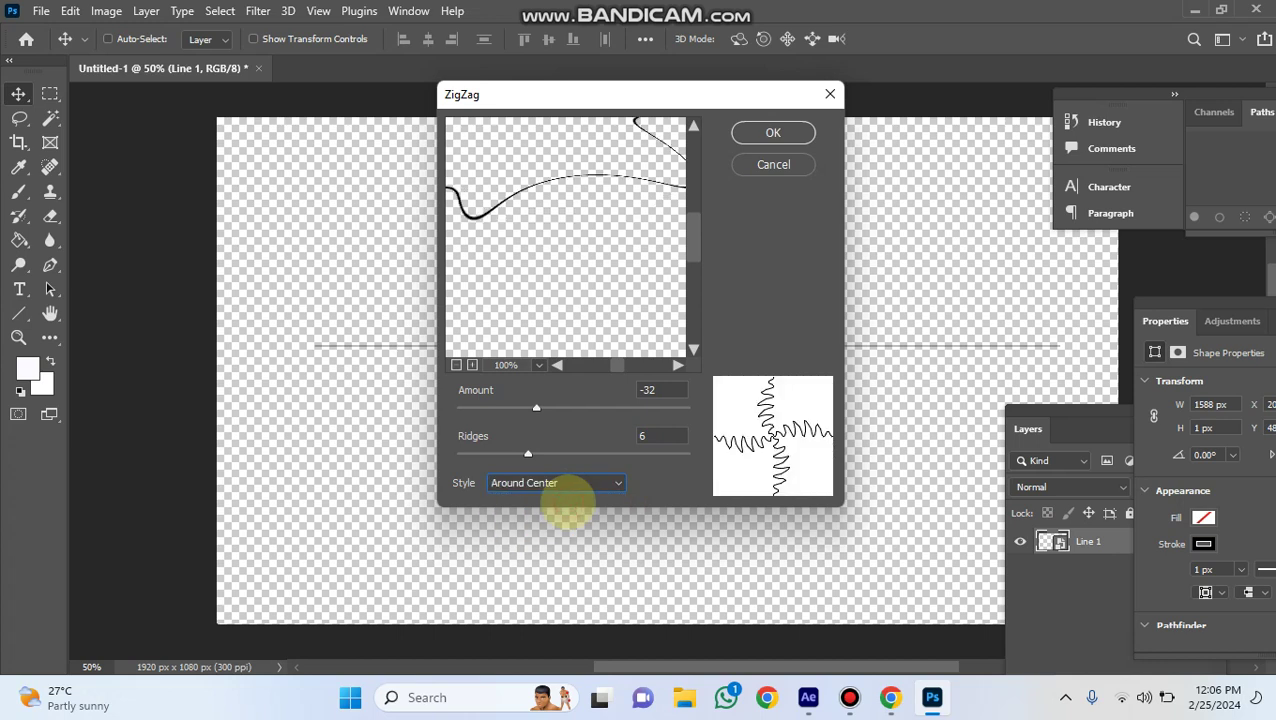
{"action": "left_click_drag", "start_coordinate": [536, 407], "coordinate": [552, 407]}
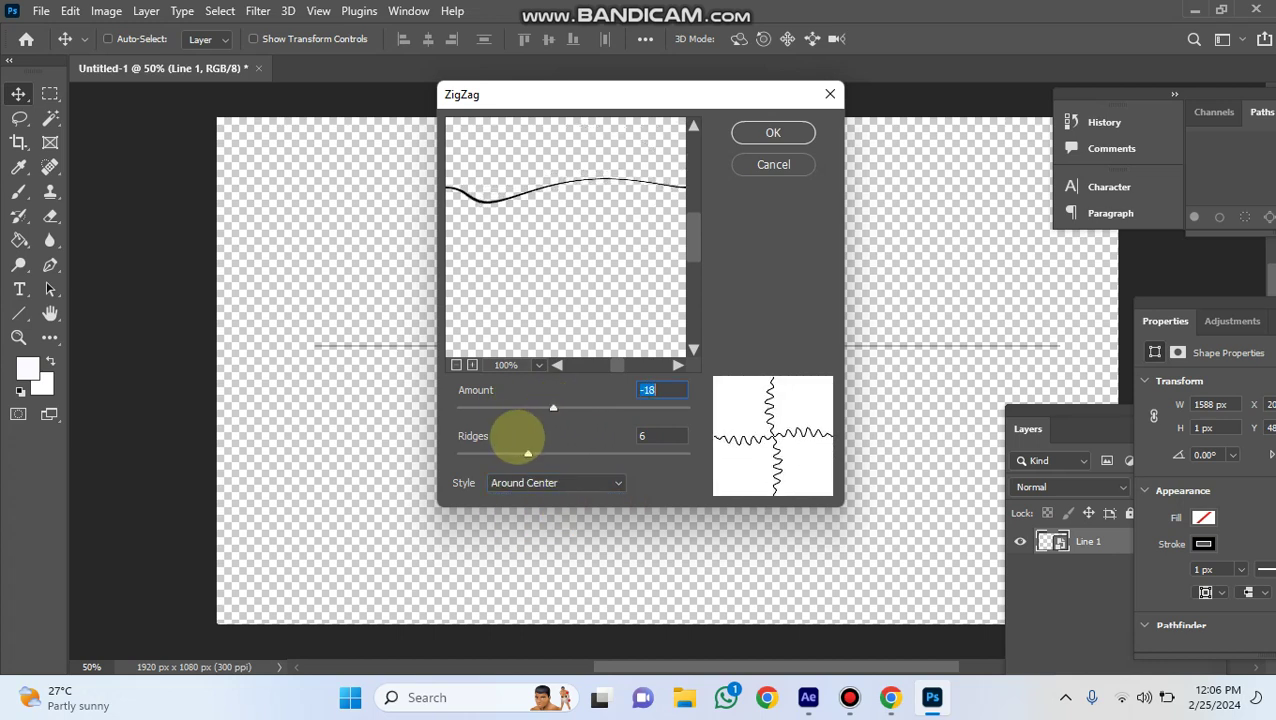
{"action": "left_click_drag", "start_coordinate": [528, 453], "coordinate": [540, 453]}
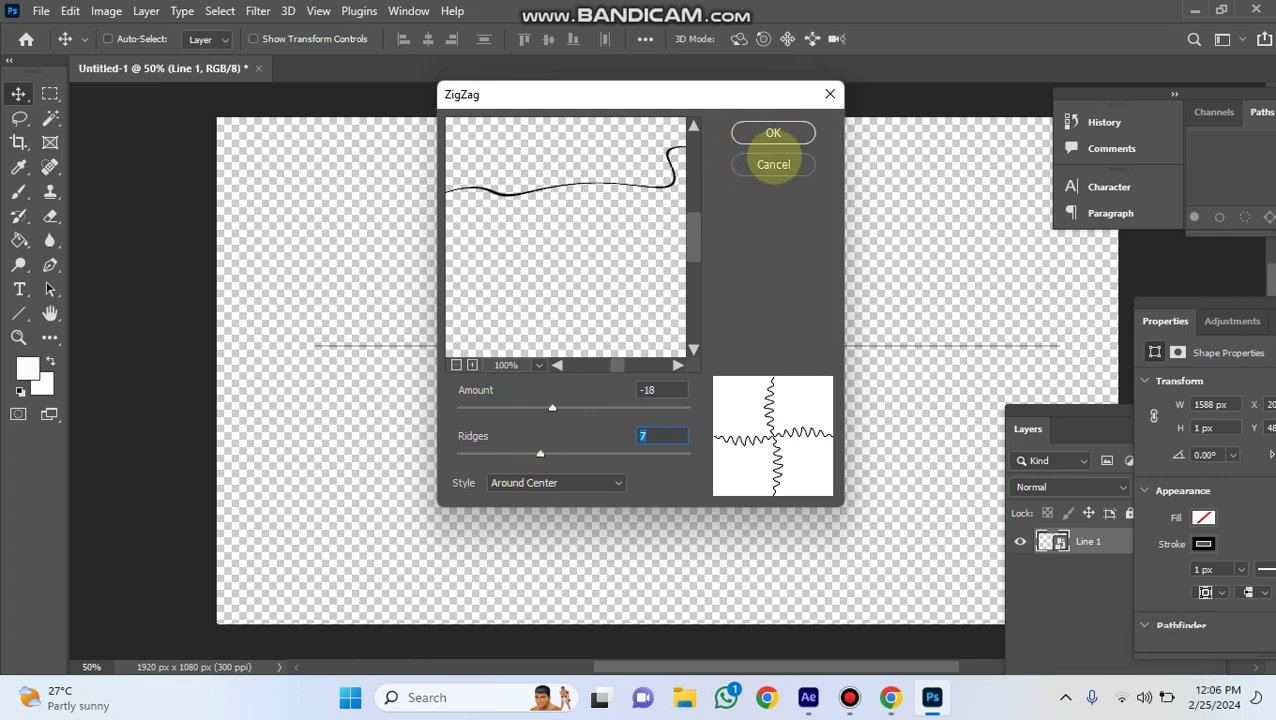
{"action": "left_click", "coordinate": [773, 160]}
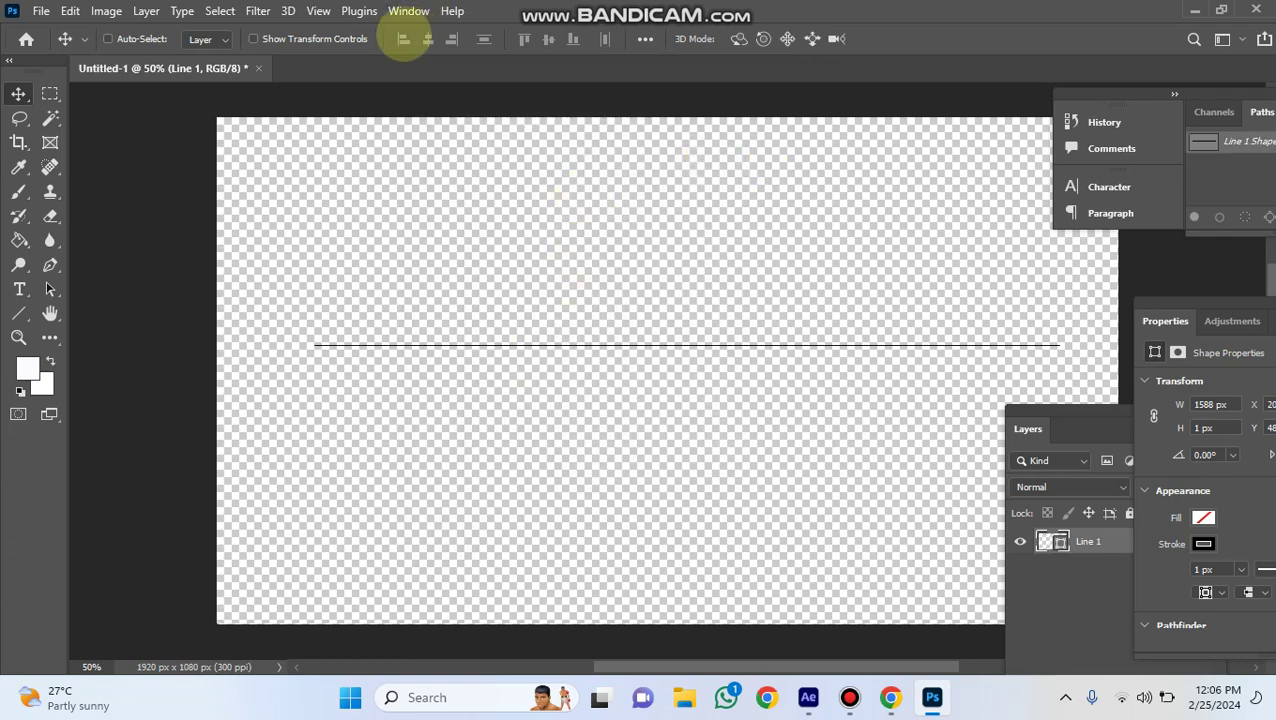
Step: Choose Filter > Distort > Twirl and convert Line 1 to a smart object
{"action": "left_click", "coordinate": [258, 11]}
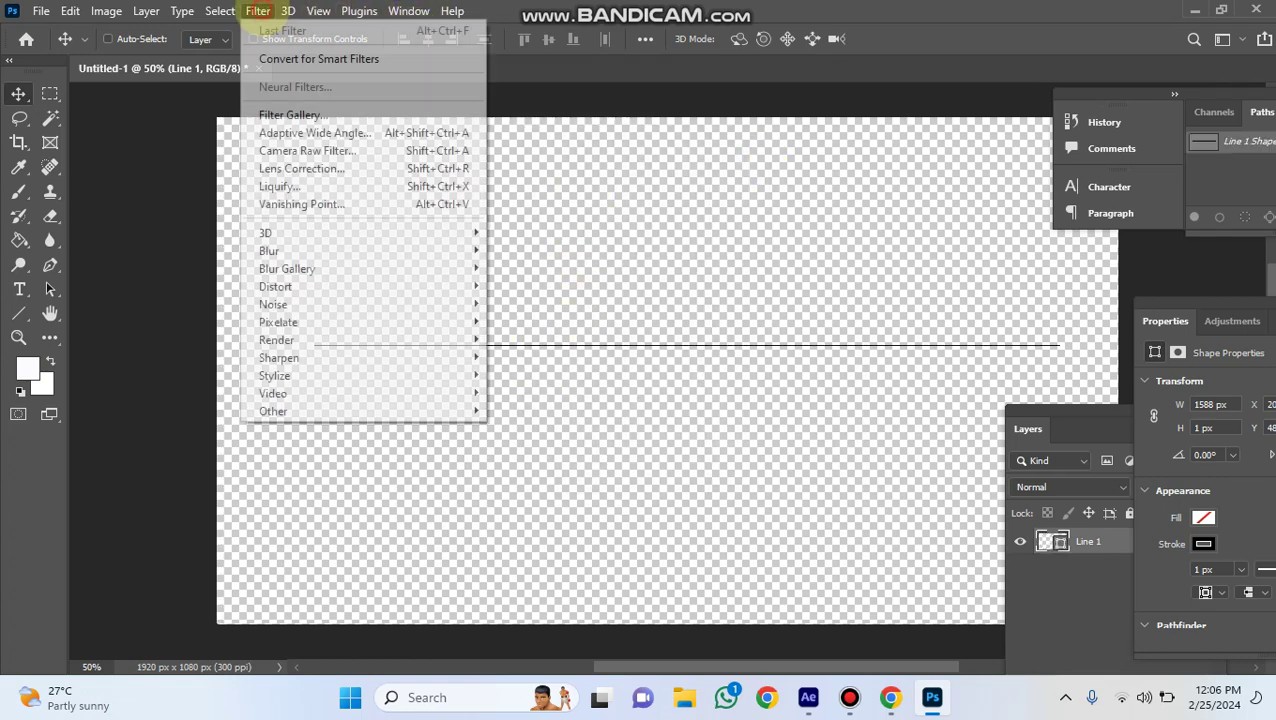
{"action": "mouse_move", "coordinate": [318, 248]}
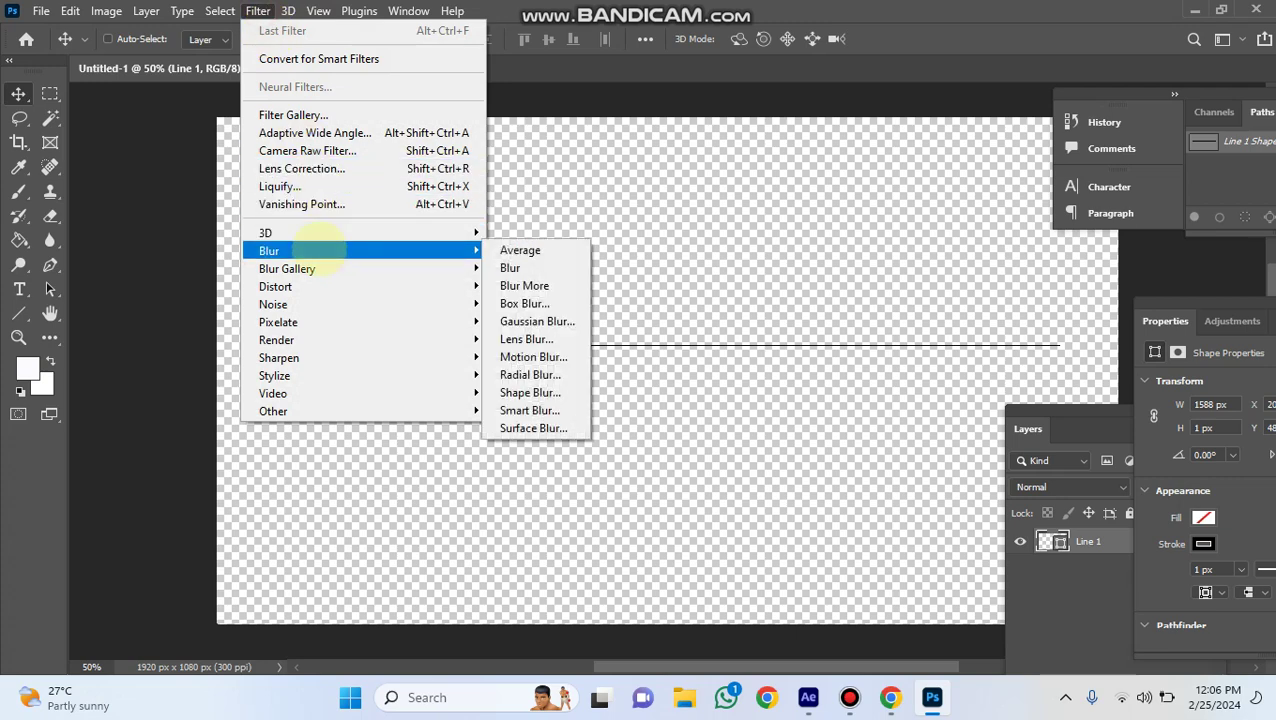
{"action": "mouse_move", "coordinate": [322, 287]}
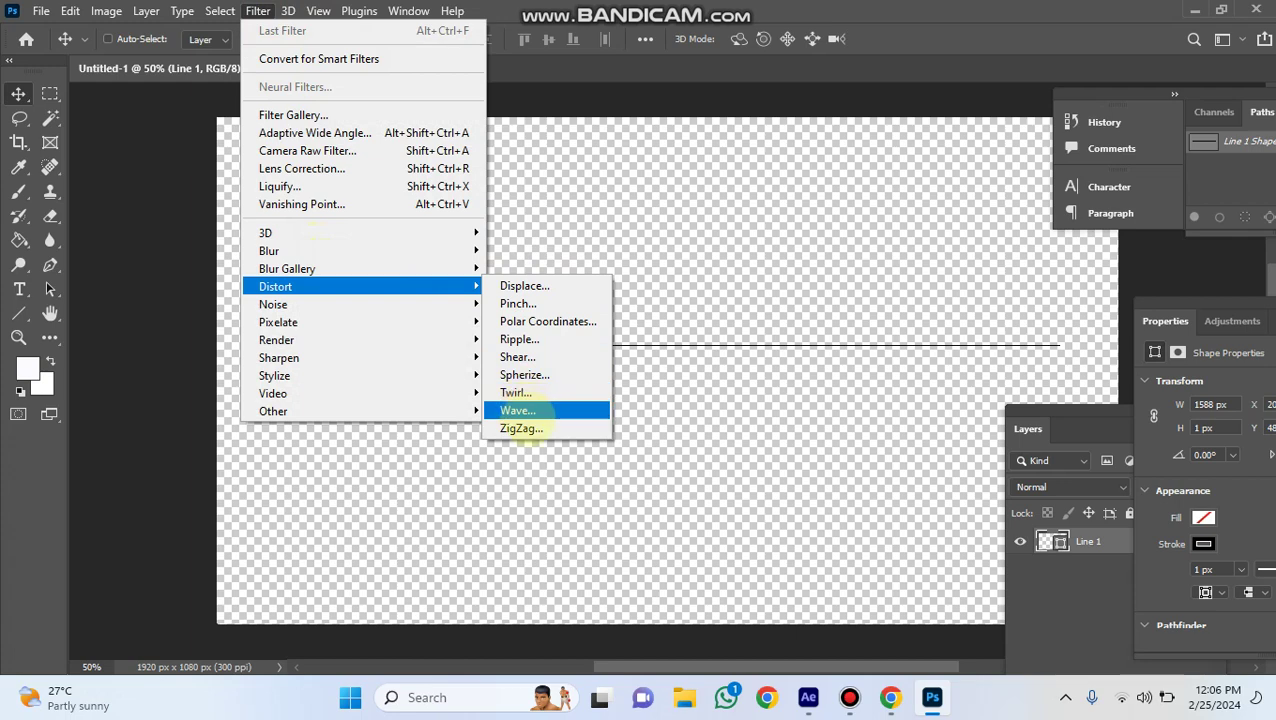
{"action": "mouse_move", "coordinate": [388, 306]}
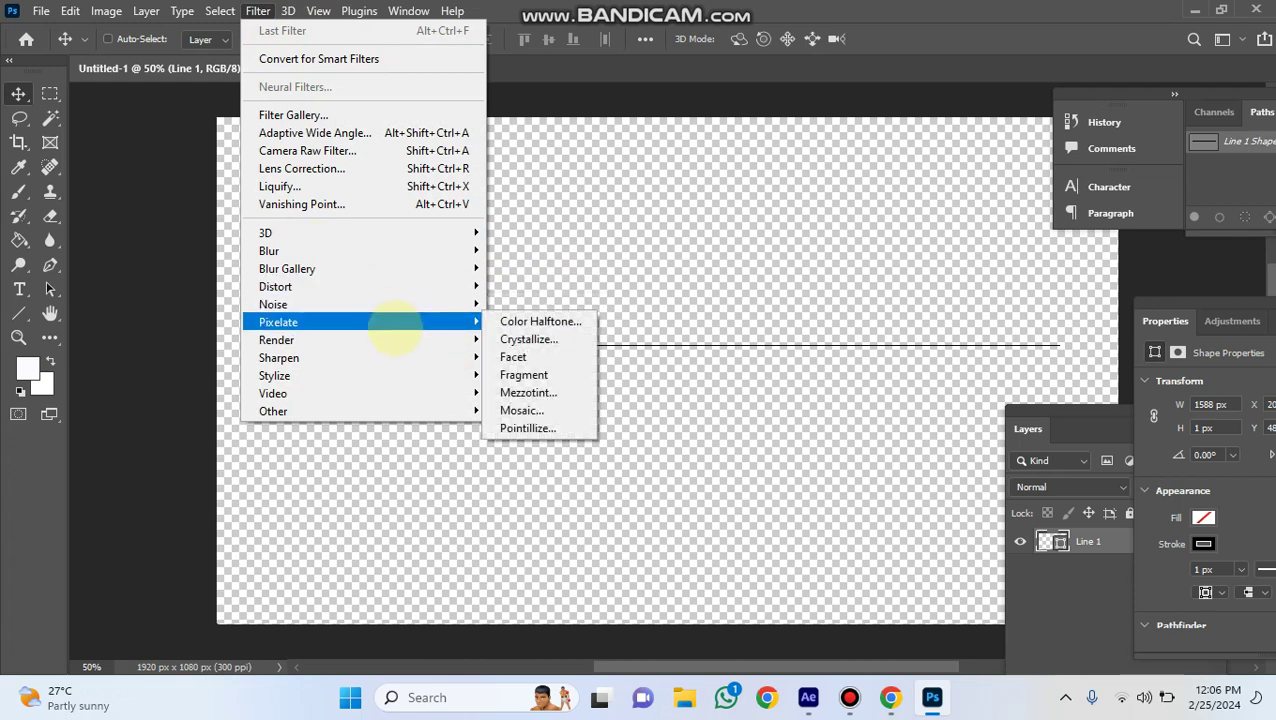
{"action": "mouse_move", "coordinate": [420, 287]}
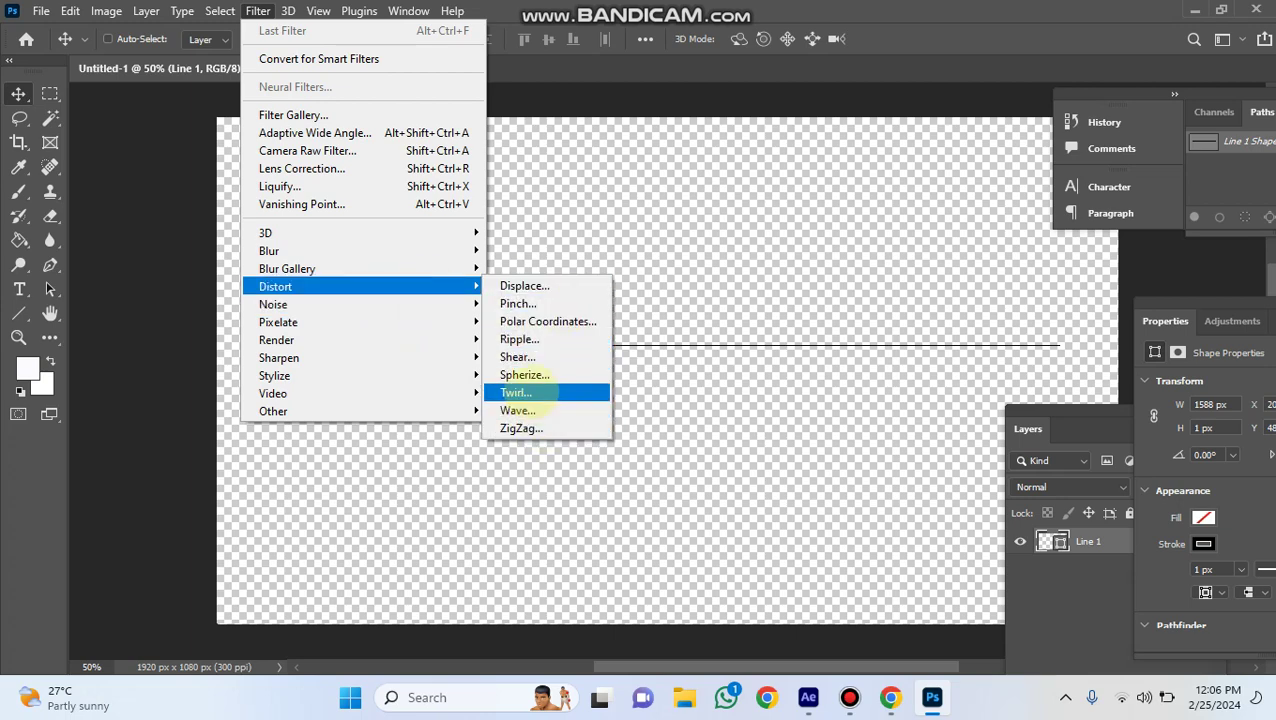
{"action": "left_click", "coordinate": [525, 392]}
{"action": "left_click", "coordinate": [600, 270]}
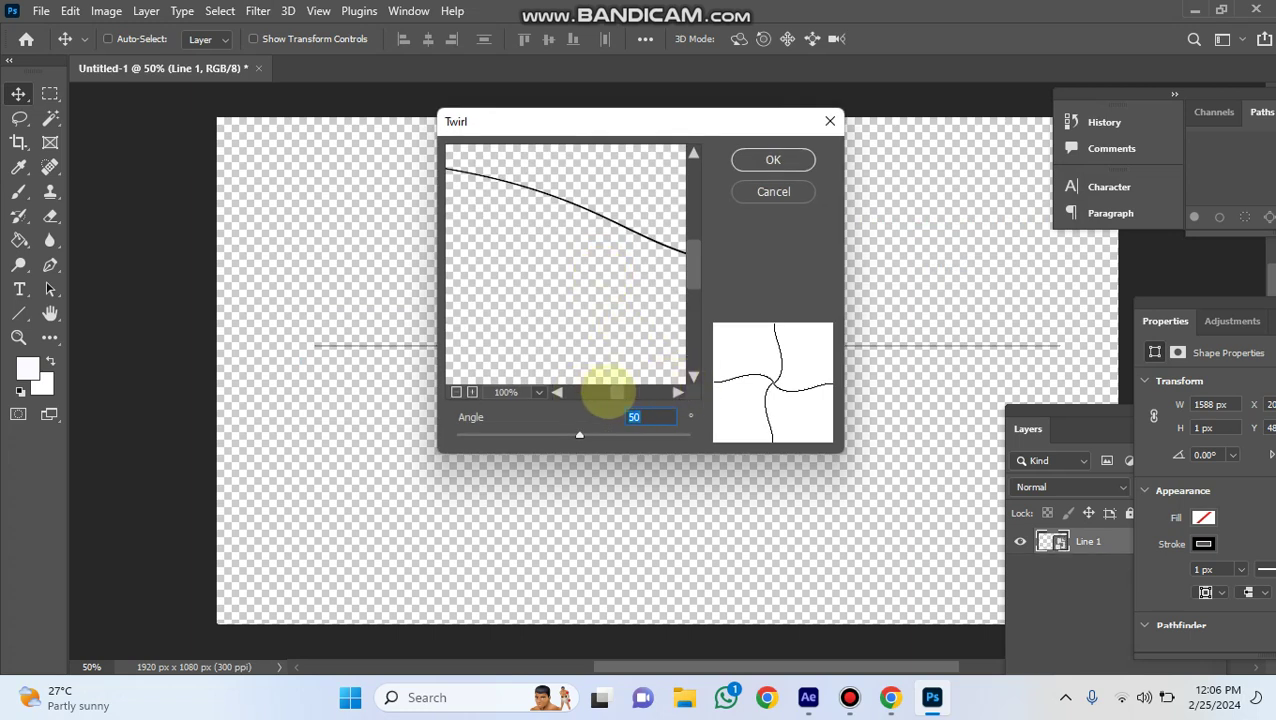
Step: Cancel the 50° Twirl, keeping the line straight, and reopen the Filter menu
{"action": "mouse_move", "coordinate": [615, 392]}
{"action": "left_mouse_down"}
{"action": "mouse_move", "coordinate": [578, 392]}
{"action": "mouse_move", "coordinate": [612, 392]}
{"action": "left_mouse_up"}
{"action": "left_click", "coordinate": [773, 191]}
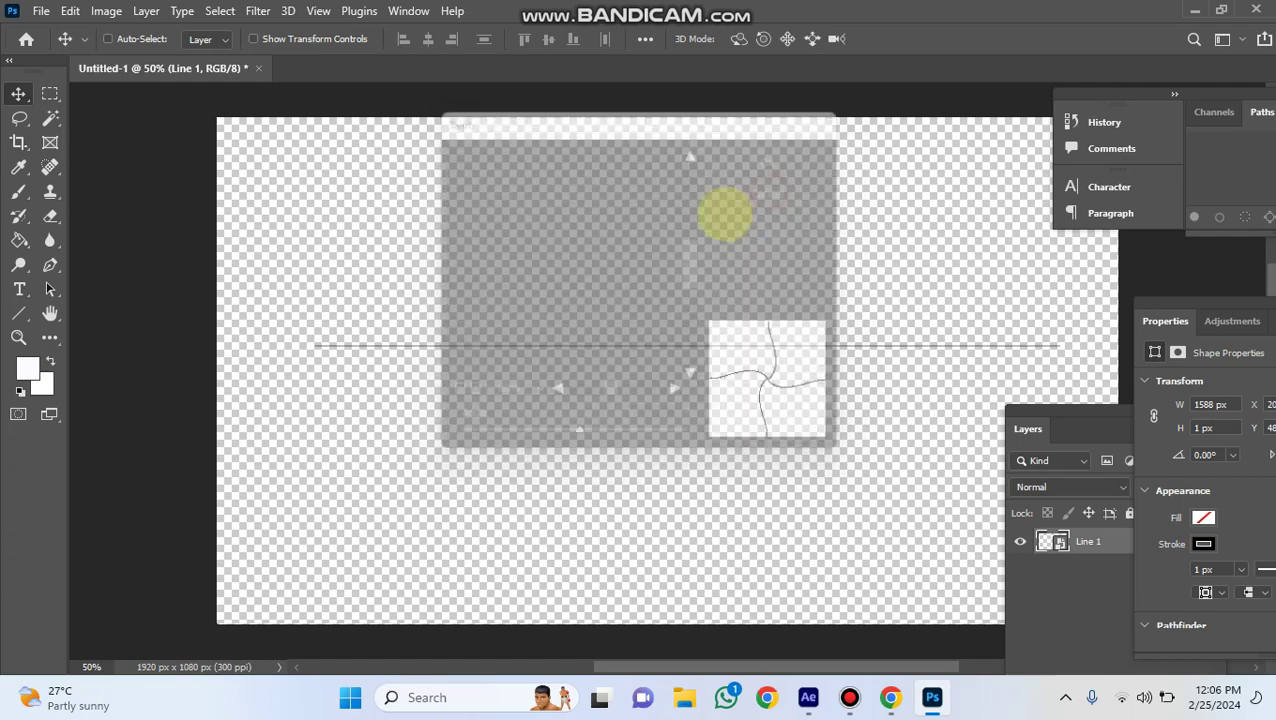
{"action": "left_click", "coordinate": [258, 11]}
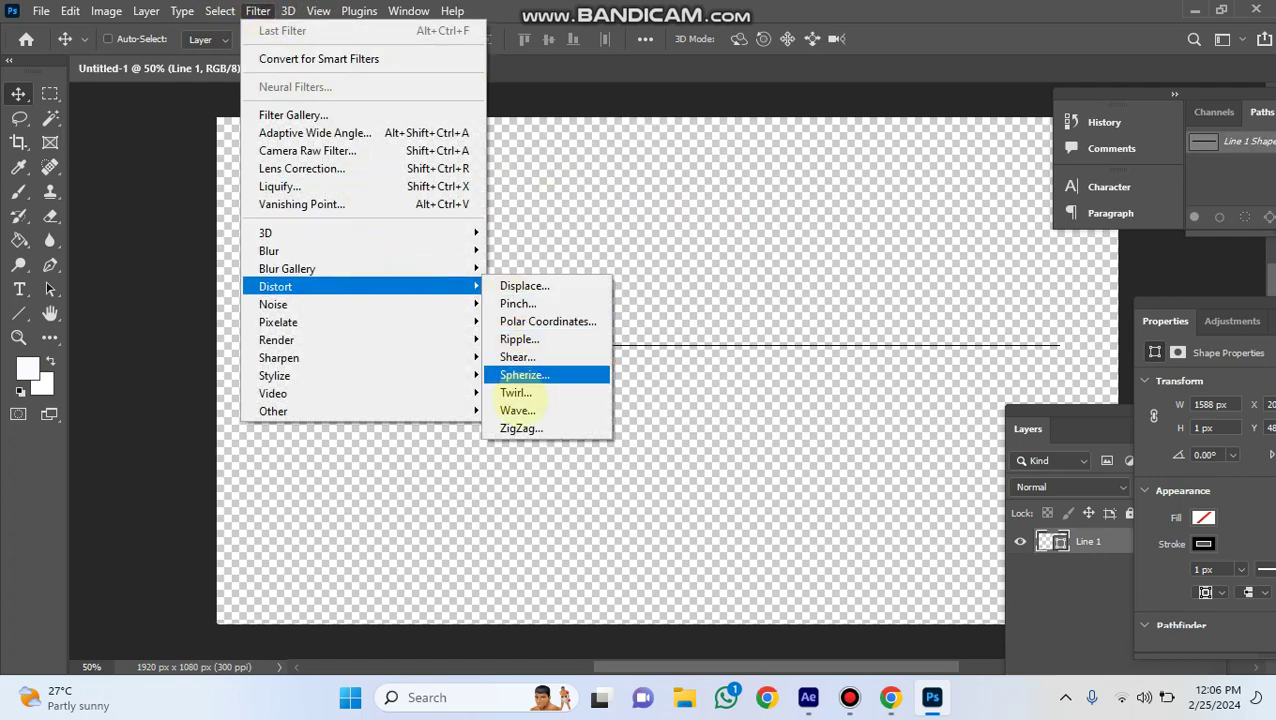
Step: Rasterize the line and apply ZigZag with amount -36 and 9 ridges
{"action": "left_click", "coordinate": [521, 429]}
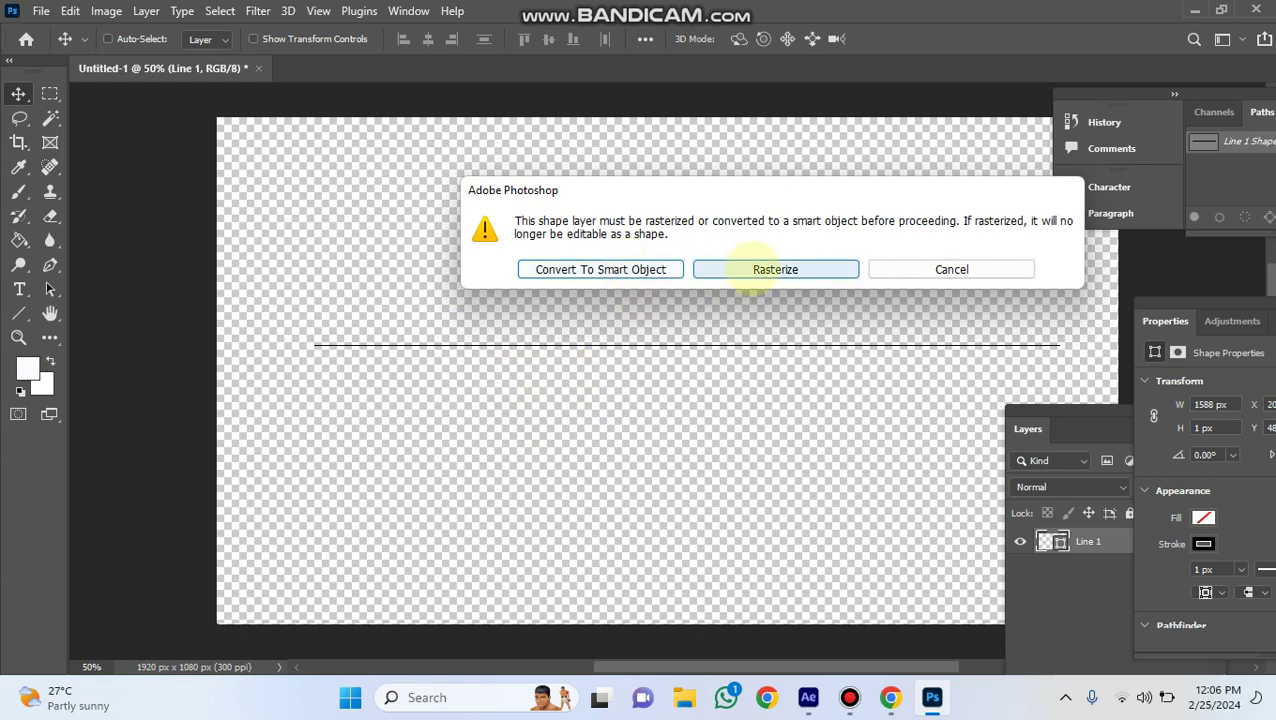
{"action": "left_click", "coordinate": [752, 272]}
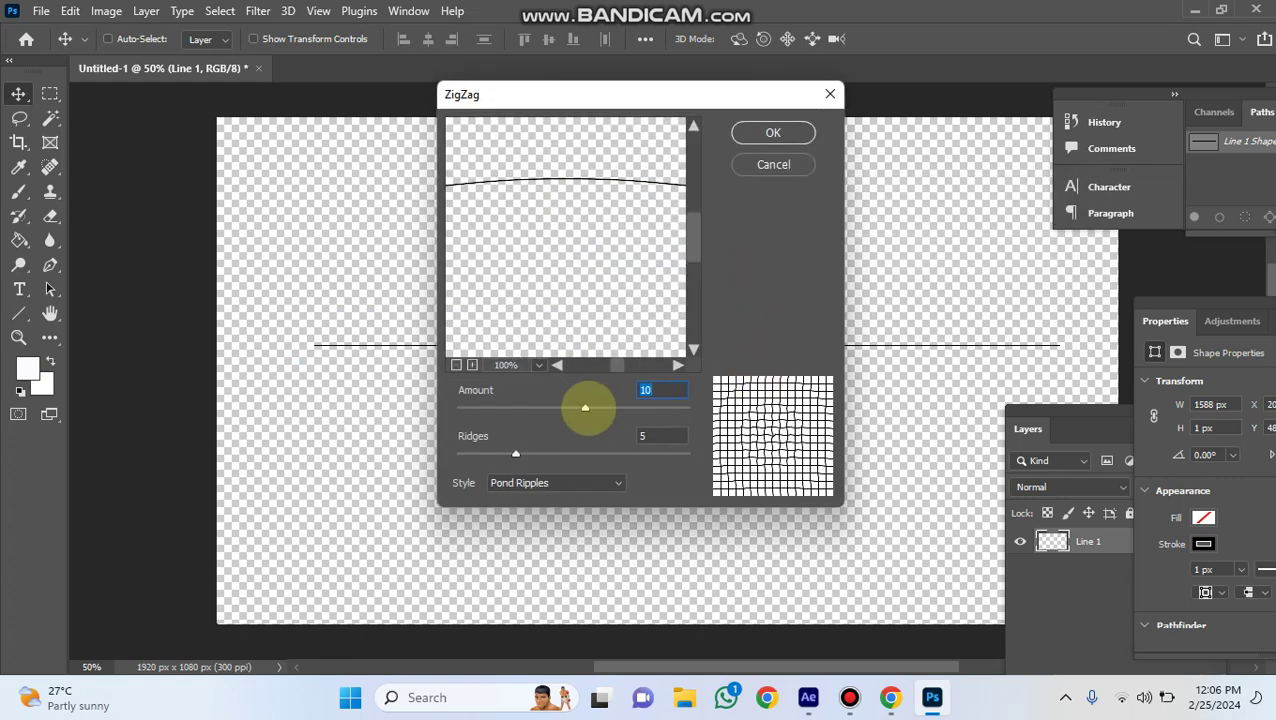
{"action": "left_click_drag", "start_coordinate": [587, 409], "coordinate": [532, 409]}
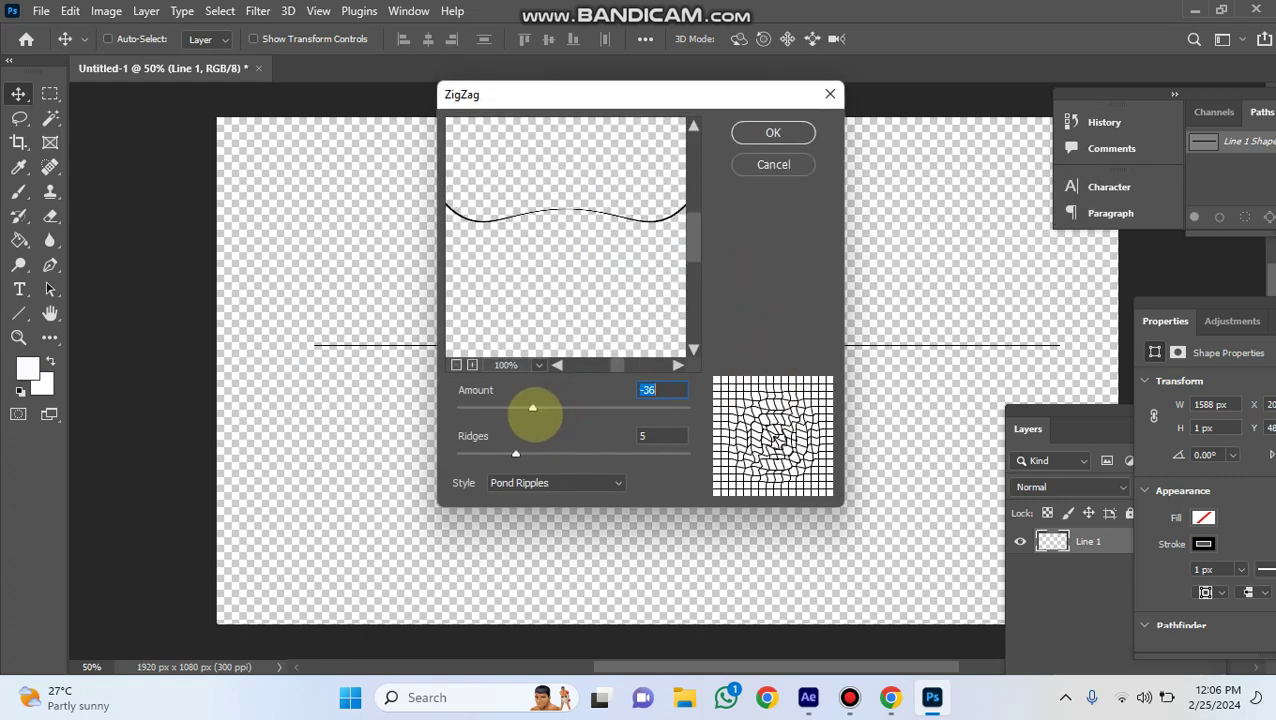
{"action": "mouse_move", "coordinate": [515, 453]}
{"action": "left_mouse_down"}
{"action": "mouse_move", "coordinate": [568, 455]}
{"action": "mouse_move", "coordinate": [557, 455]}
{"action": "left_mouse_up"}
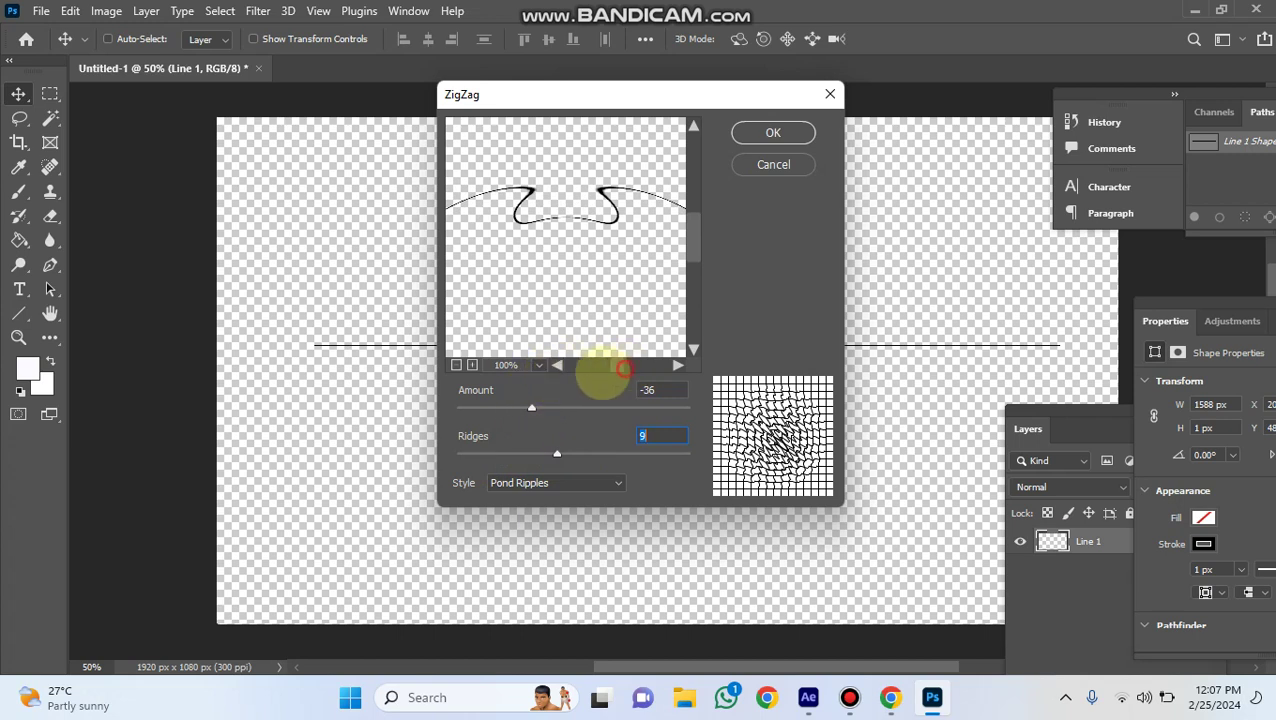
{"action": "left_click", "coordinate": [588, 369]}
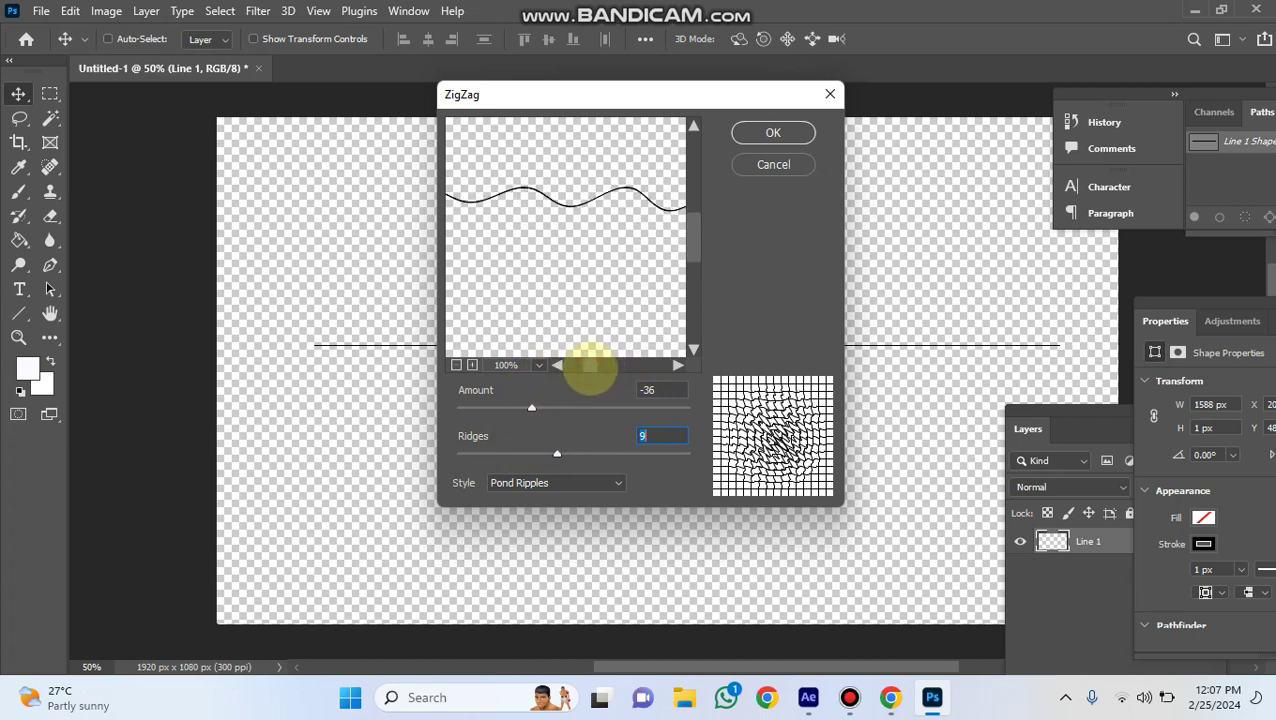
{"action": "left_click_drag", "start_coordinate": [590, 369], "coordinate": [584, 369]}
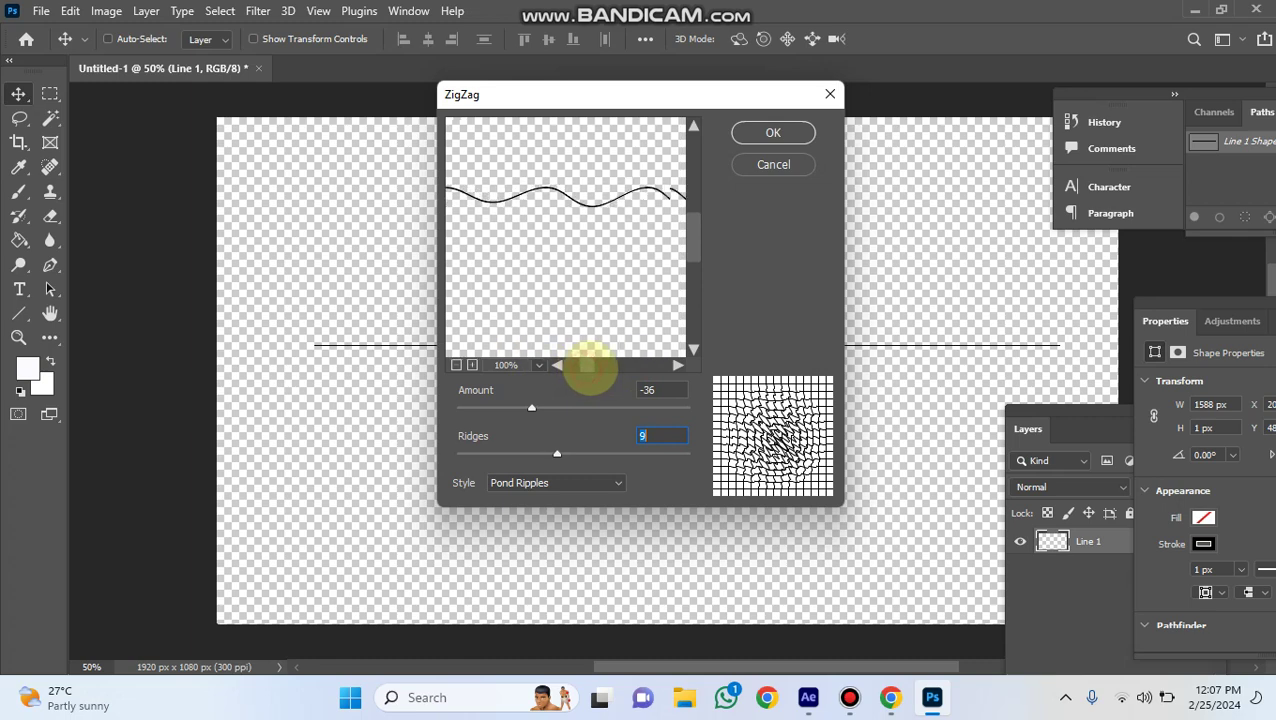
{"action": "left_click", "coordinate": [773, 132]}
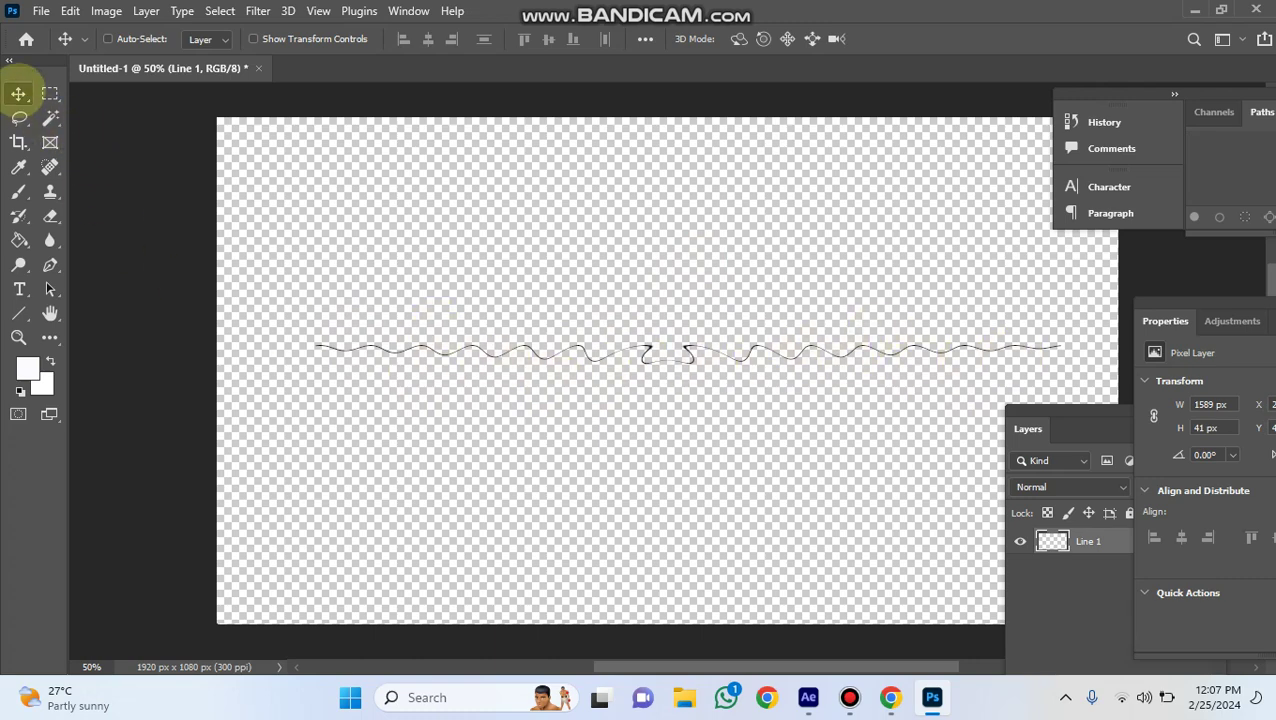
Step: Nudge the wavy line slightly up on the canvas and return to After Effects
{"action": "mouse_move", "coordinate": [588, 390]}
{"action": "left_mouse_down"}
{"action": "mouse_move", "coordinate": [570, 327]}
{"action": "mouse_move", "coordinate": [569, 338]}
{"action": "left_mouse_up"}
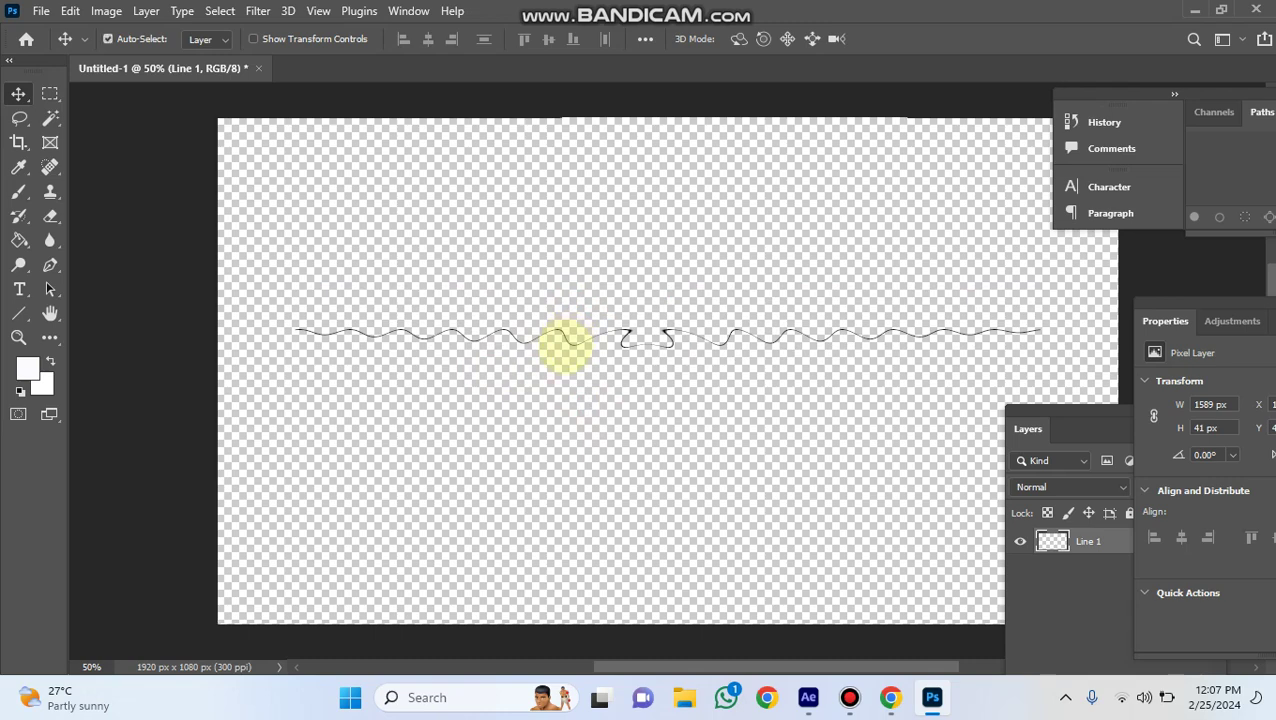
{"action": "key", "text": "ctrl"}
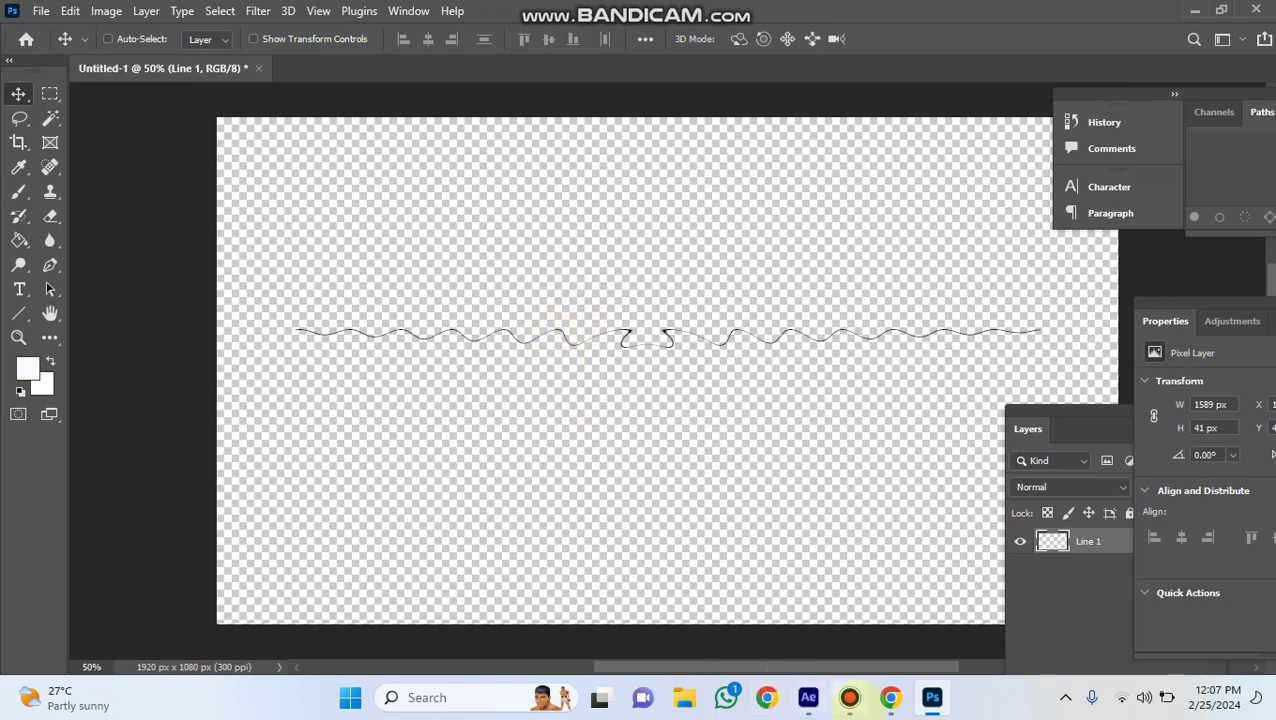
{"action": "left_click", "coordinate": [763, 655]}
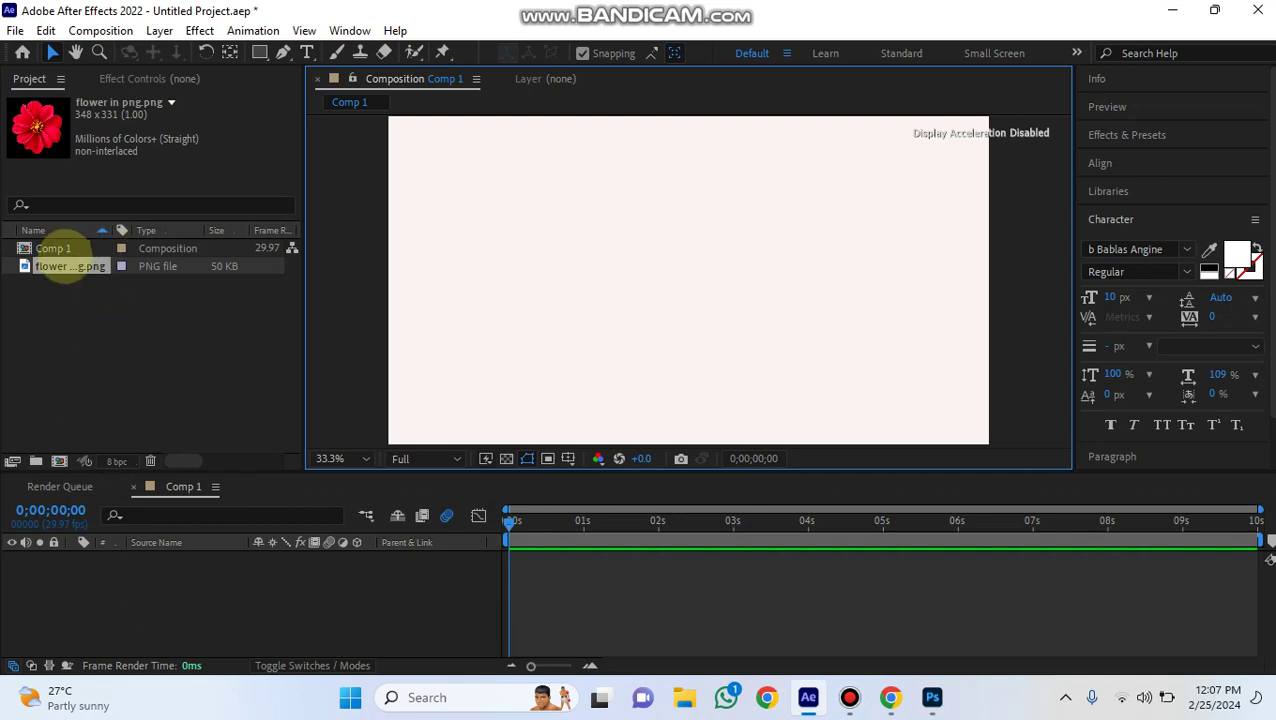
Step: Add flower in png.png to Comp 1, shrink it and place it near the left edge
{"action": "left_click_drag", "start_coordinate": [66, 268], "coordinate": [219, 630]}
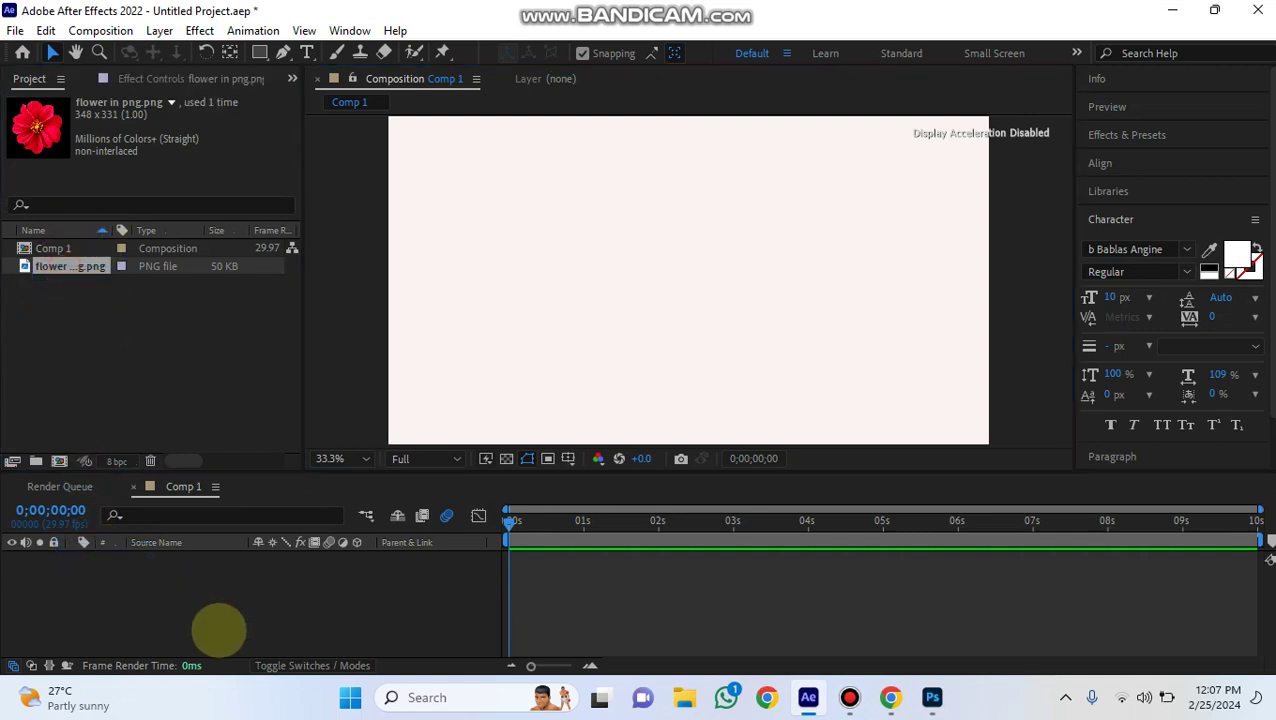
{"action": "left_click_drag", "start_coordinate": [688, 281], "coordinate": [441, 272]}
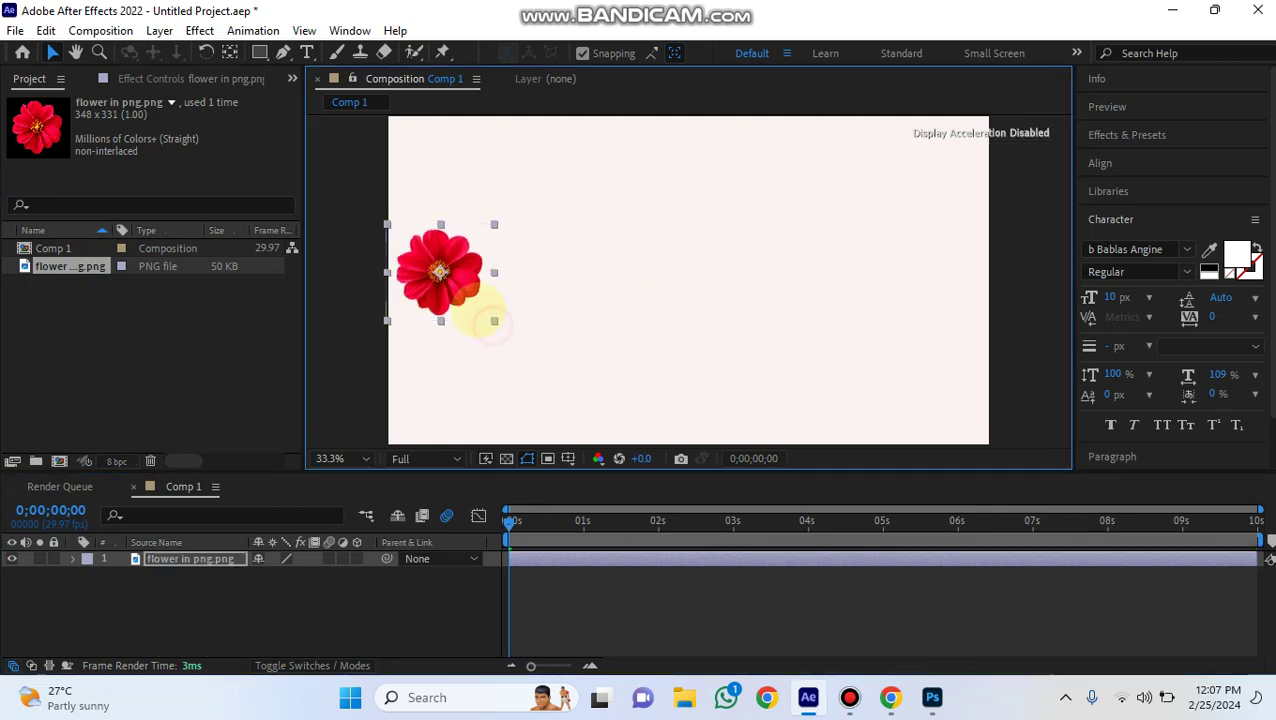
{"action": "left_click_drag", "start_coordinate": [495, 324], "coordinate": [480, 306]}
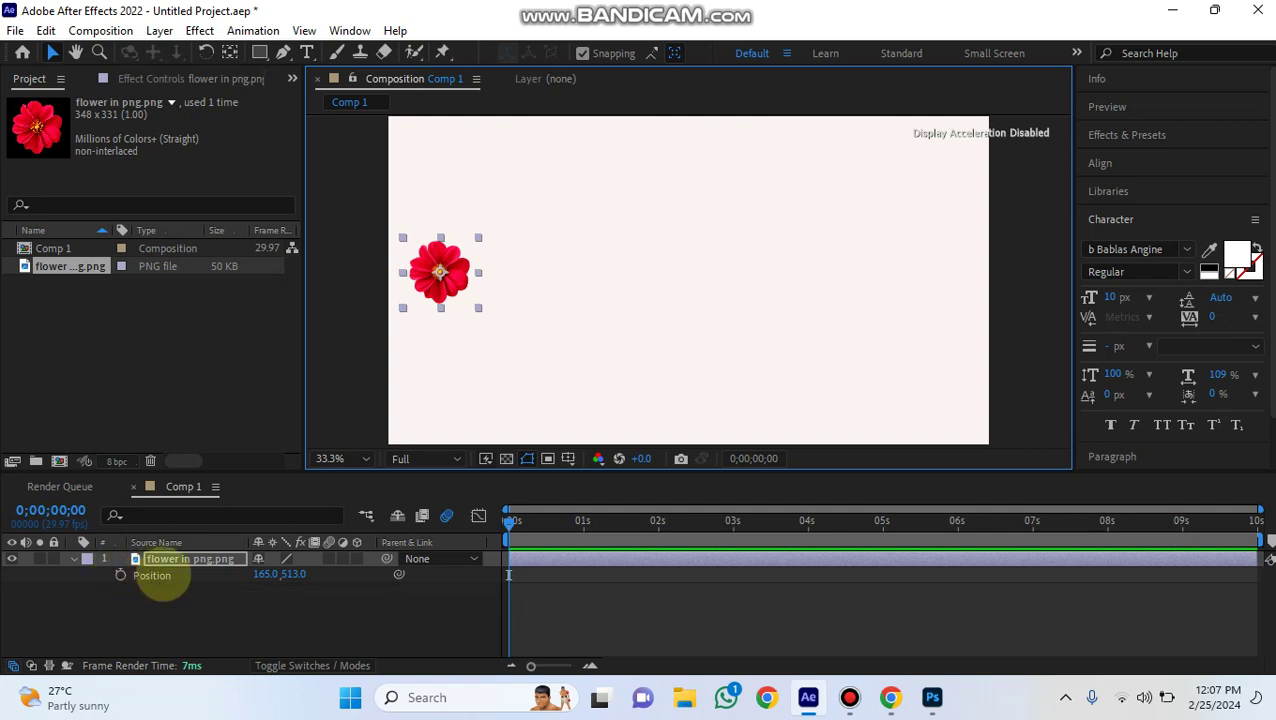
{"action": "left_click", "coordinate": [155, 576]}
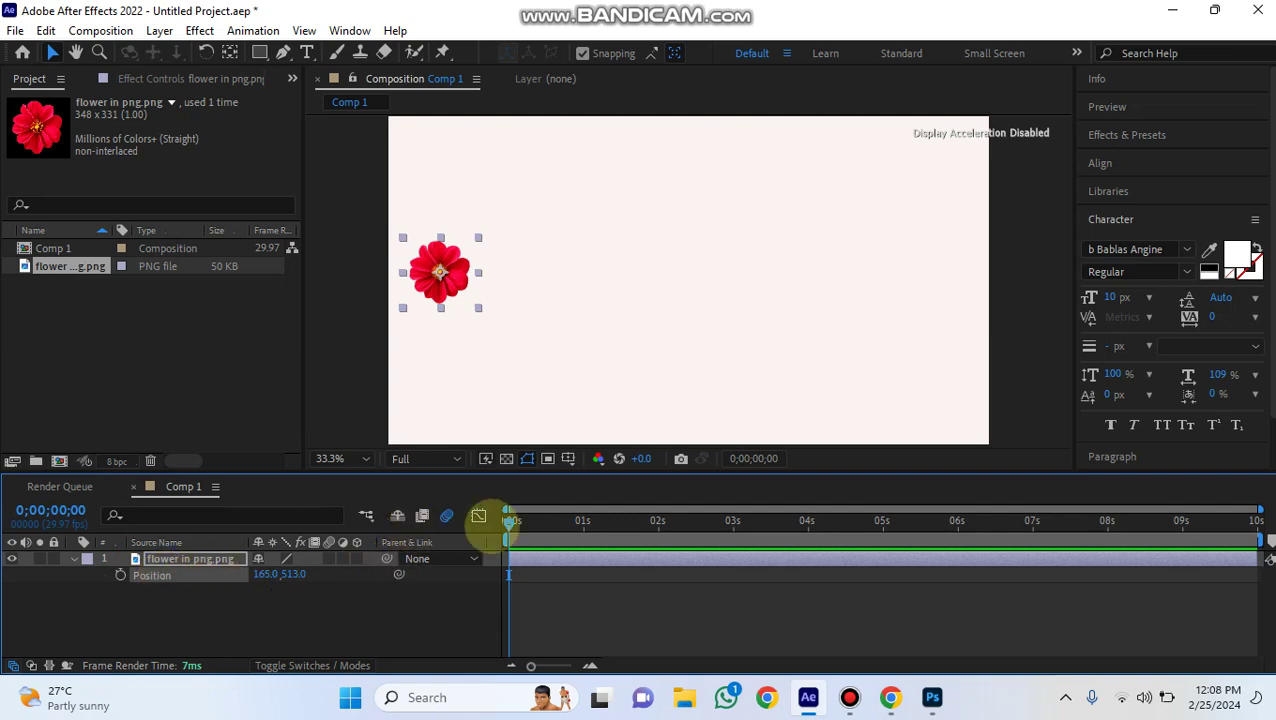
{"action": "mouse_move", "coordinate": [508, 520]}
{"action": "left_mouse_down"}
{"action": "mouse_move", "coordinate": [519, 520]}
{"action": "mouse_move", "coordinate": [502, 521]}
{"action": "left_mouse_up"}
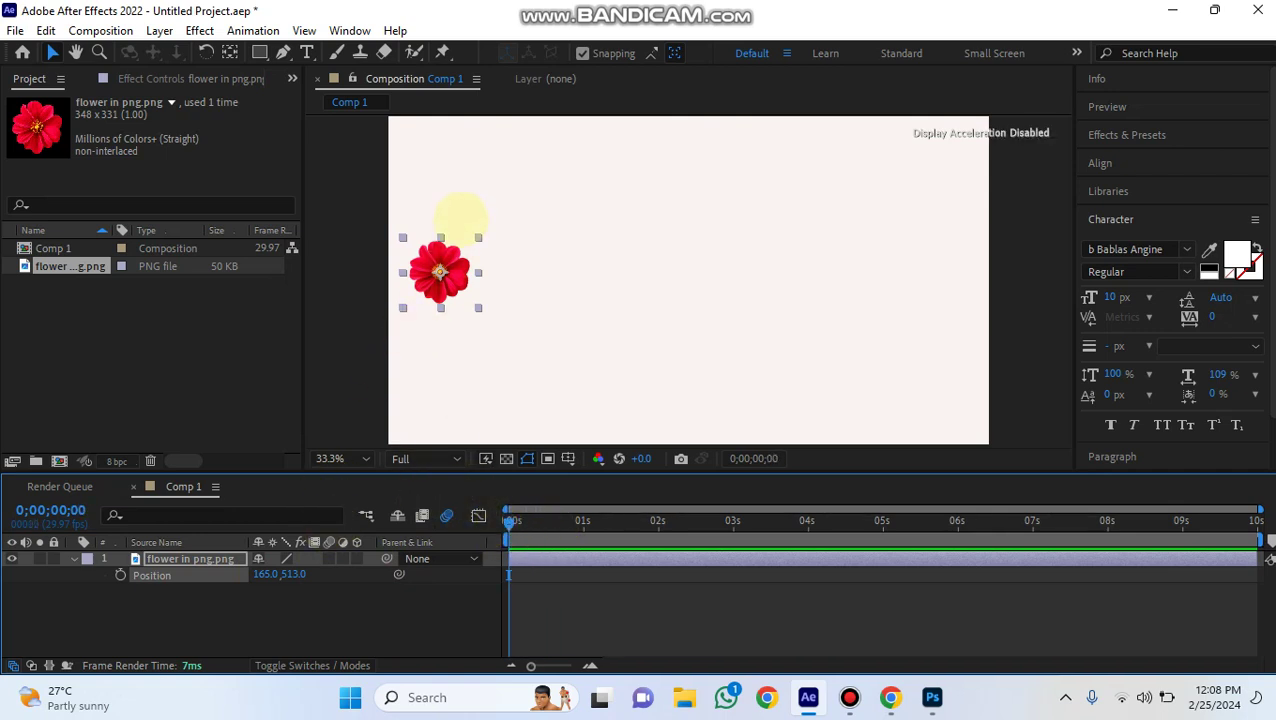
{"action": "left_click_drag", "start_coordinate": [440, 272], "coordinate": [564, 284]}
{"action": "left_click_drag", "start_coordinate": [500, 276], "coordinate": [446, 276]}
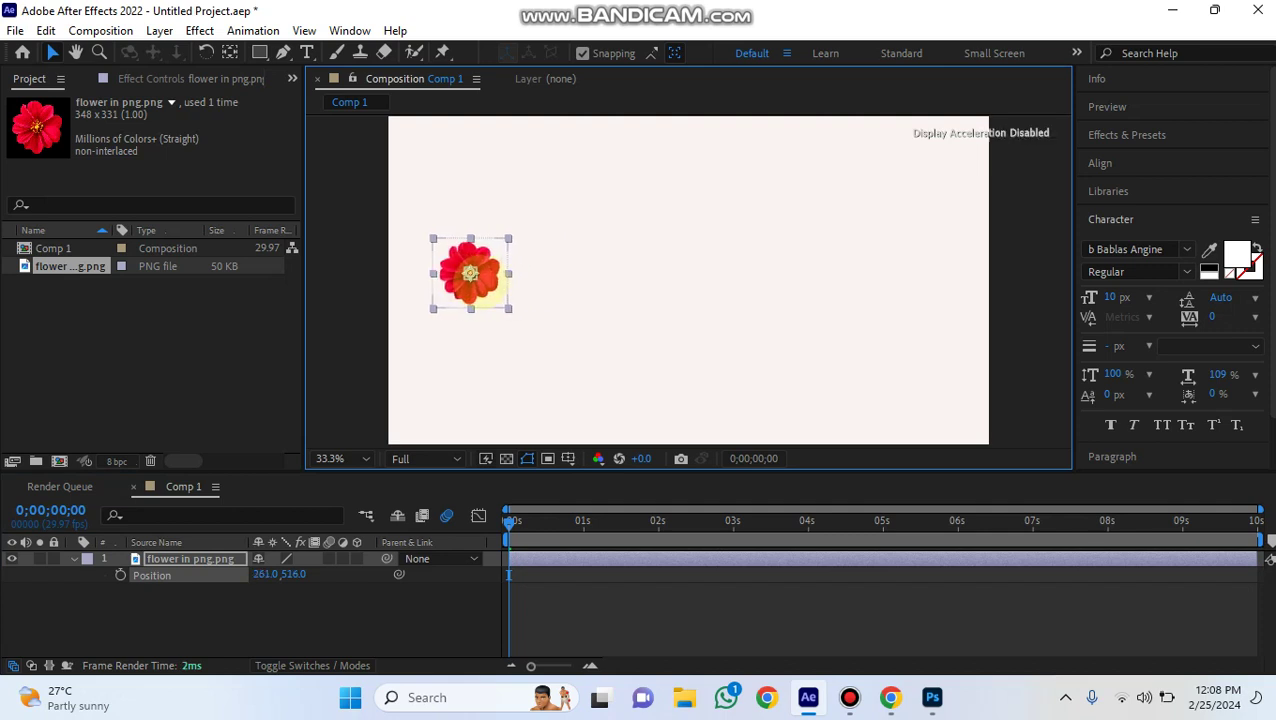
Step: Set a Position keyframe on the flower layer, then undo the keyframe and the last move
{"action": "left_click", "coordinate": [190, 561]}
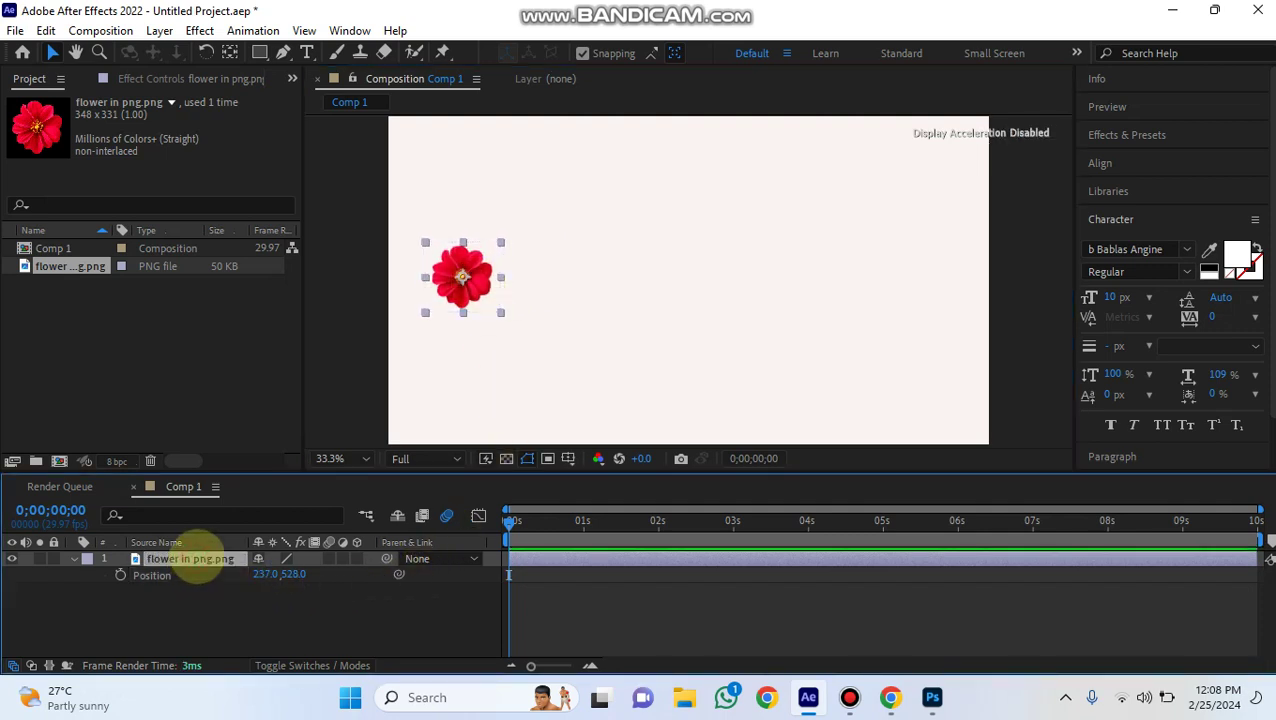
{"action": "left_click", "coordinate": [160, 575]}
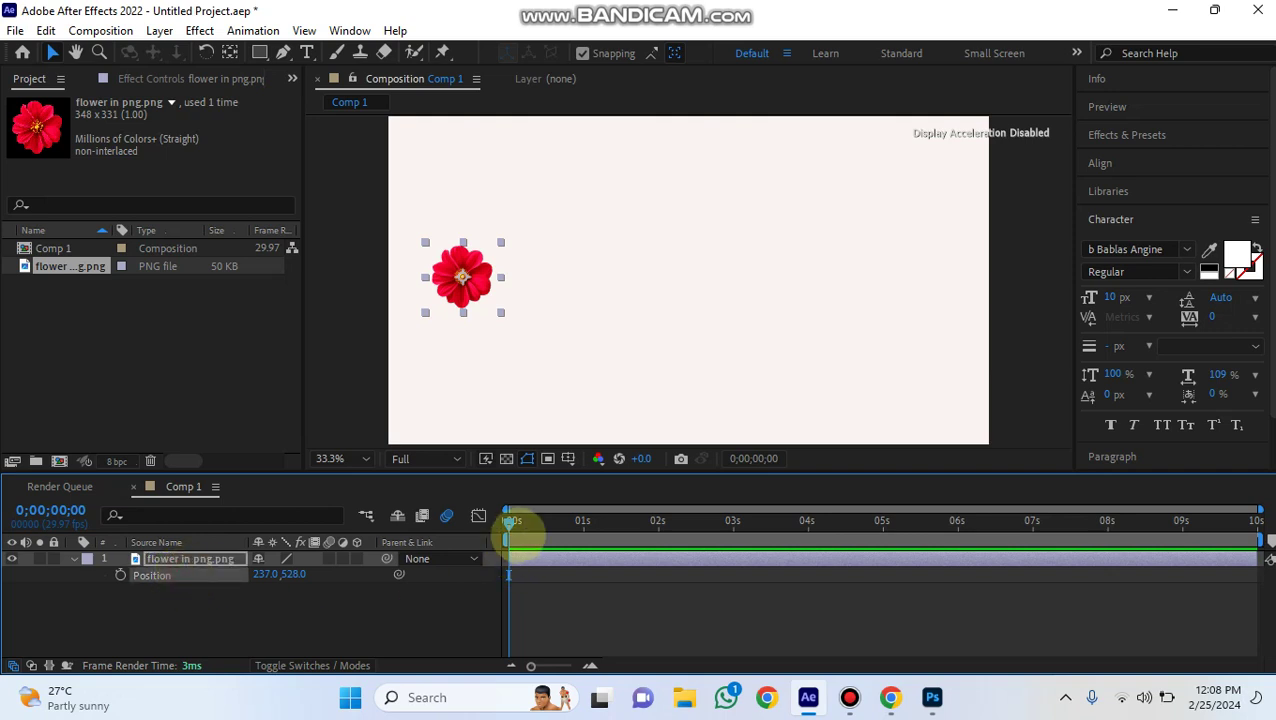
{"action": "left_click", "coordinate": [120, 575]}
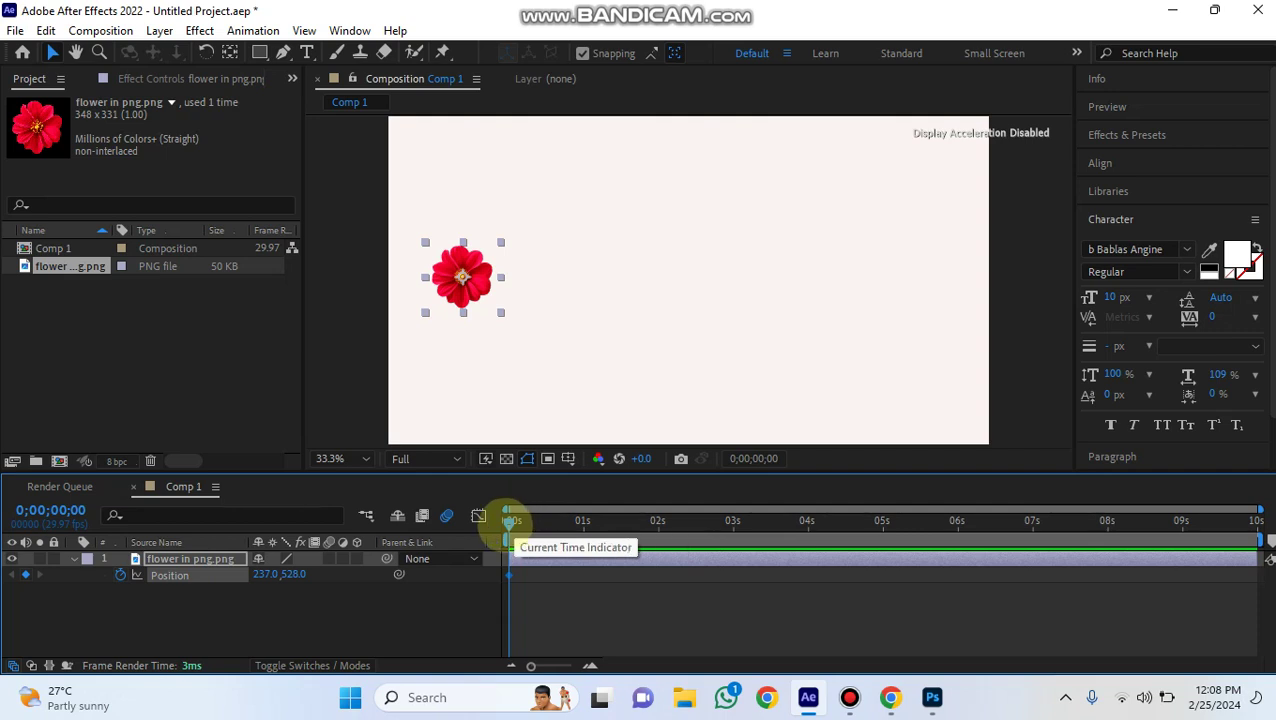
{"action": "mouse_move", "coordinate": [510, 520]}
{"action": "left_mouse_down"}
{"action": "mouse_move", "coordinate": [536, 522]}
{"action": "mouse_move", "coordinate": [508, 521]}
{"action": "left_mouse_up"}
{"action": "key", "text": "ctrl+z"}
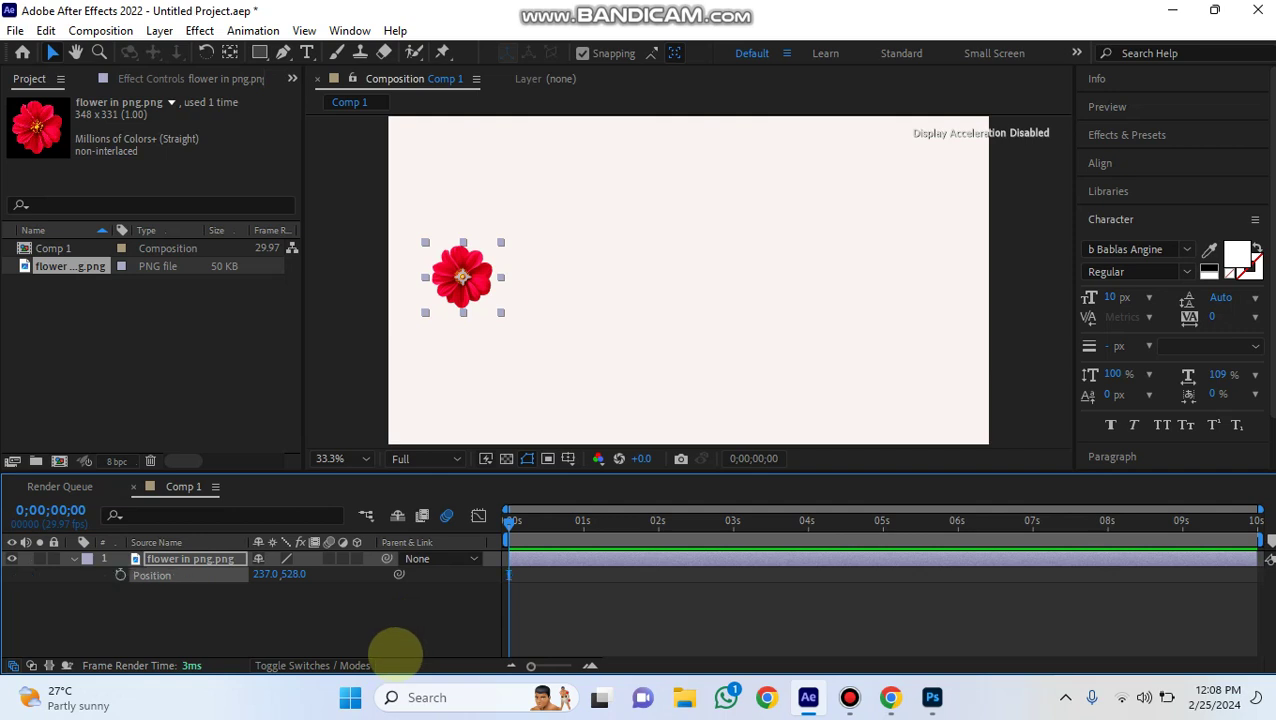
{"action": "key", "text": "ctrl+z"}
{"action": "left_click", "coordinate": [572, 393]}
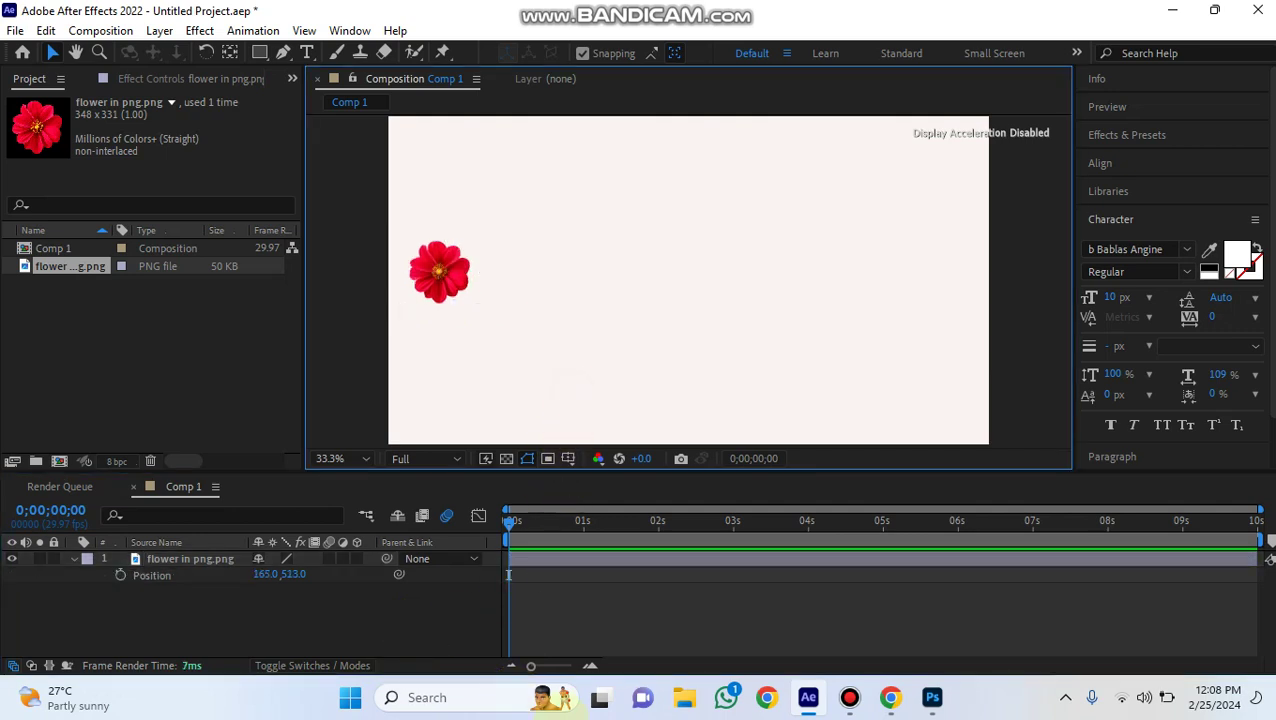
Step: Back in Photoshop, move the wavy line slightly lower on the canvas
{"action": "left_click", "coordinate": [931, 697]}
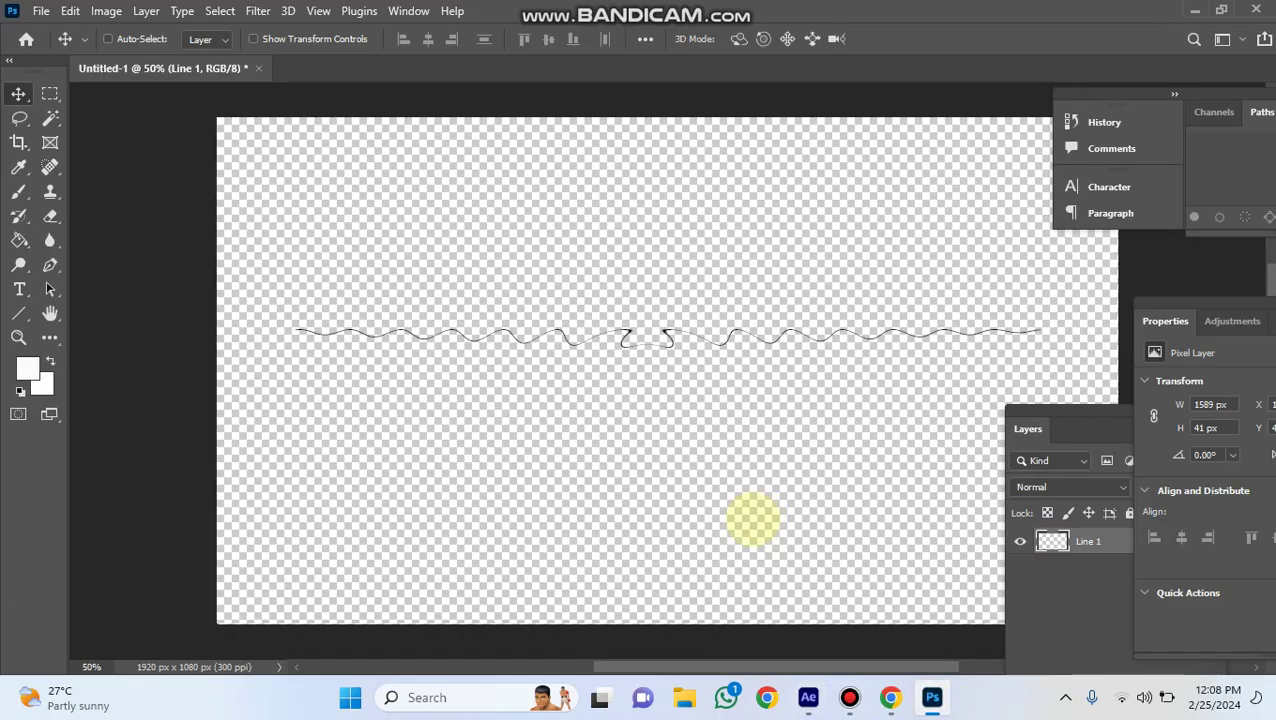
{"action": "left_click_drag", "start_coordinate": [672, 335], "coordinate": [665, 355]}
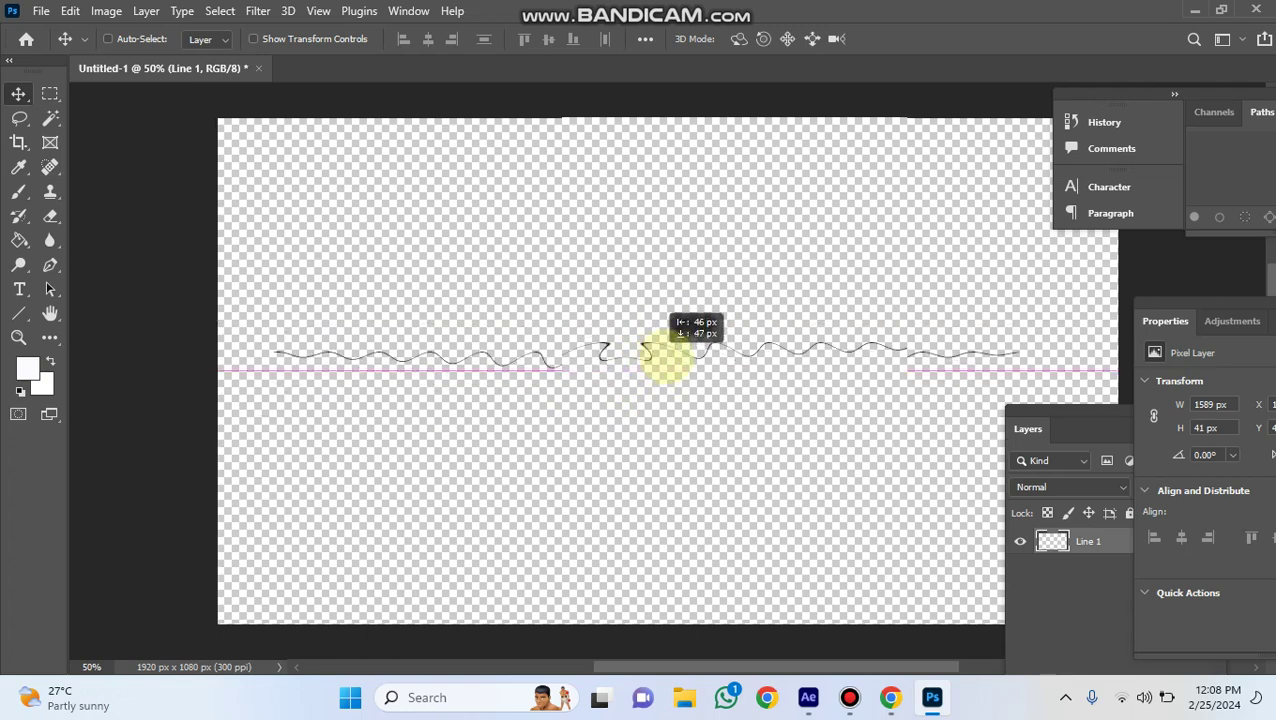
{"action": "right_click", "coordinate": [652, 352]}
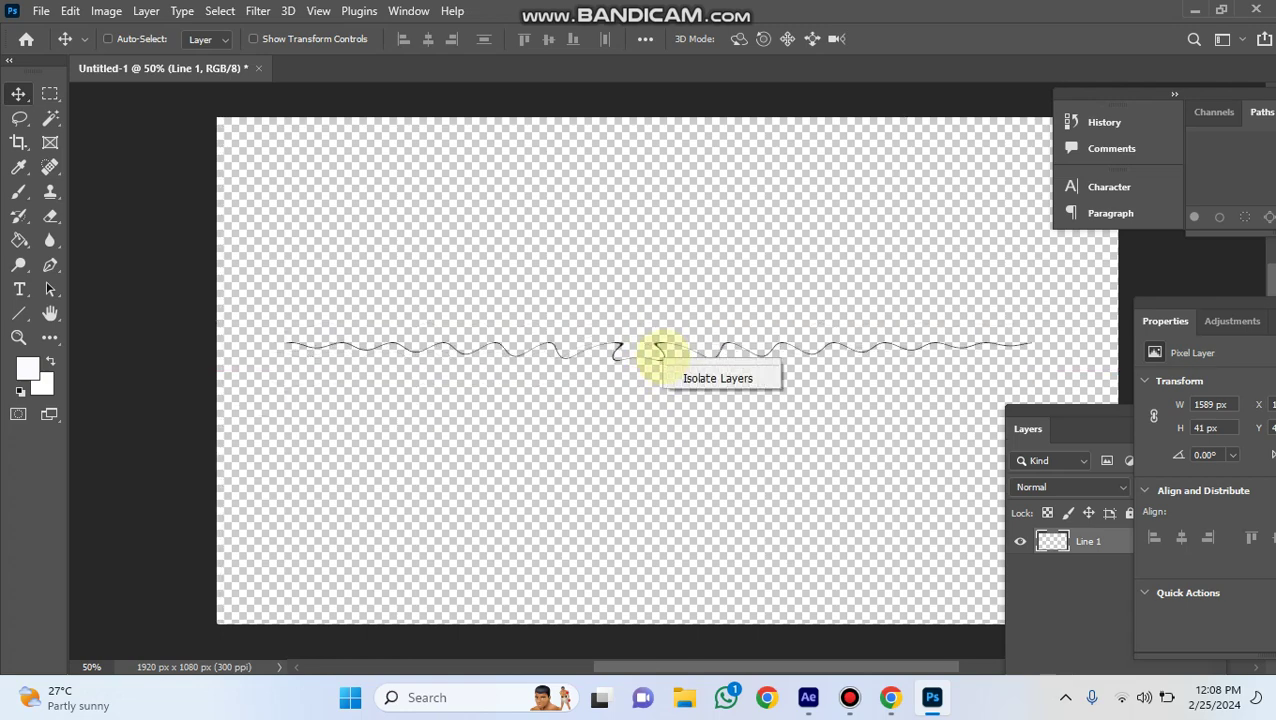
{"action": "right_click", "coordinate": [649, 361]}
{"action": "left_click", "coordinate": [106, 11]}
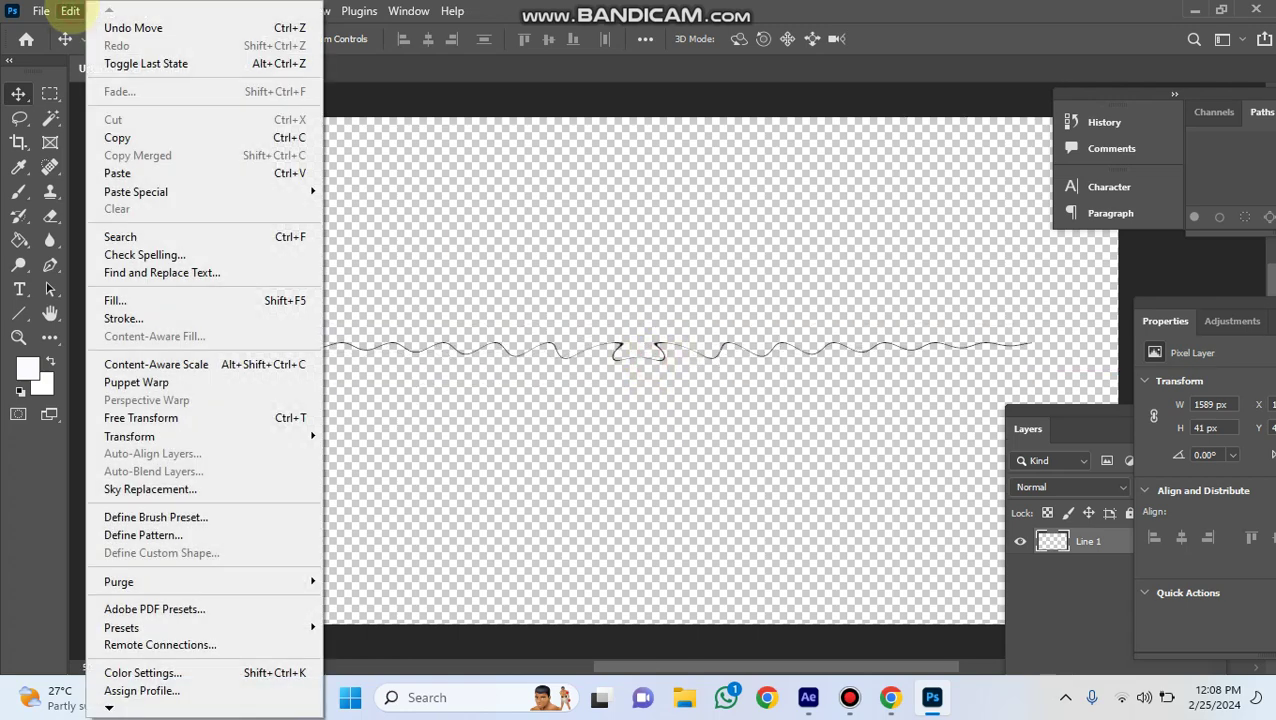
Step: Copy the wavy line layer with Edit > Copy and go back to After Effects
{"action": "left_click", "coordinate": [70, 11]}
{"action": "left_click", "coordinate": [145, 137]}
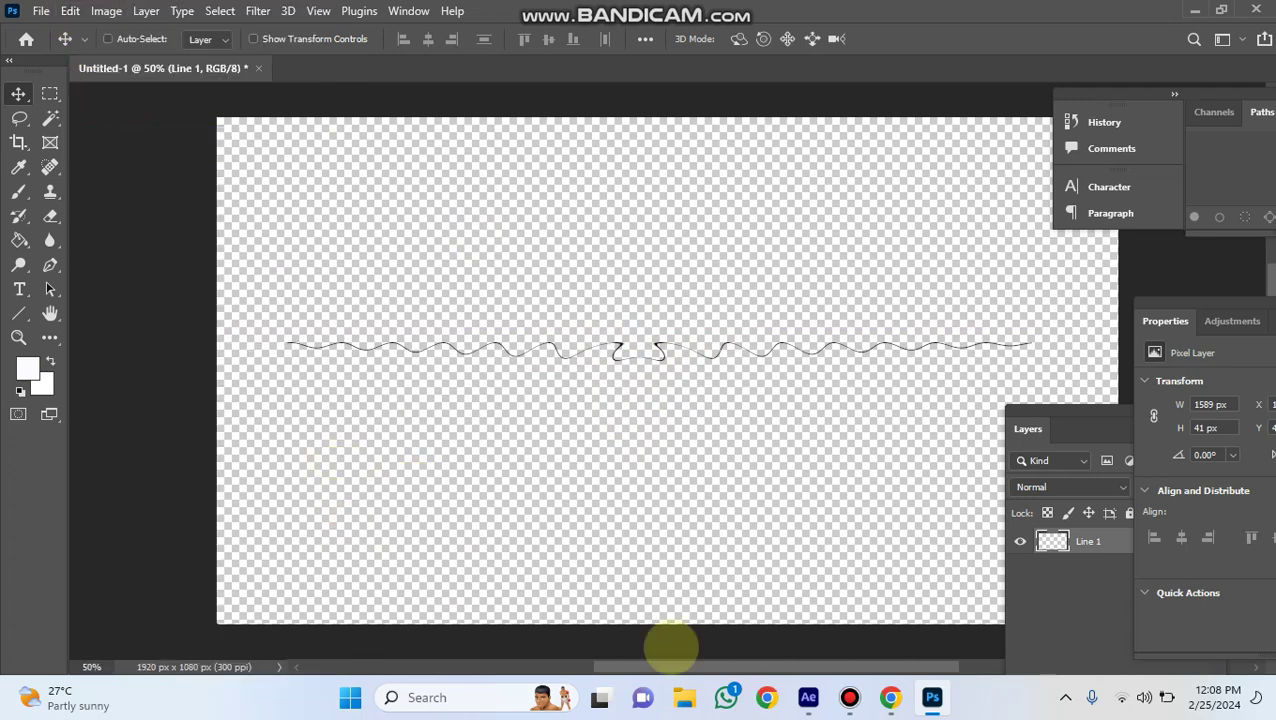
{"action": "mouse_move", "coordinate": [932, 697]}
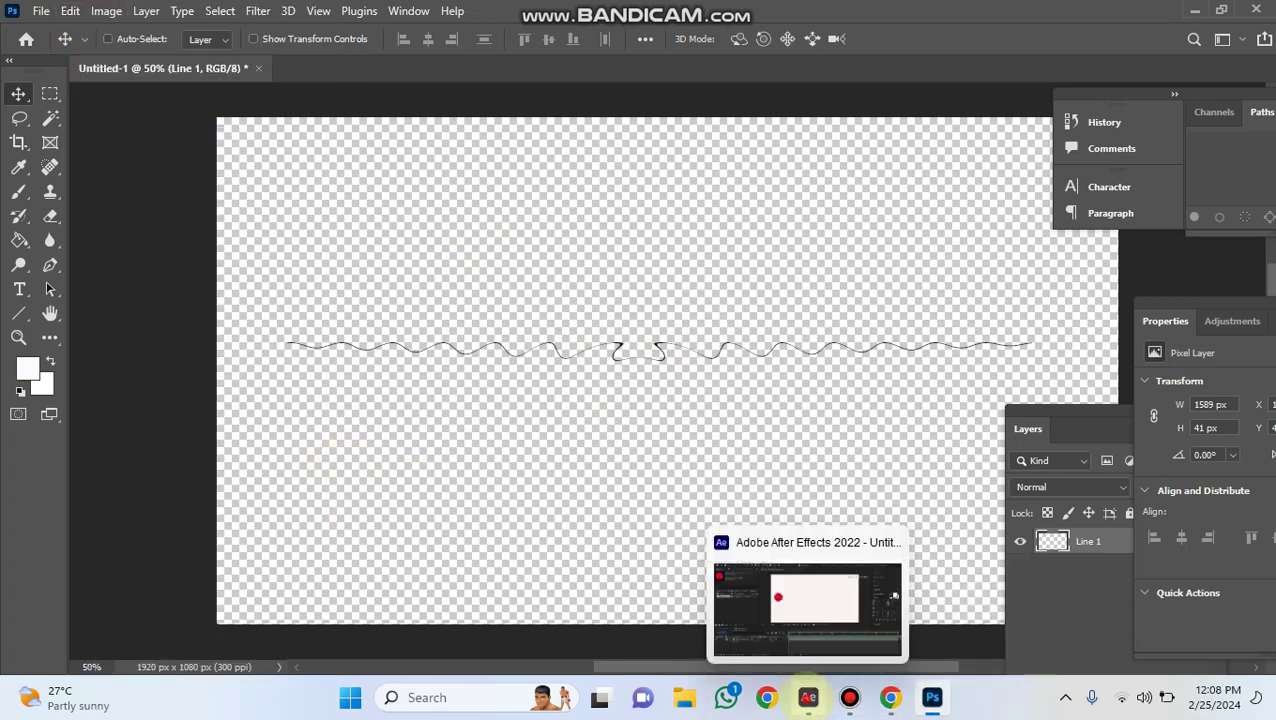
{"action": "left_click", "coordinate": [808, 697]}
Step: Select the flower layer and its Position property in Comp 1, then return to Photoshop
{"action": "left_click", "coordinate": [543, 289]}
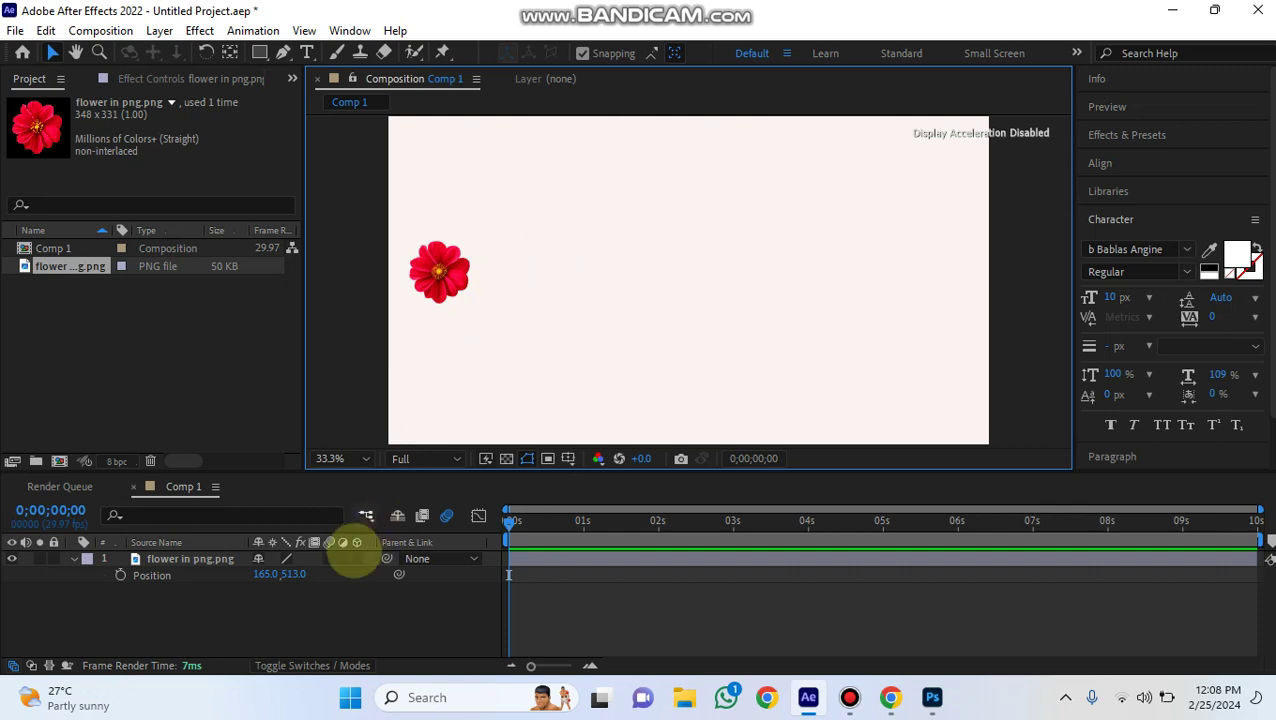
{"action": "left_click", "coordinate": [192, 560]}
{"action": "left_click", "coordinate": [586, 270]}
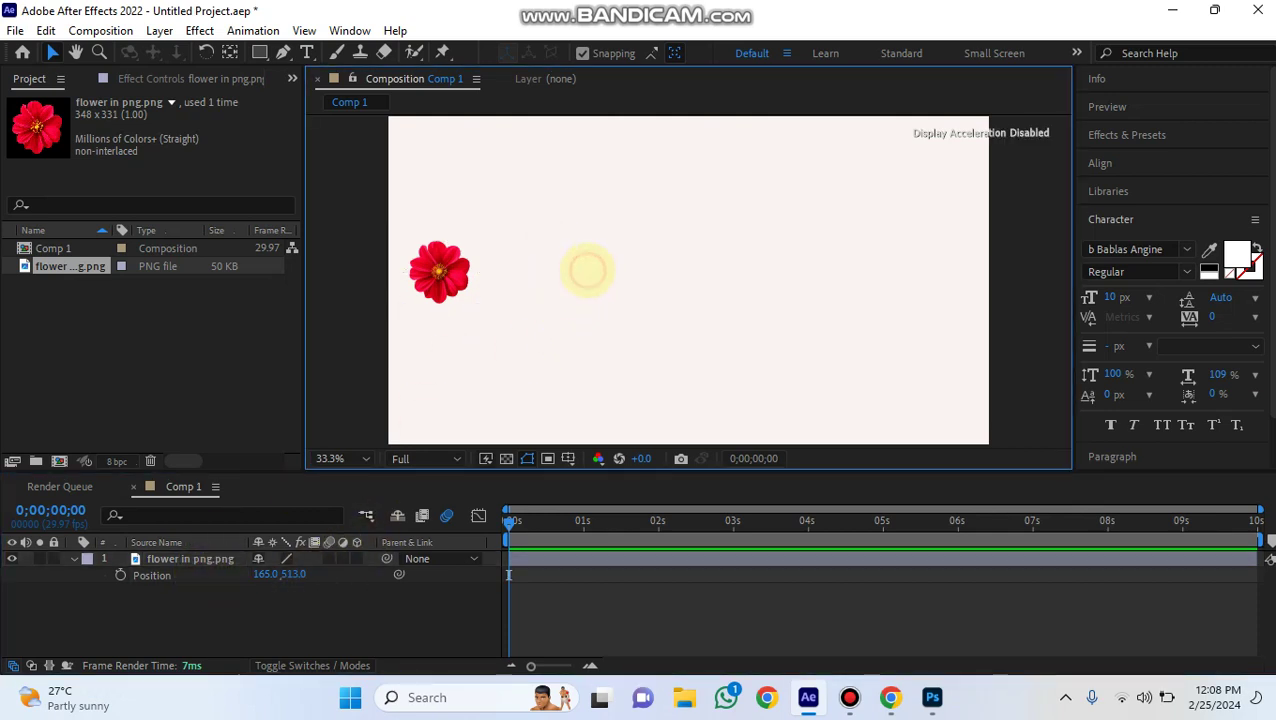
{"action": "left_click", "coordinate": [186, 572]}
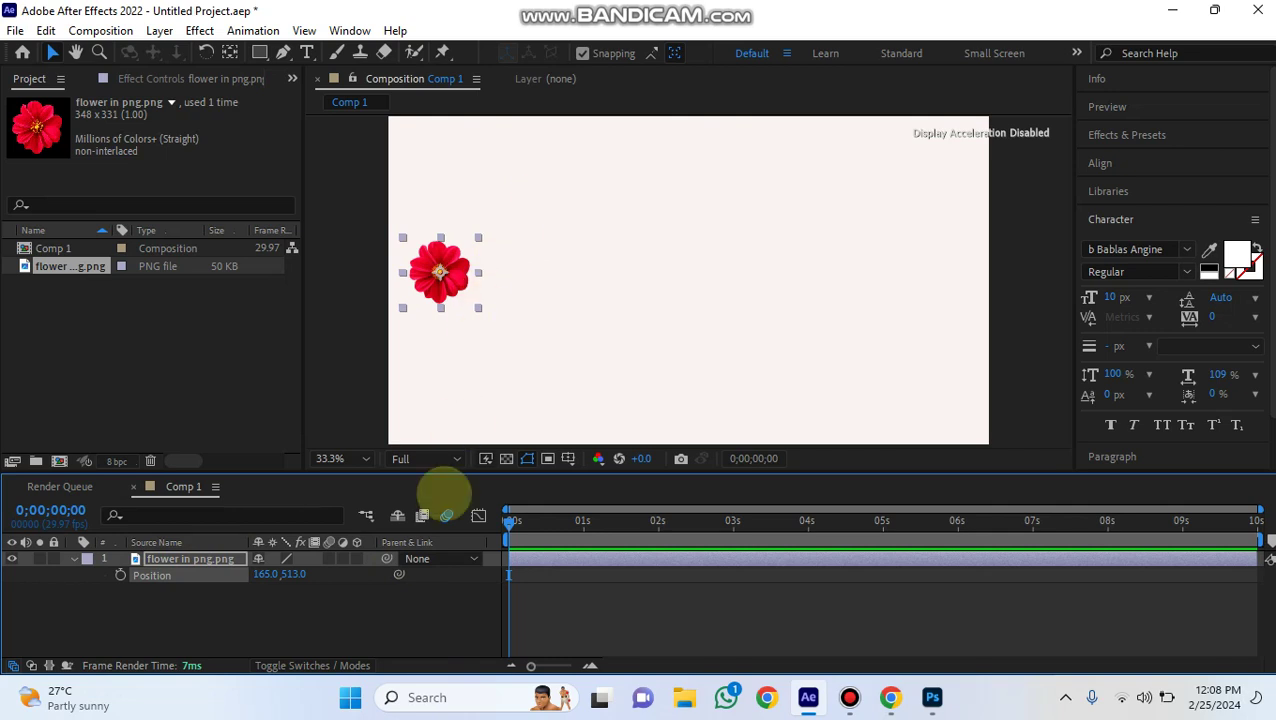
{"action": "left_click", "coordinate": [932, 697]}
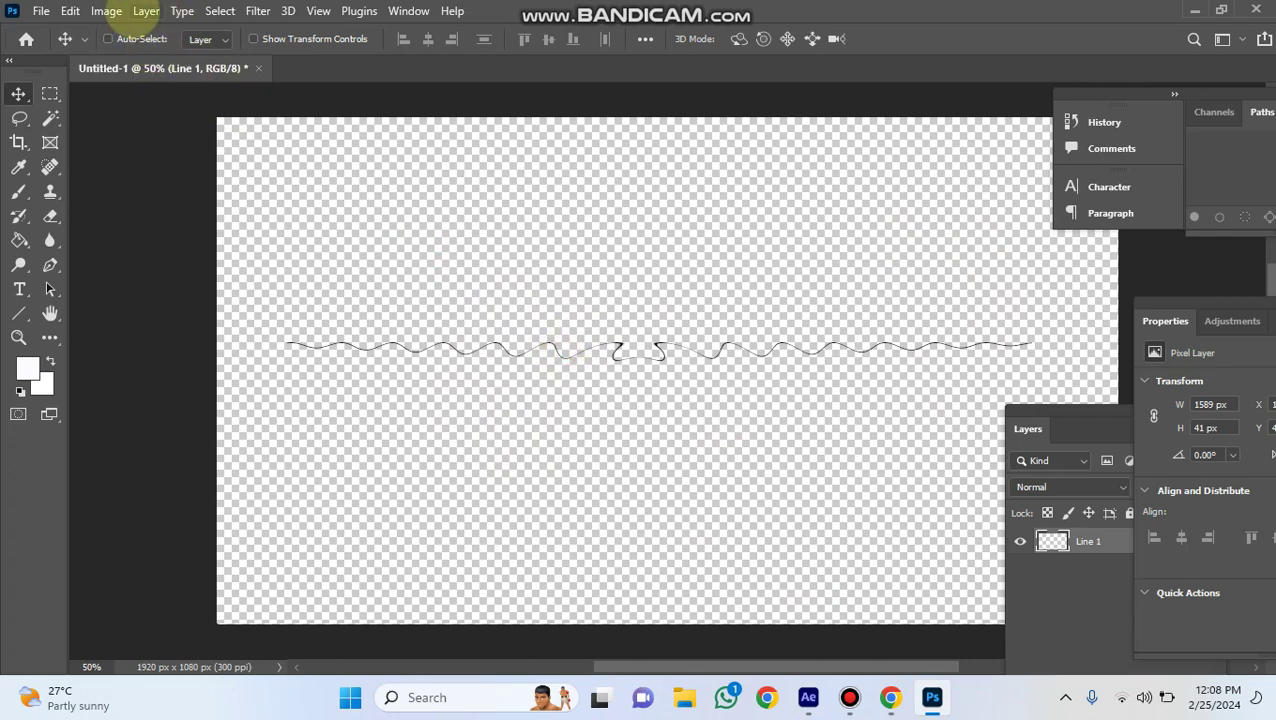
Step: Look through the Layer, Edit, Filter and Select menus for the wavy Line 1 document
{"action": "left_click", "coordinate": [146, 11]}
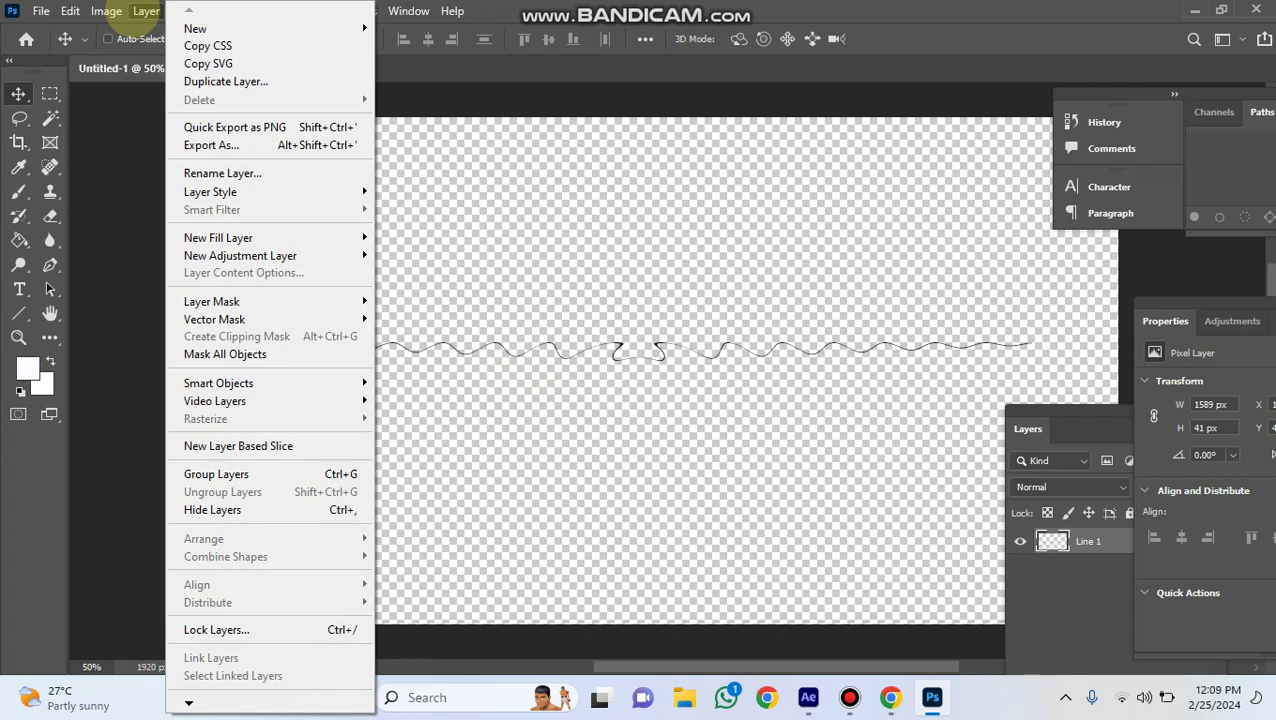
{"action": "mouse_move", "coordinate": [106, 11]}
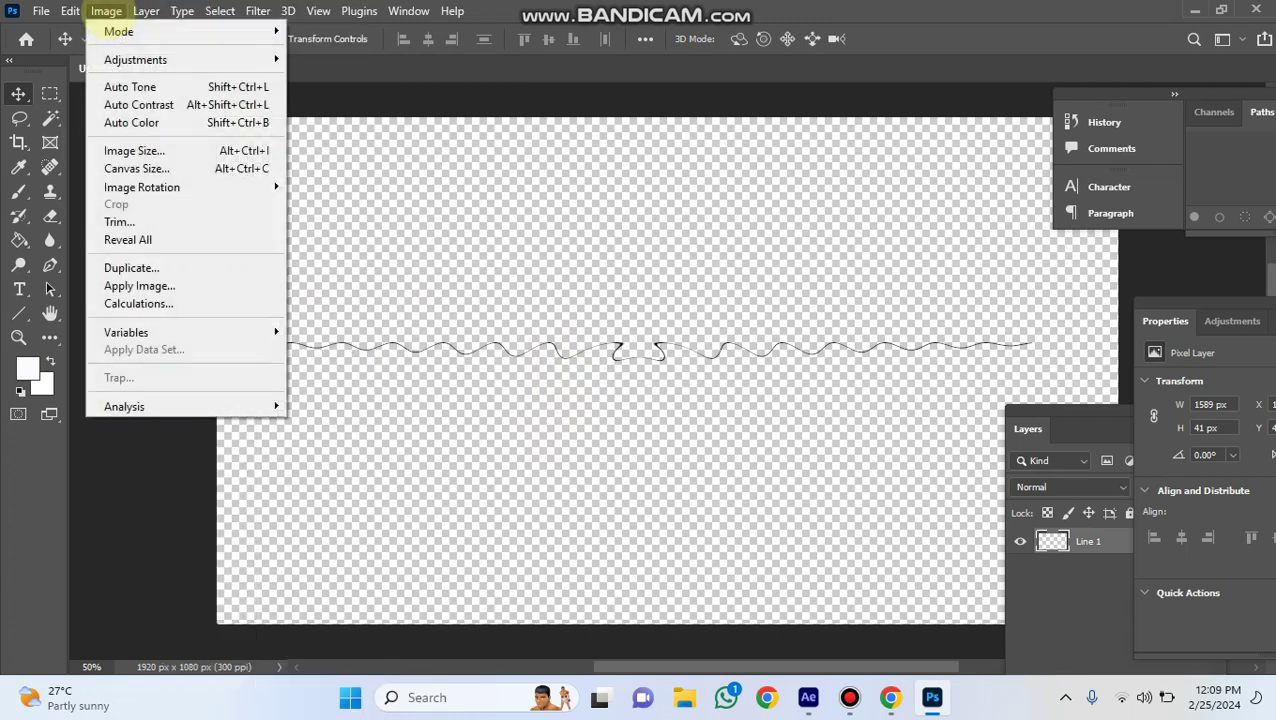
{"action": "mouse_move", "coordinate": [146, 11]}
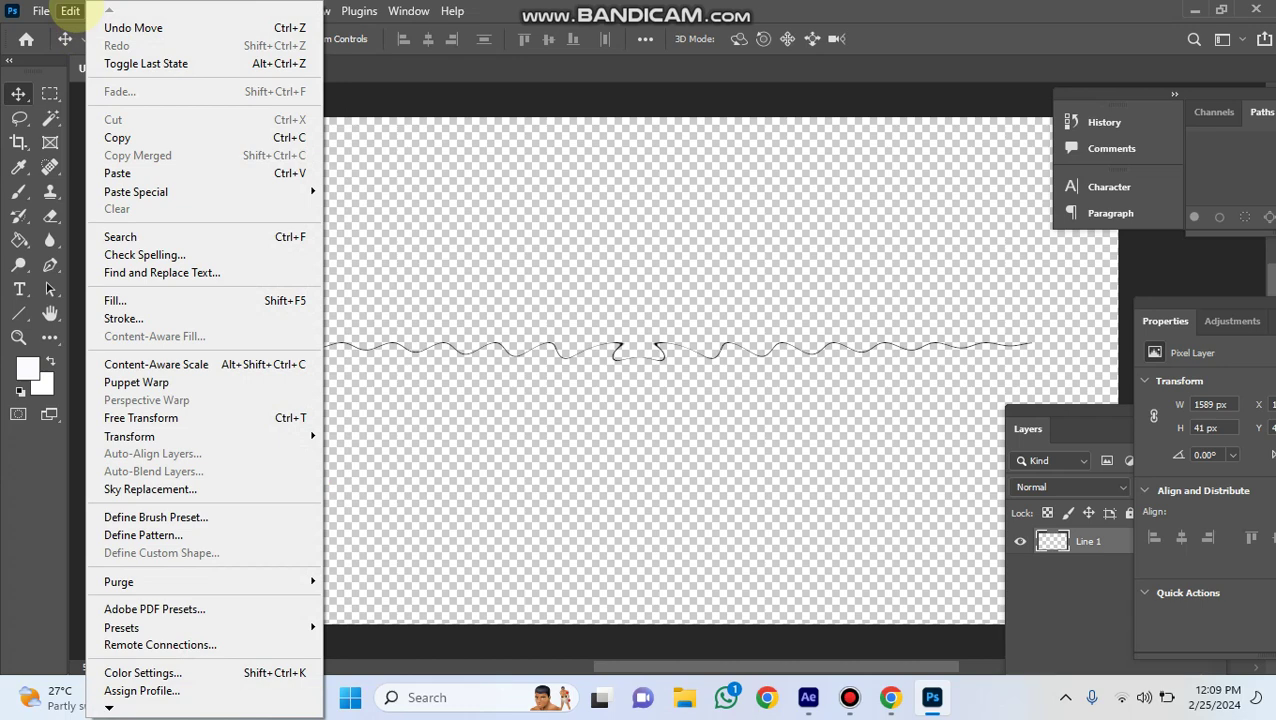
{"action": "left_click", "coordinate": [493, 78]}
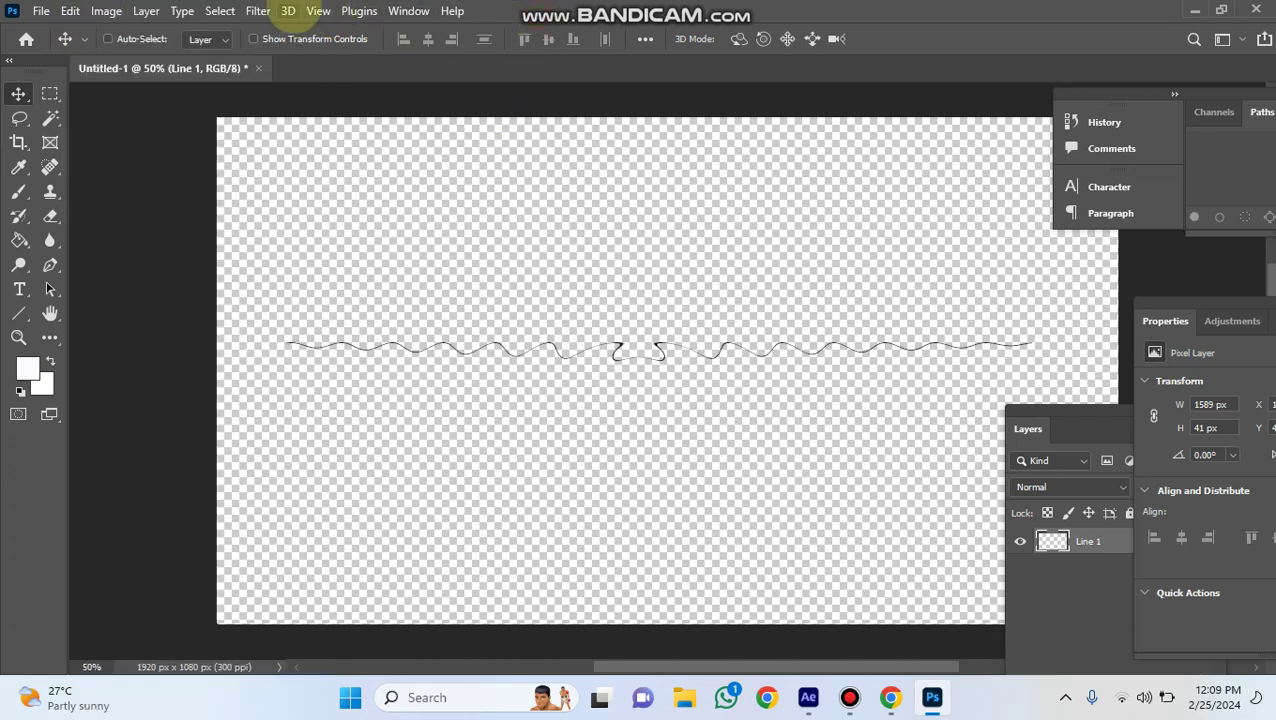
{"action": "left_click", "coordinate": [257, 12]}
{"action": "left_click", "coordinate": [220, 11]}
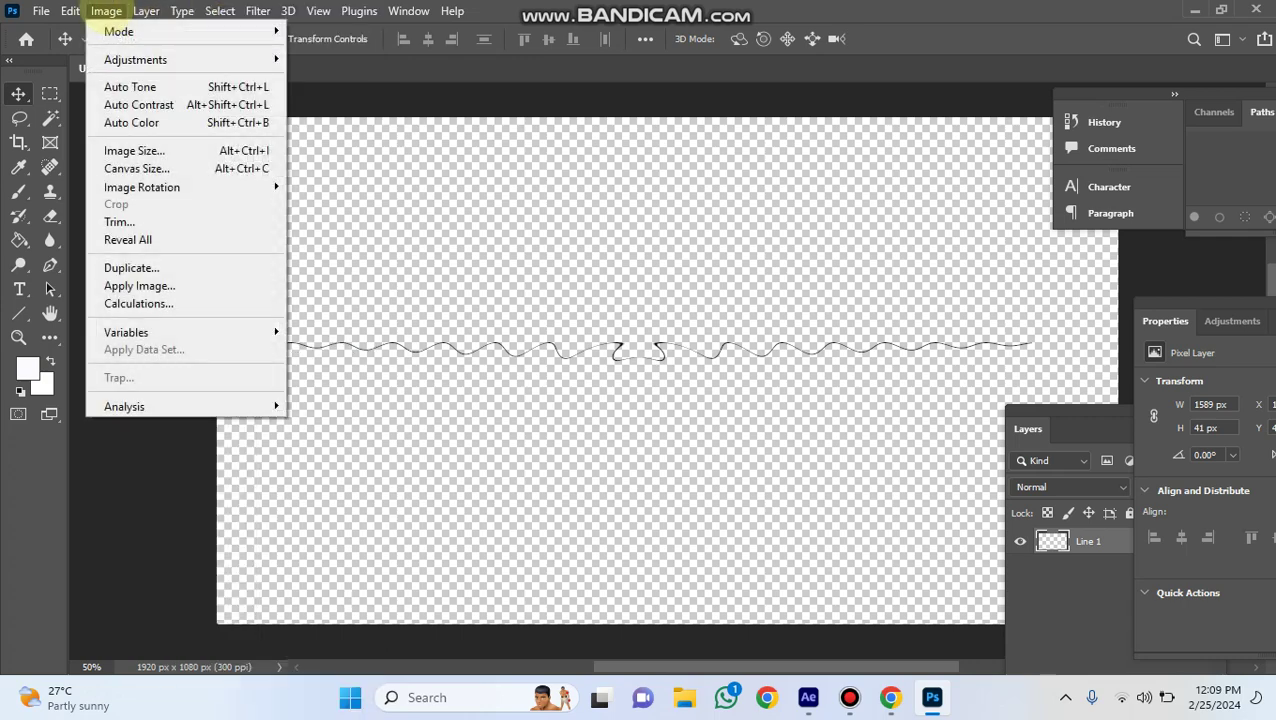
{"action": "right_click", "coordinate": [347, 343]}
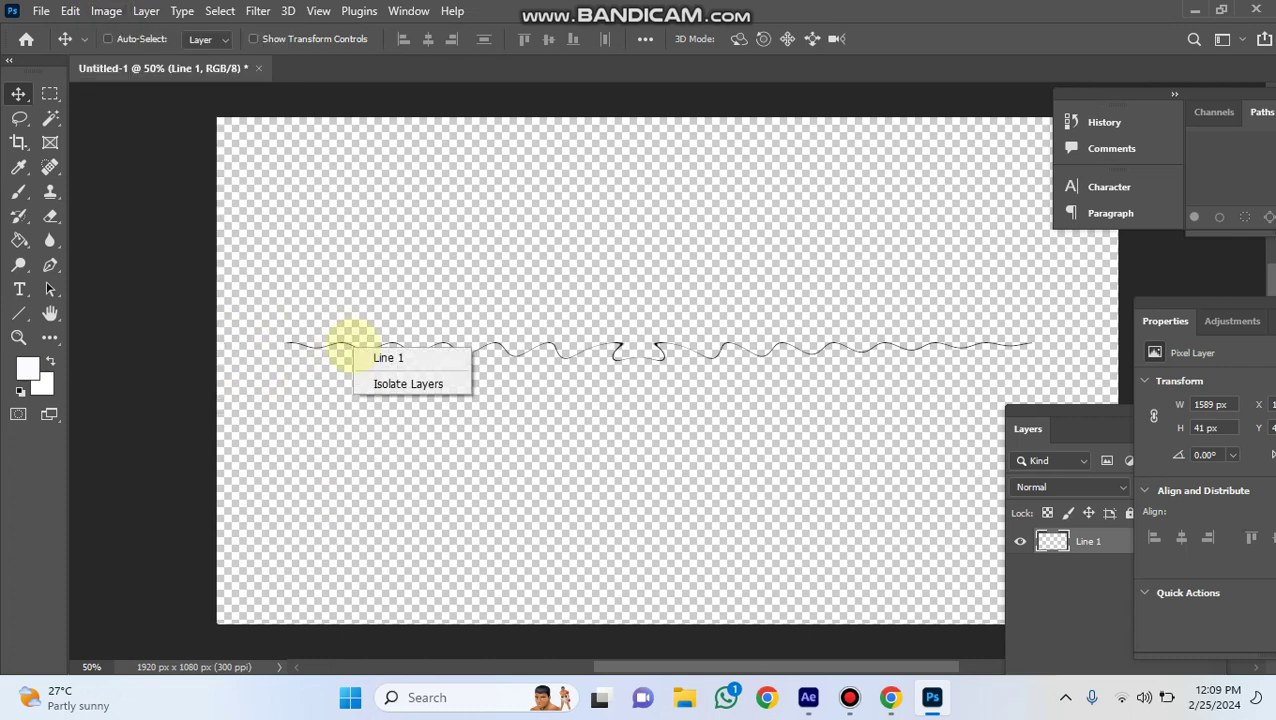
{"action": "right_click", "coordinate": [575, 357]}
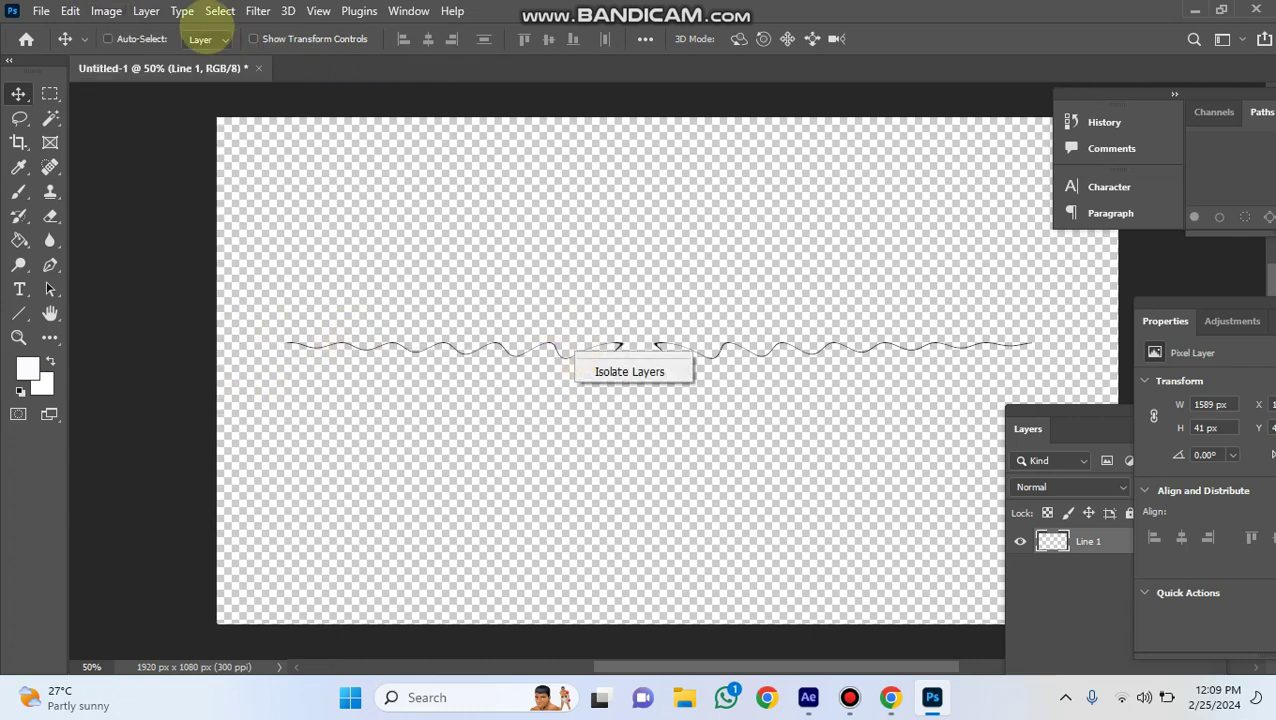
{"action": "left_click", "coordinate": [106, 11]}
{"action": "left_click", "coordinate": [104, 11]}
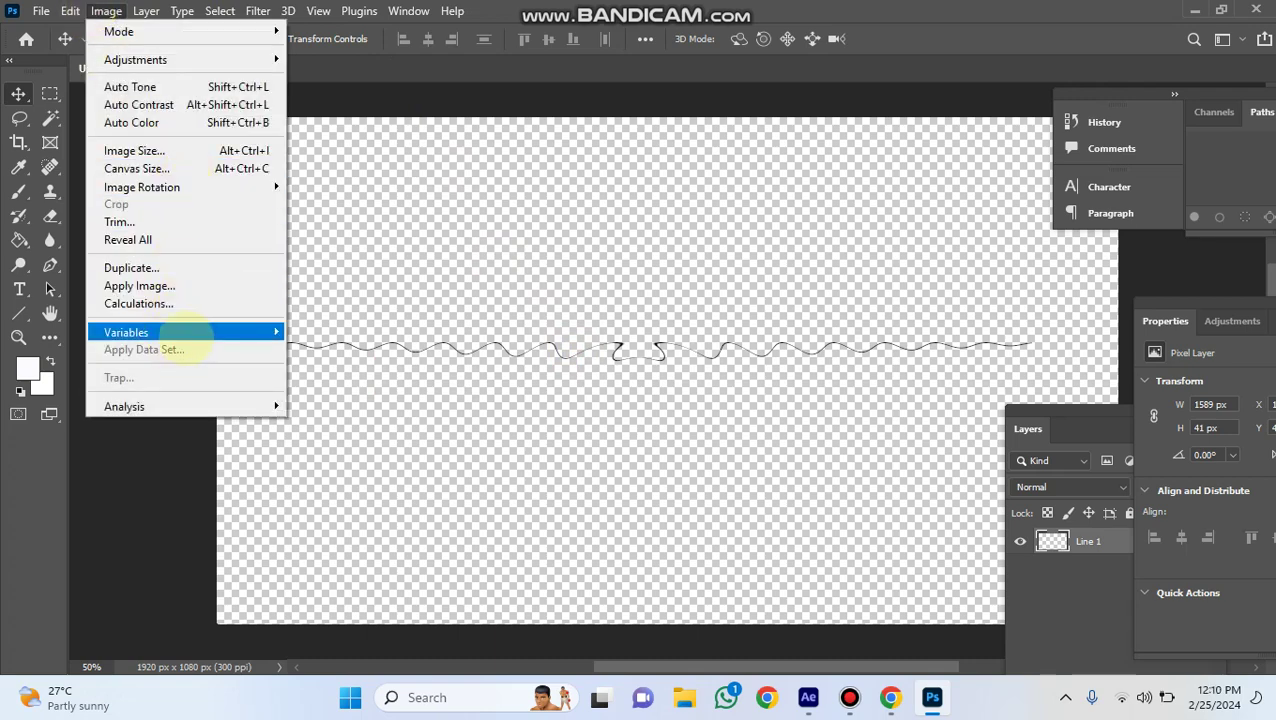
{"action": "mouse_move", "coordinate": [182, 338]}
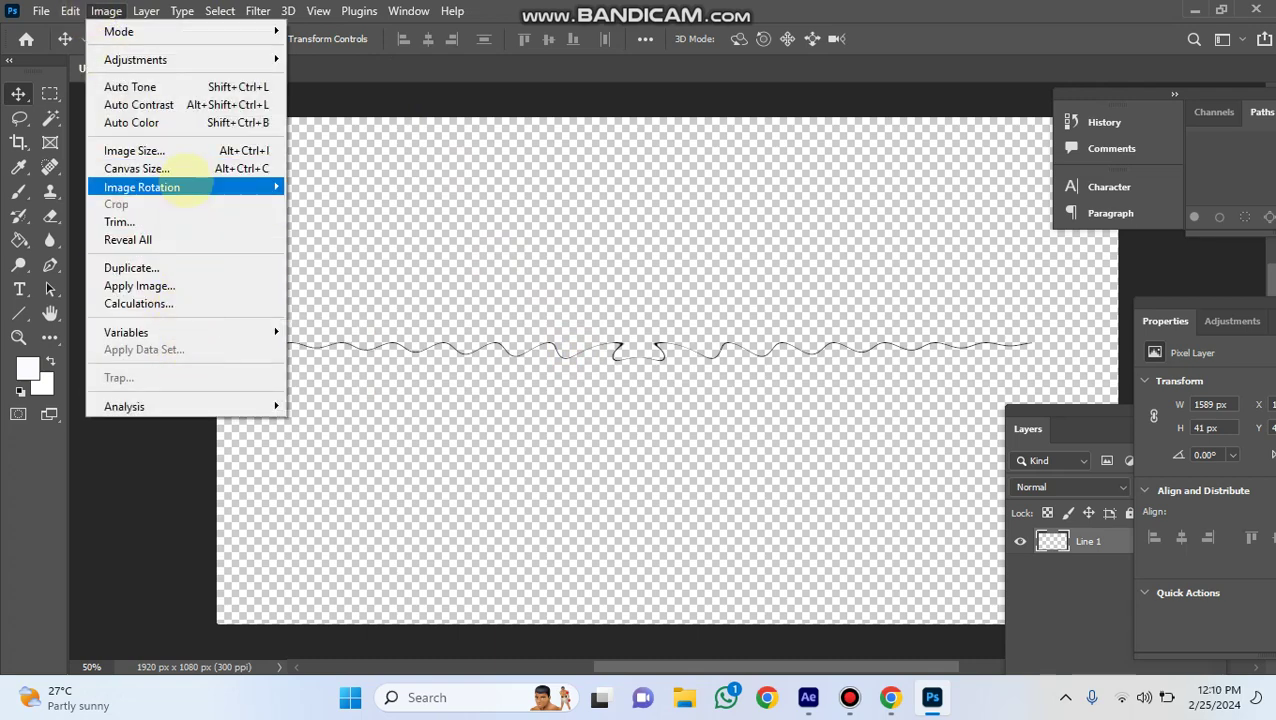
{"action": "mouse_move", "coordinate": [183, 185]}
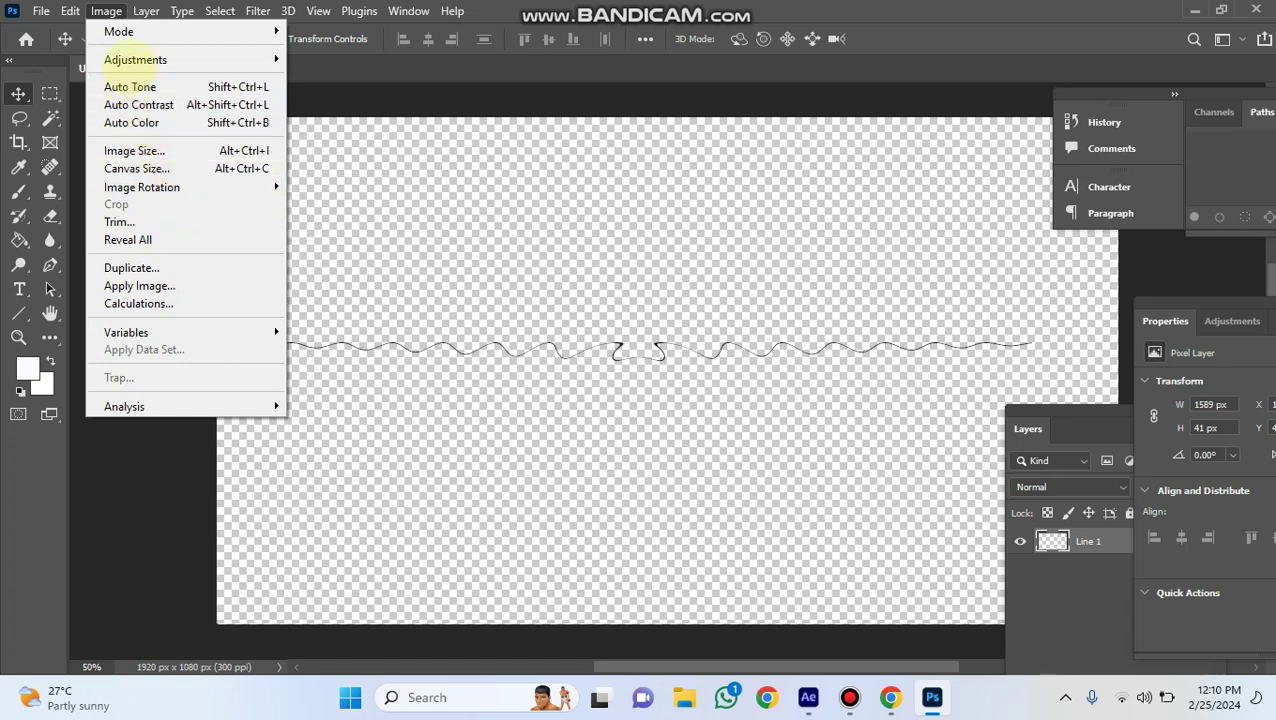
{"action": "mouse_move", "coordinate": [160, 57]}
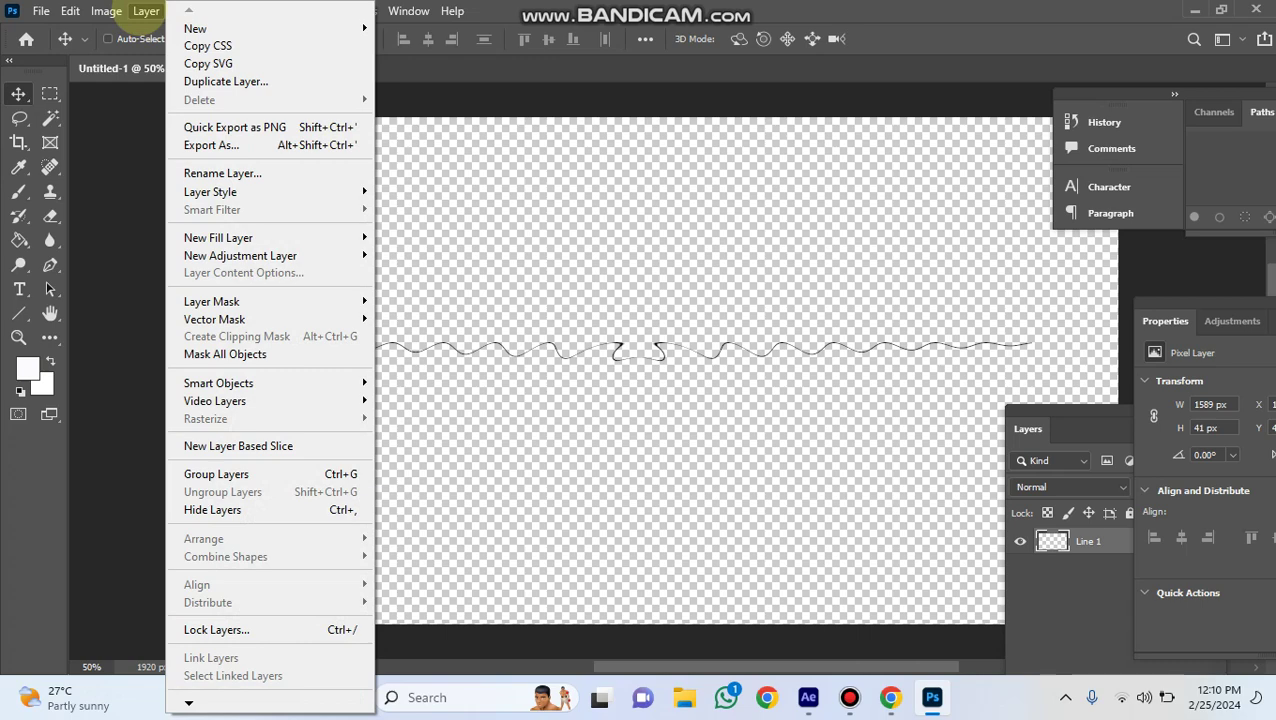
{"action": "mouse_move", "coordinate": [189, 703]}
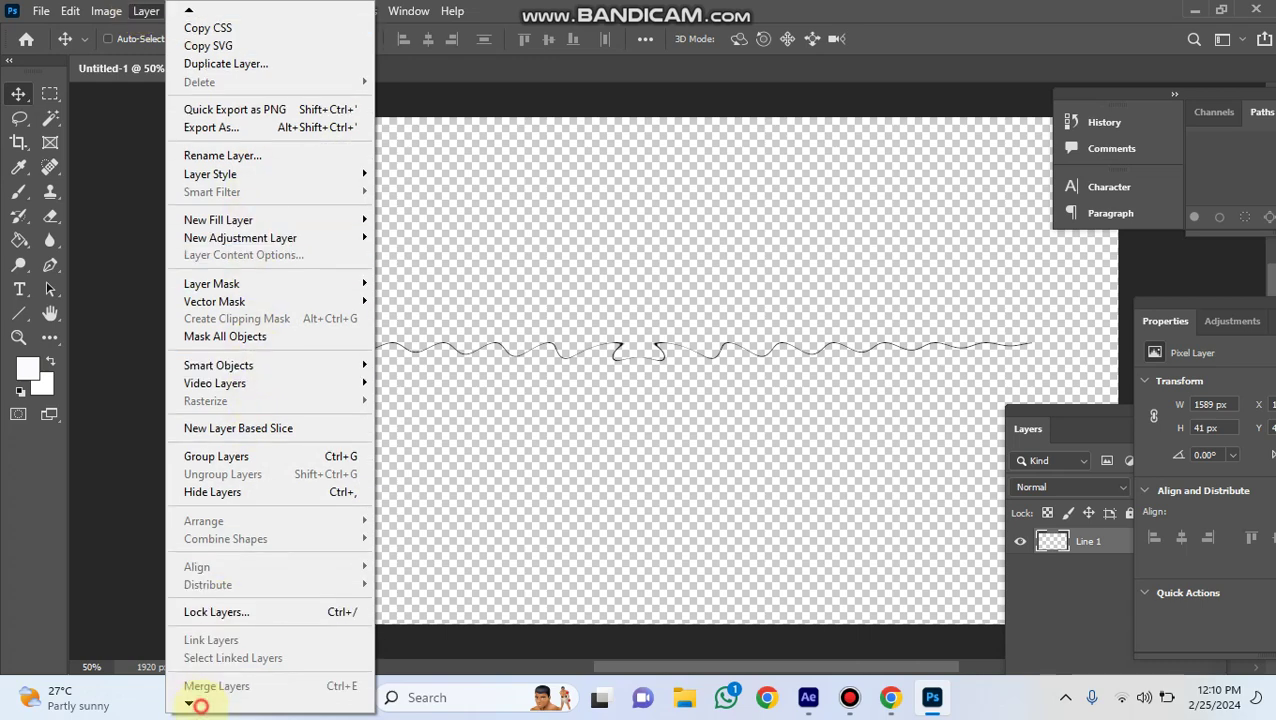
{"action": "left_click", "coordinate": [210, 706]}
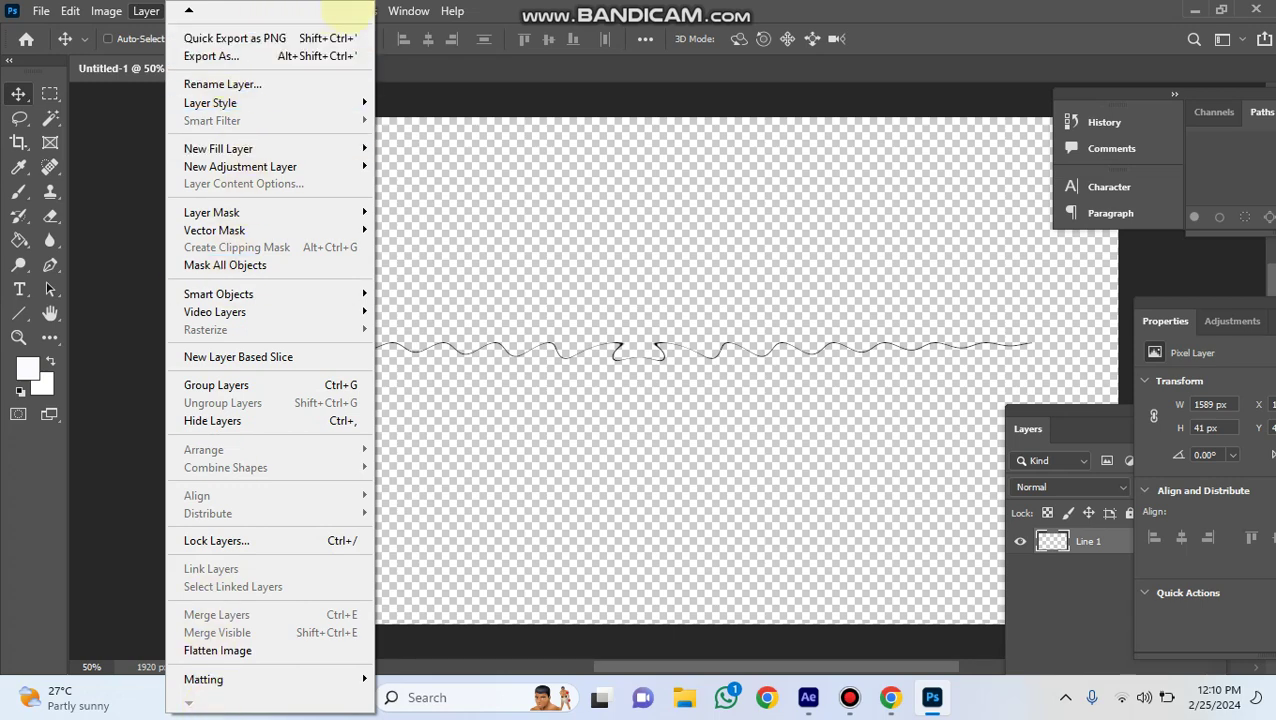
{"action": "left_click", "coordinate": [409, 11]}
{"action": "left_click", "coordinate": [220, 11]}
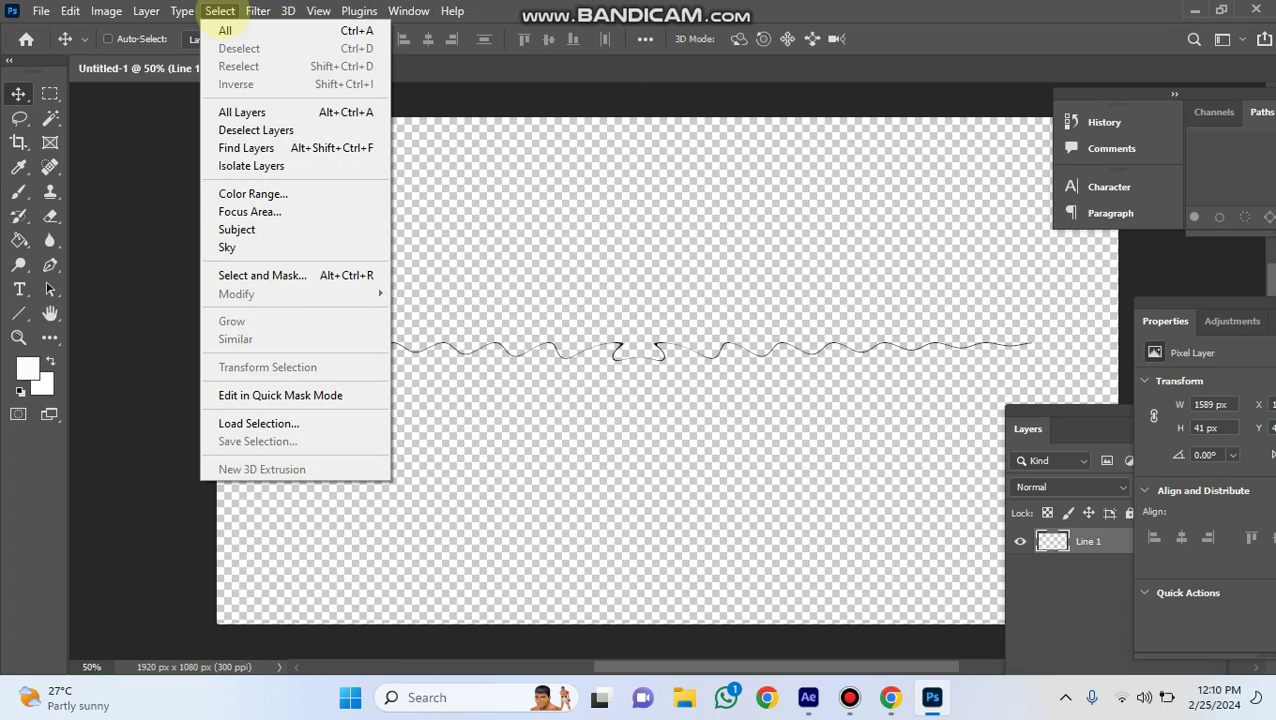
{"action": "left_click", "coordinate": [257, 11]}
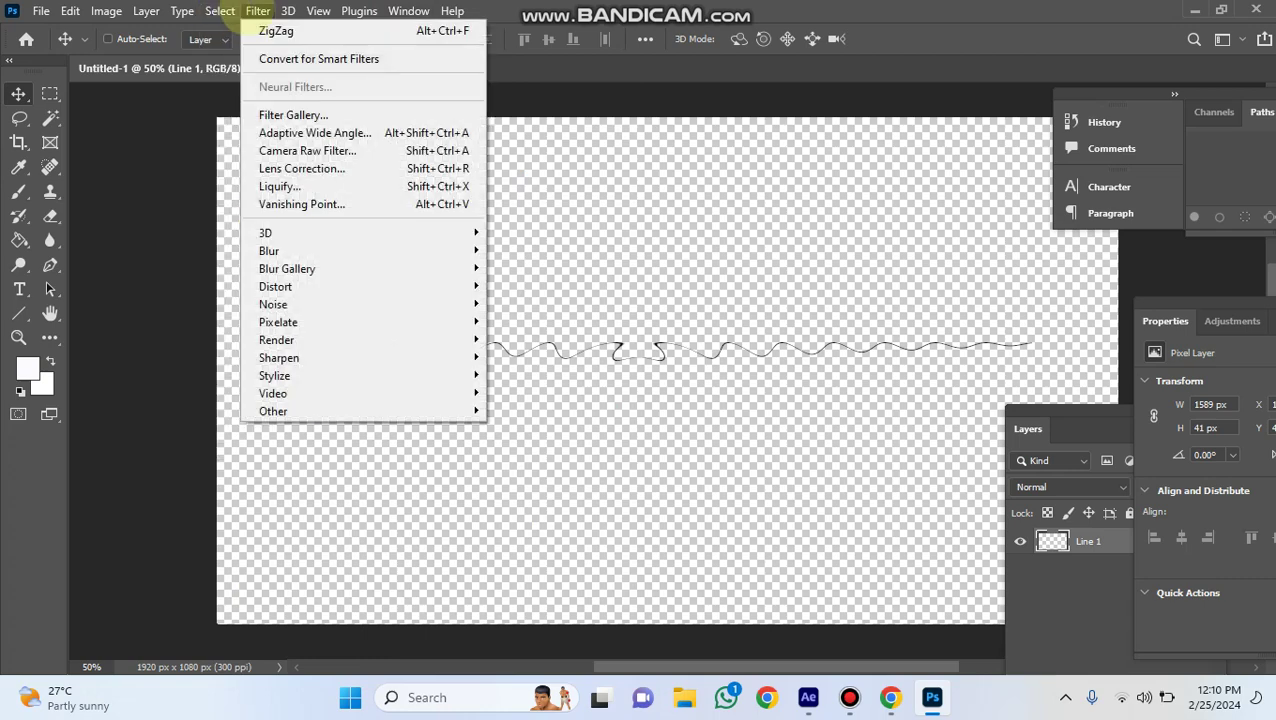
{"action": "left_click", "coordinate": [288, 11]}
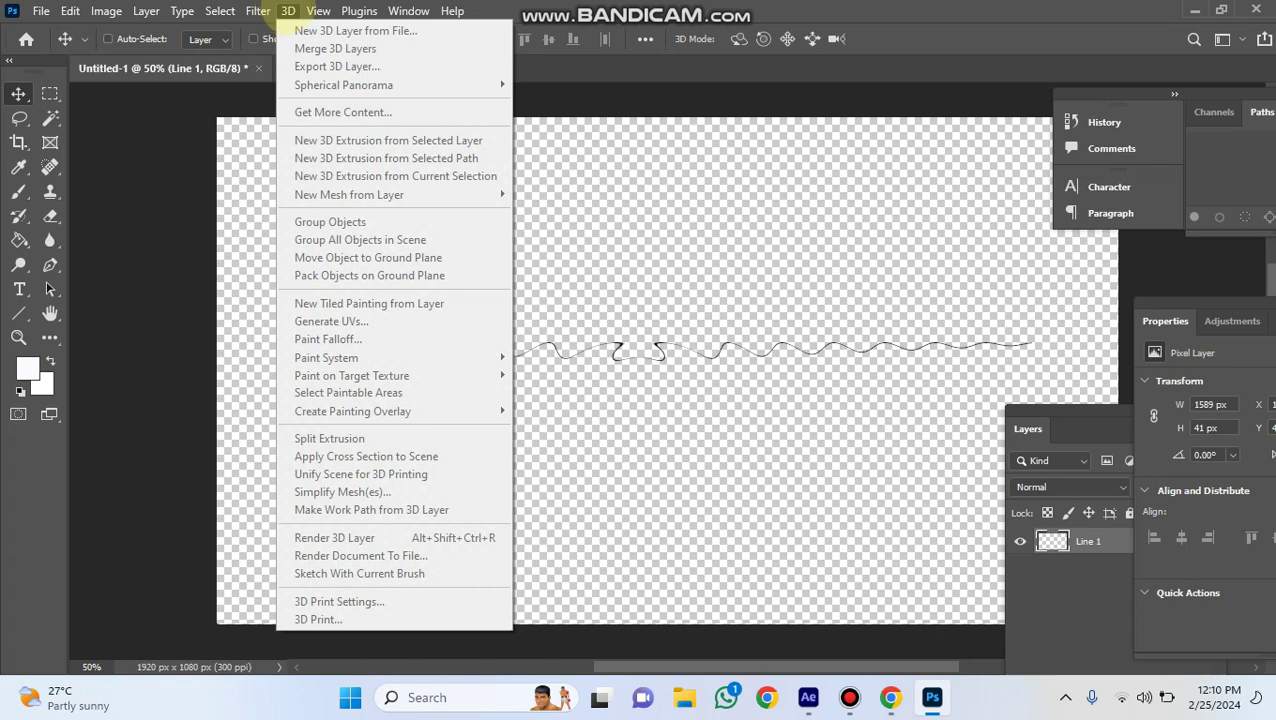
{"action": "left_click", "coordinate": [318, 11]}
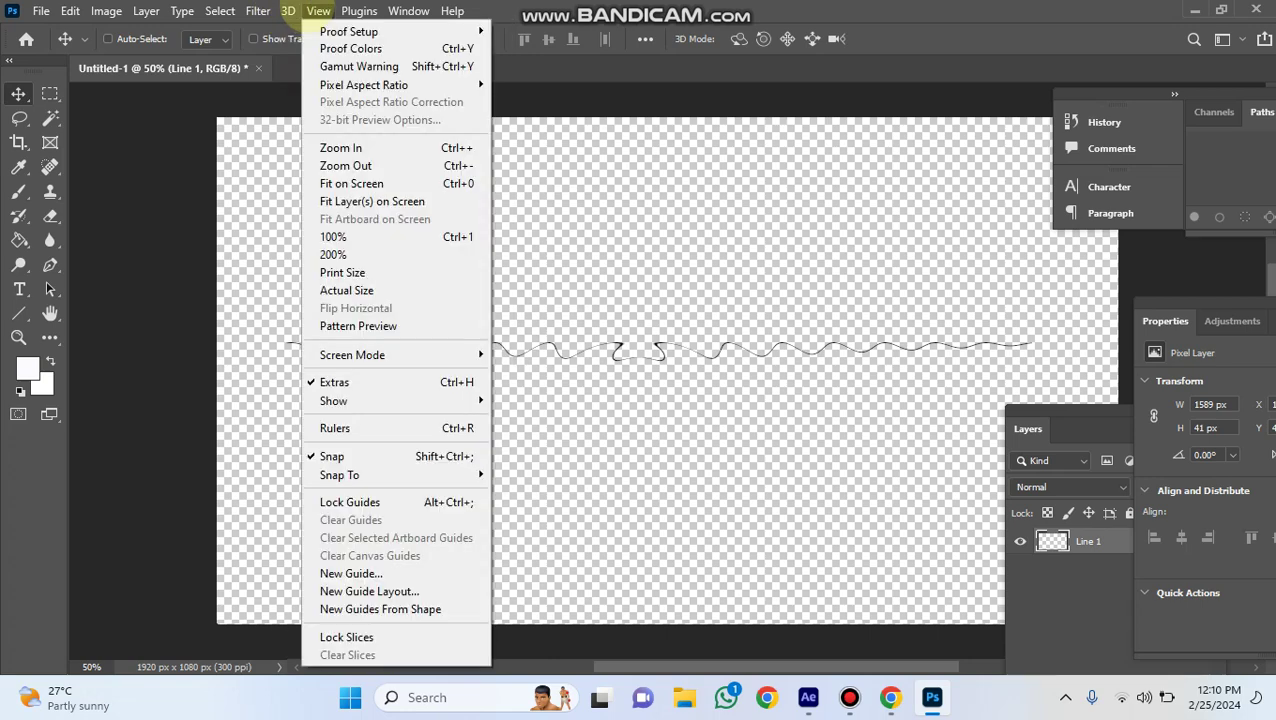
{"action": "left_click", "coordinate": [318, 11]}
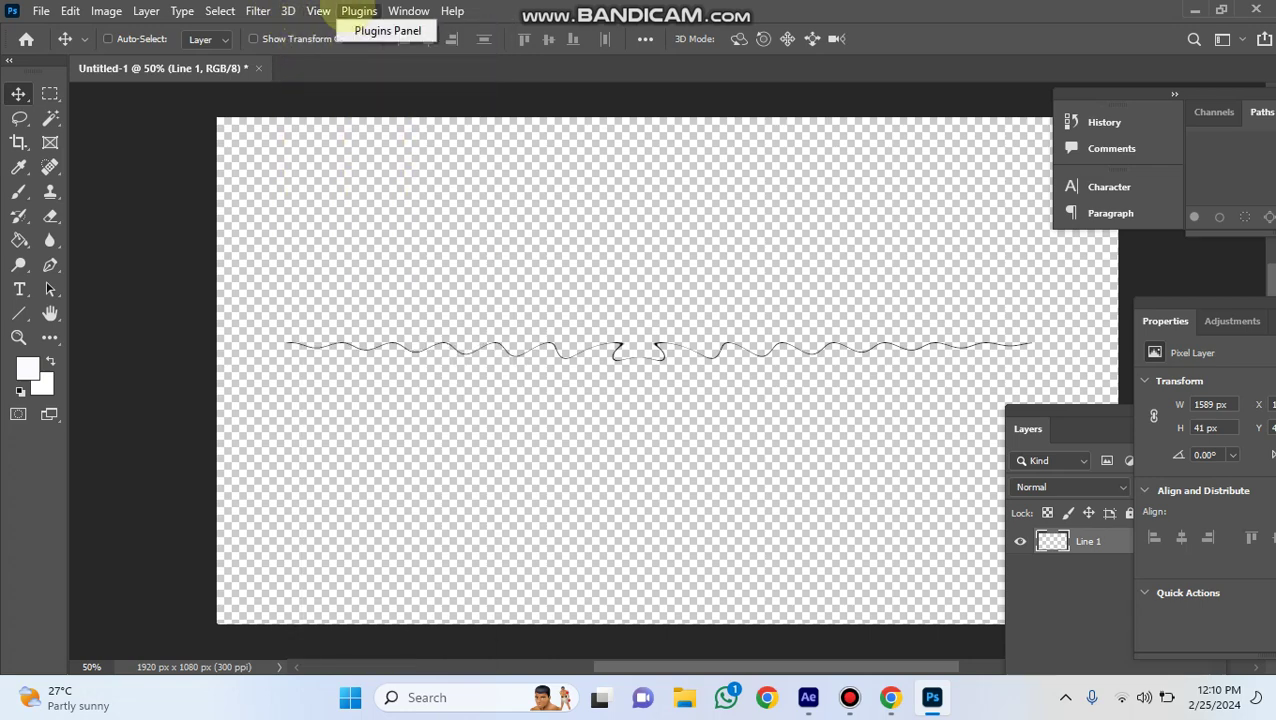
{"action": "left_click", "coordinate": [318, 11]}
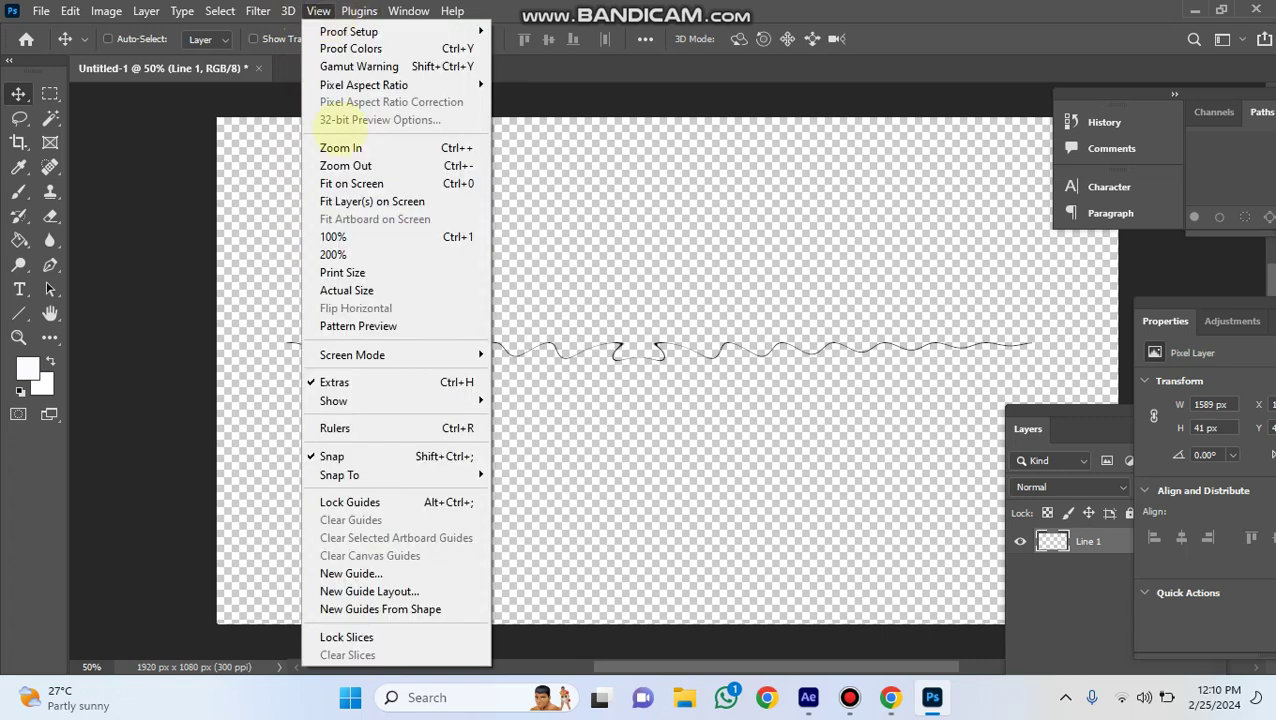
{"action": "left_click", "coordinate": [333, 400]}
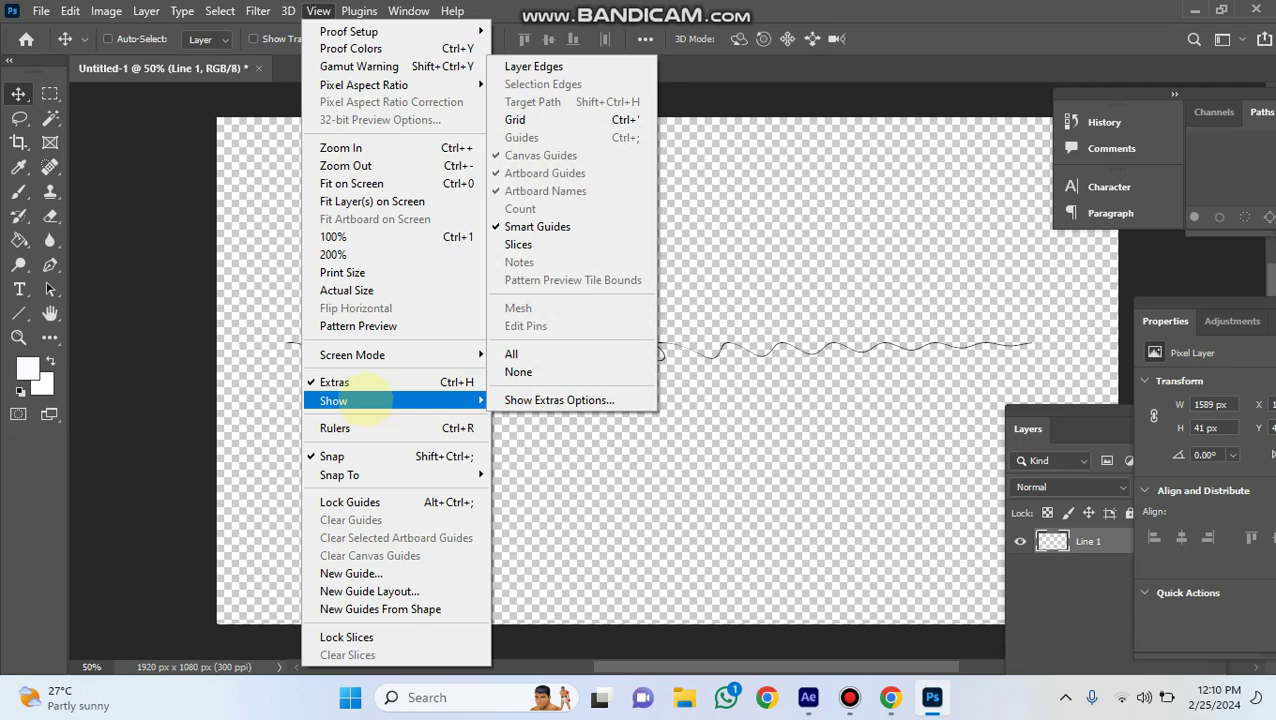
{"action": "left_click", "coordinate": [409, 11]}
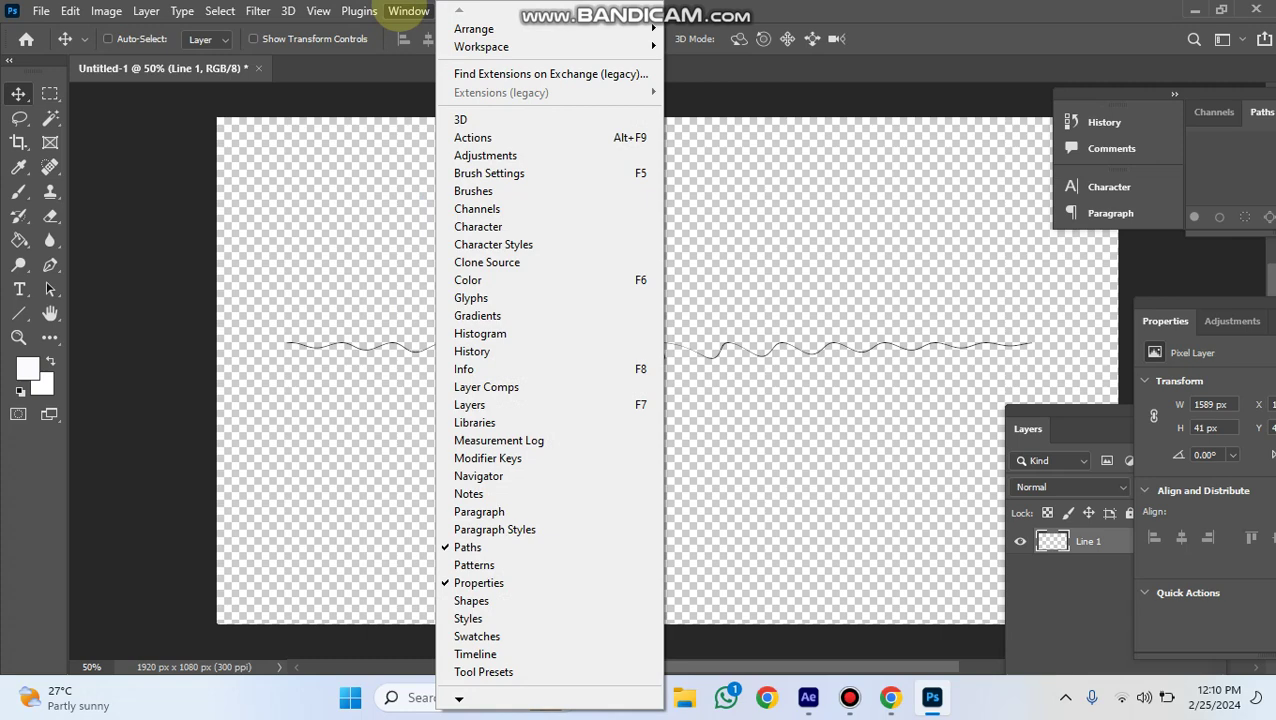
{"action": "mouse_move", "coordinate": [41, 11]}
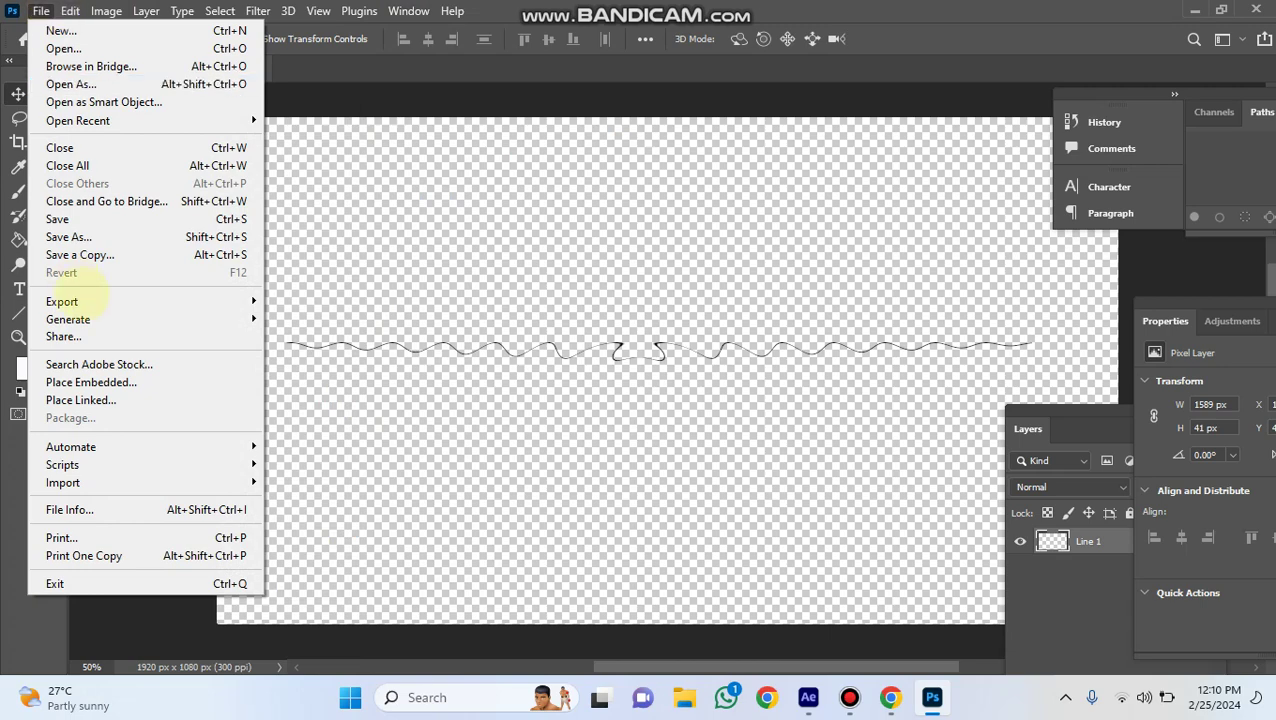
{"action": "mouse_move", "coordinate": [100, 301]}
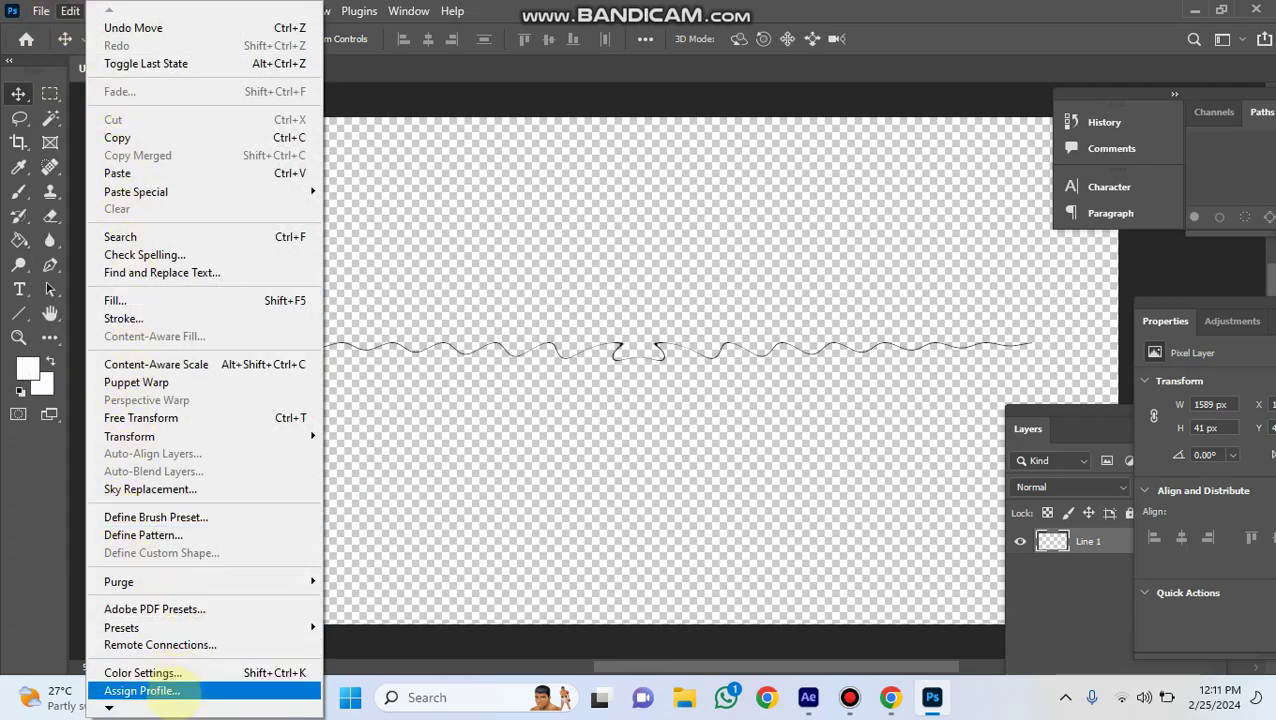
{"action": "mouse_move", "coordinate": [160, 706]}
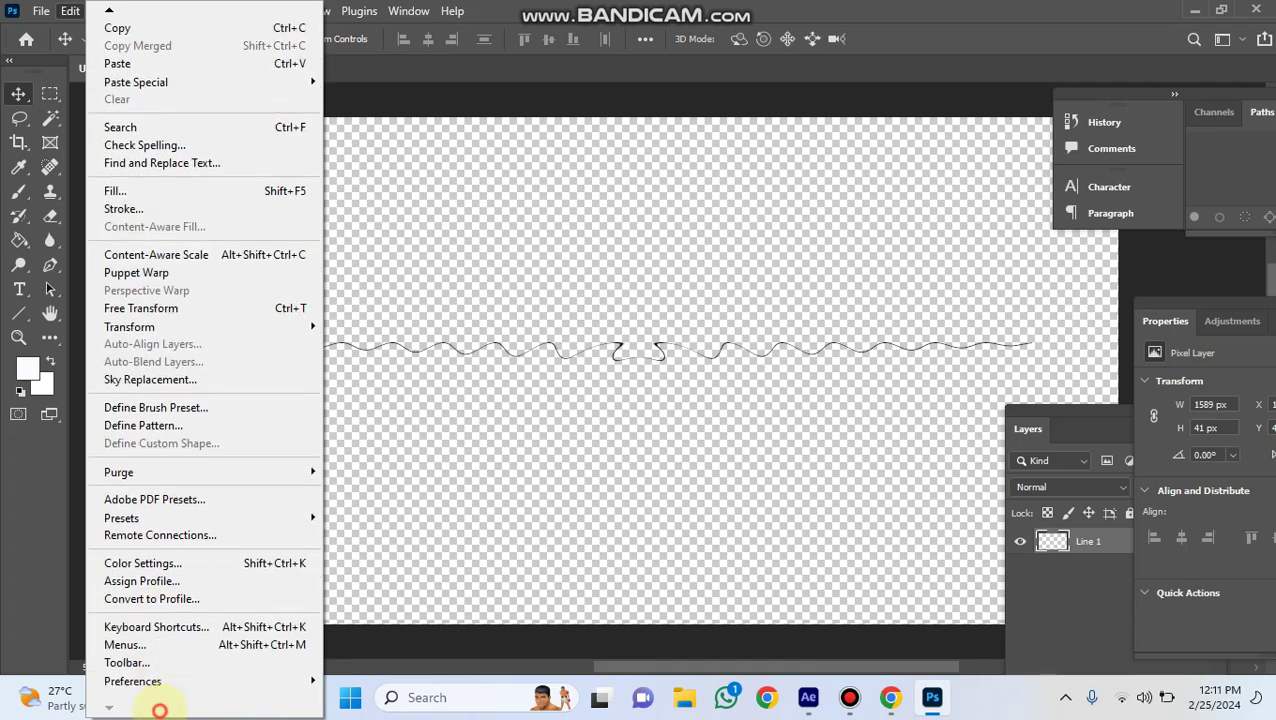
{"action": "mouse_move", "coordinate": [198, 684]}
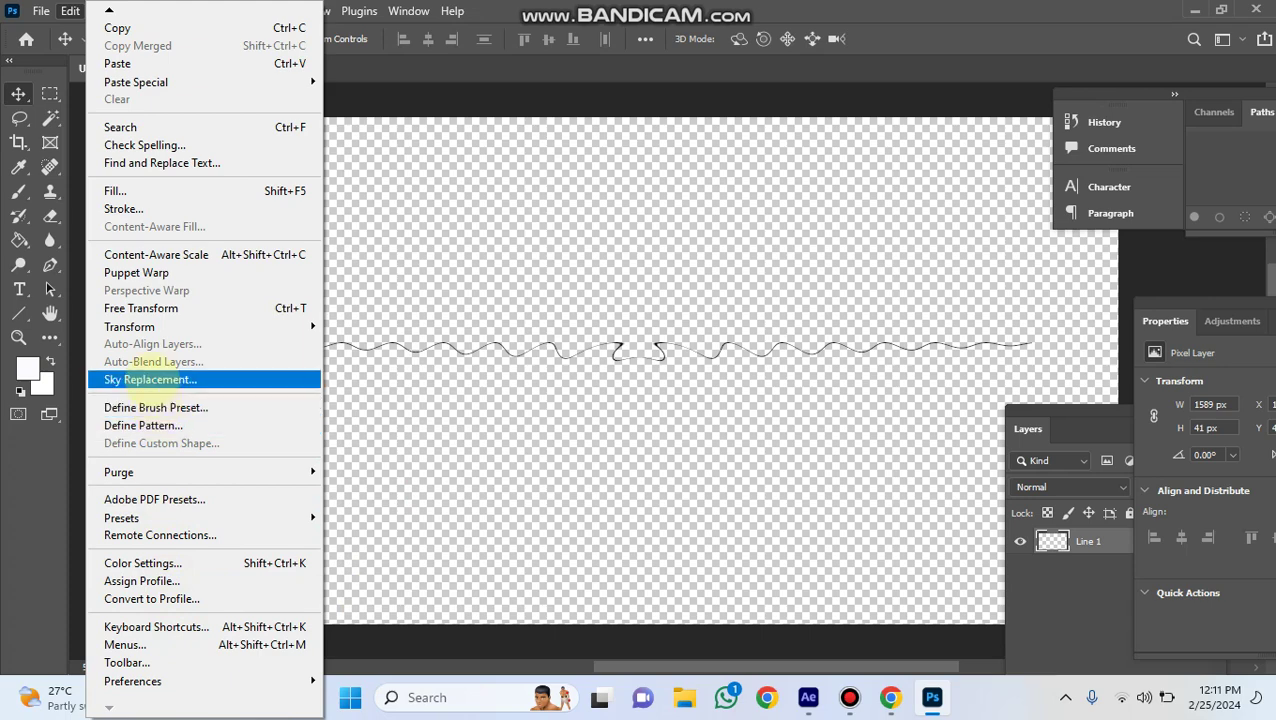
{"action": "mouse_move", "coordinate": [195, 474]}
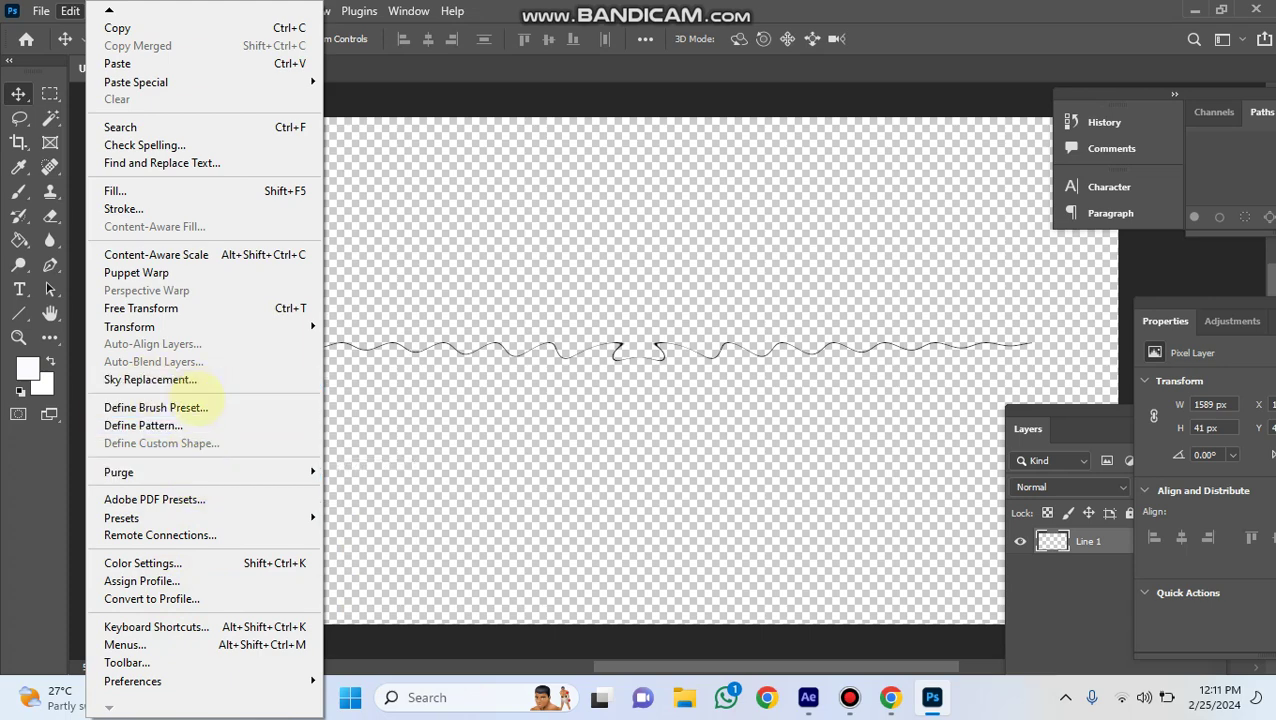
{"action": "mouse_move", "coordinate": [180, 326]}
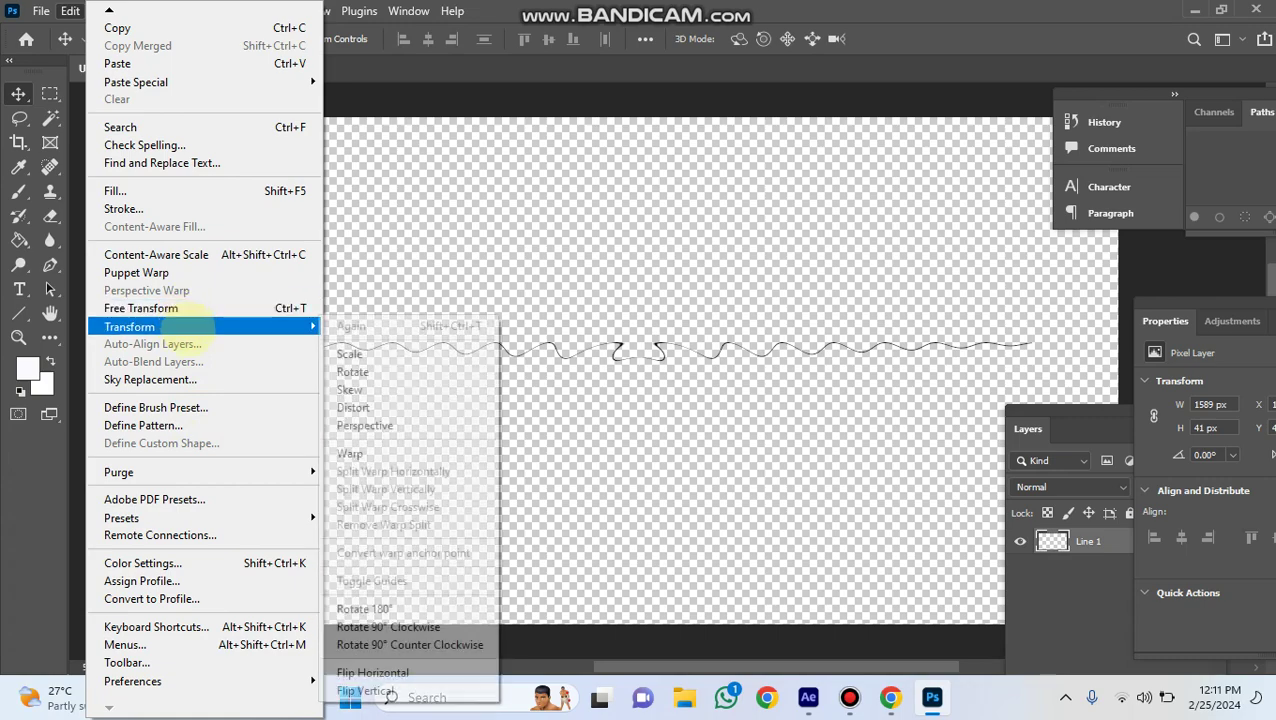